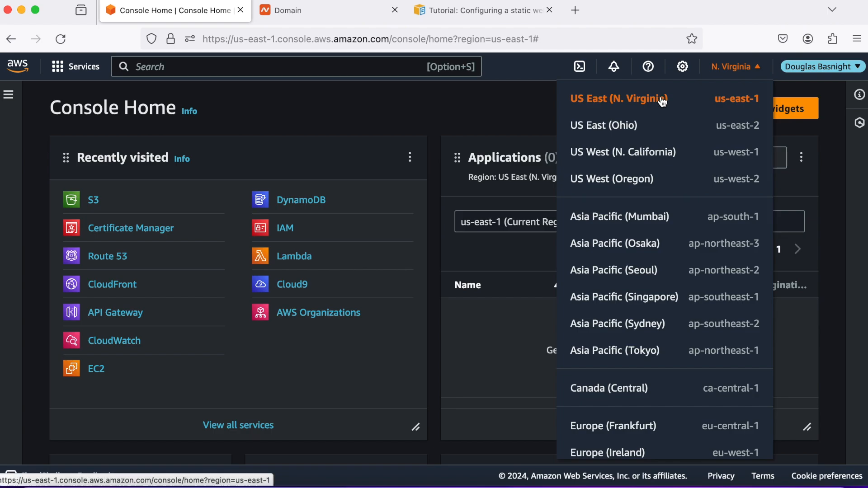
Keep the US East (N. Virginia) region, find Certificate Manager through "acm", and start a public certificate request.
left_click(528, 107)
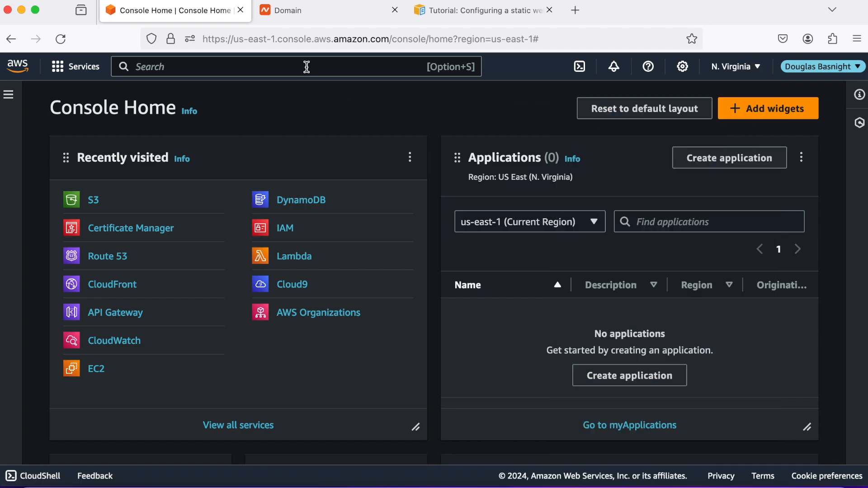
left_click(272, 67)
type("acm")
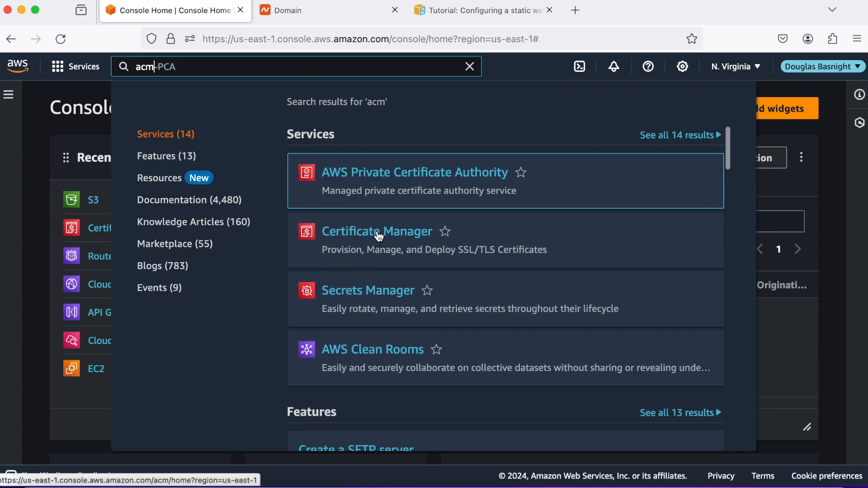
left_click(379, 233)
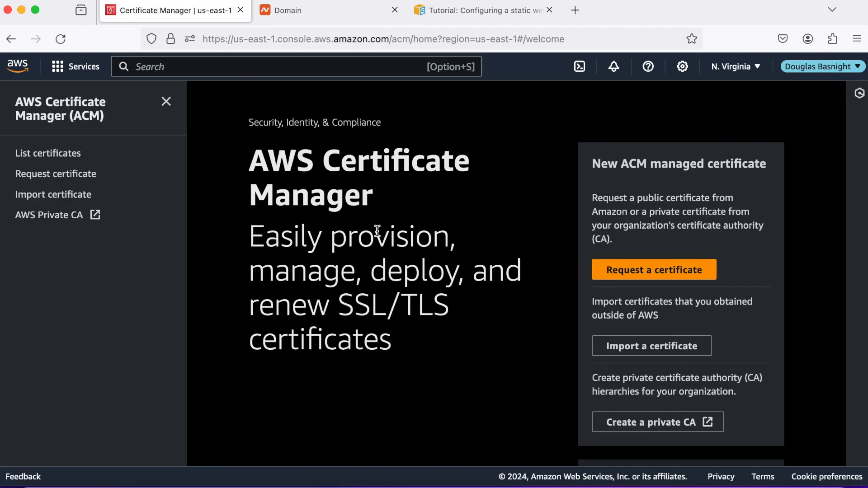
left_click(608, 277)
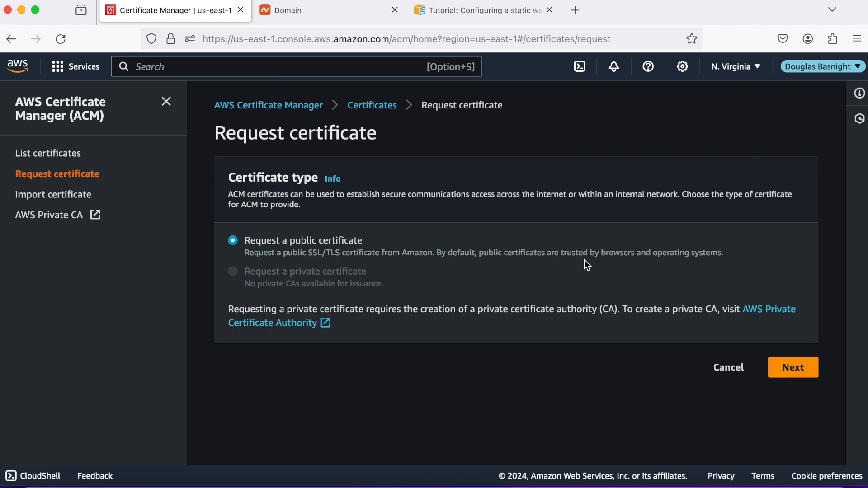
left_click(785, 366)
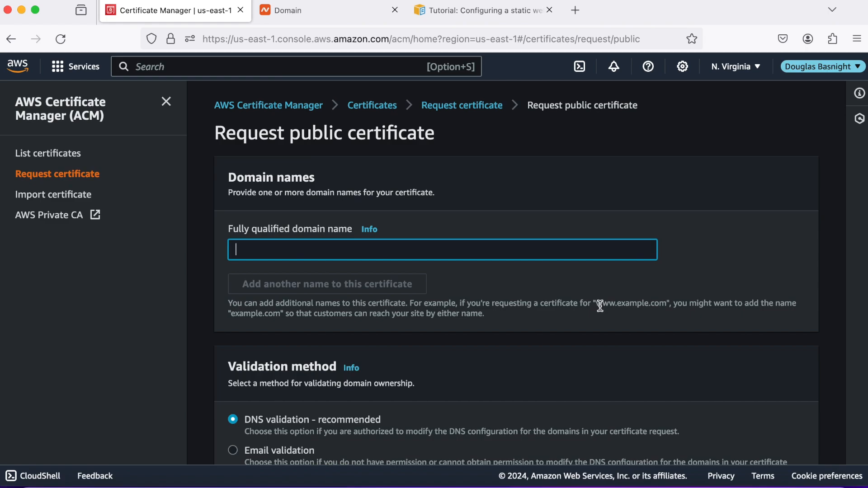
Check the domain registered at Namecheap, and enter it and its wildcard (*.) form as the certificate's fully qualified domain names.
left_click(359, 18)
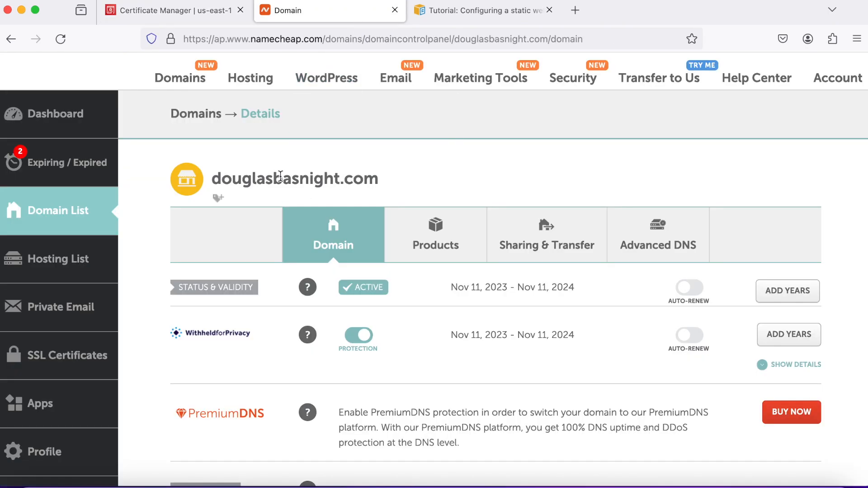
left_click(206, 17)
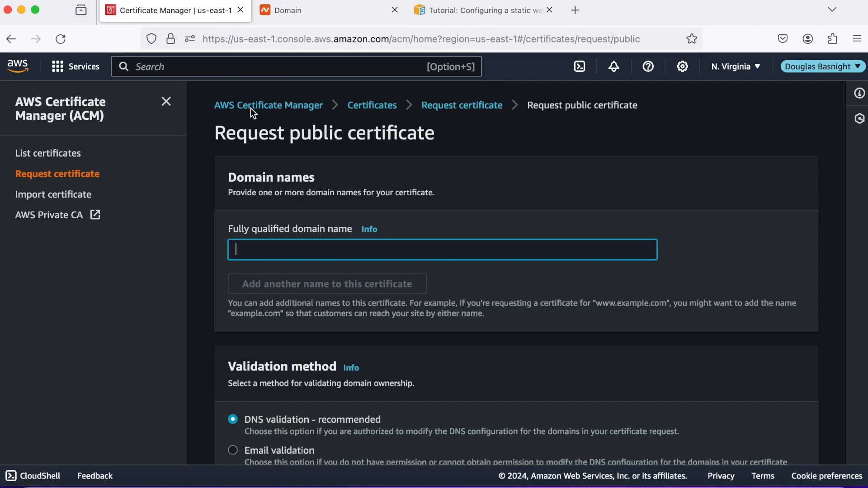
type("douglasbasnight.com")
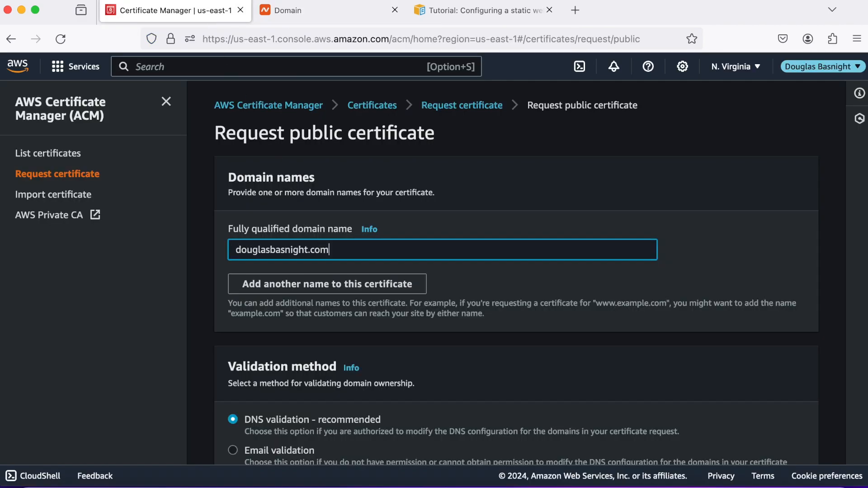
left_click(294, 284)
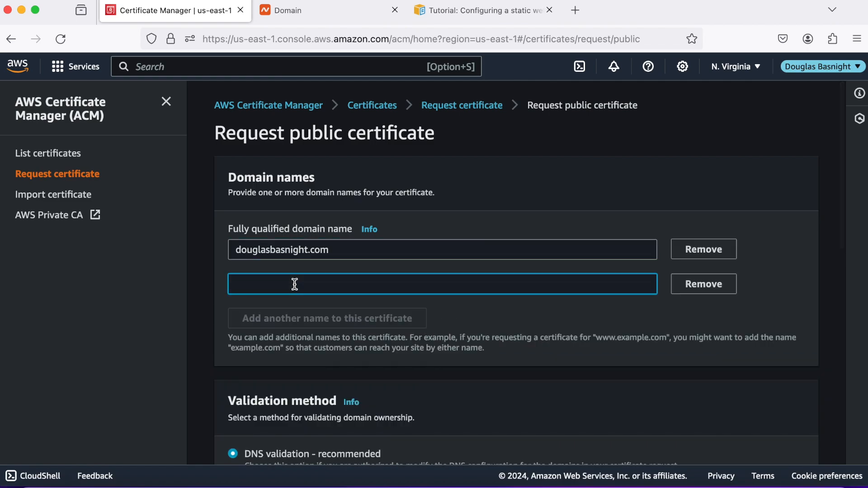
type("*.douglasbasnight.com")
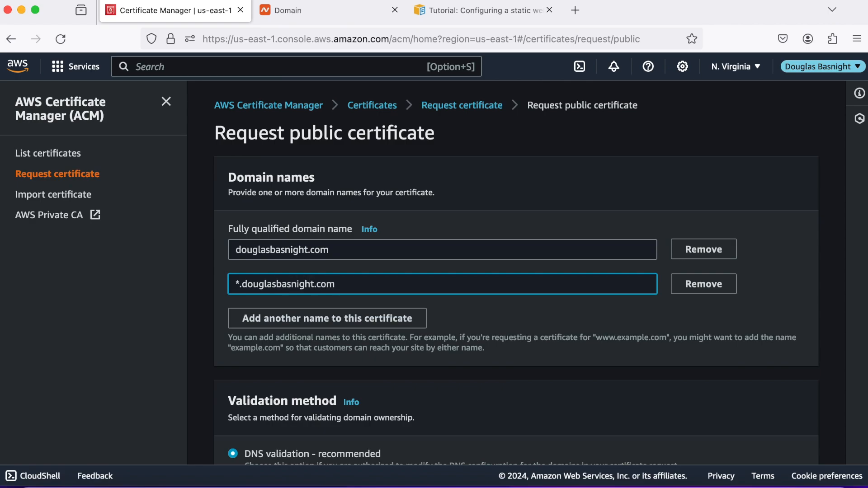
left_click(468, 323)
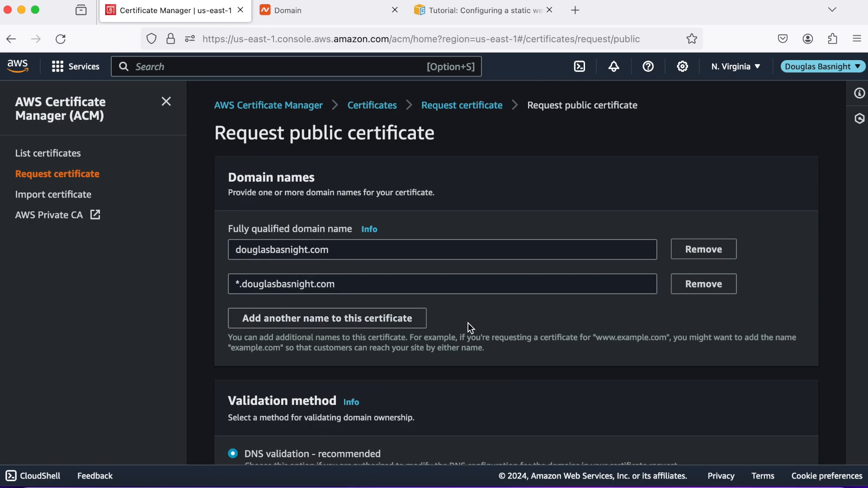
Submit the certificate request with DNS validation and the RSA 2048 key algorithm.
scroll(469, 323, "down", 1)
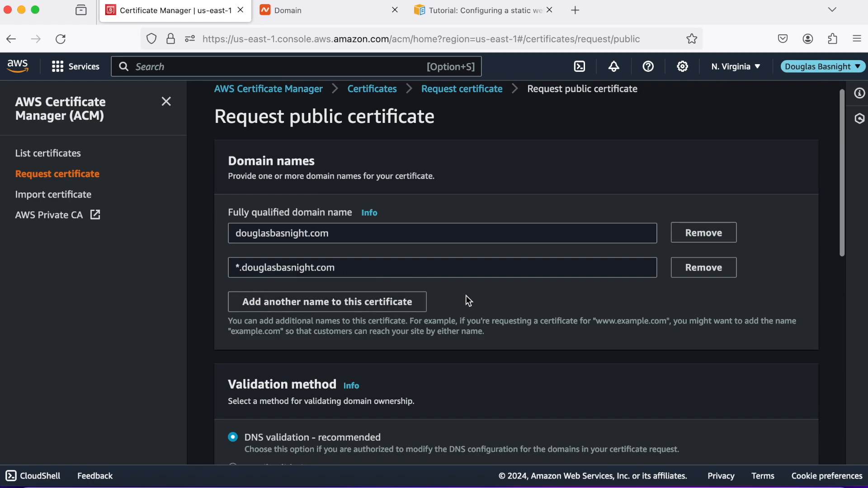
scroll(466, 295, "down", 5)
scroll(467, 300, "down", 8)
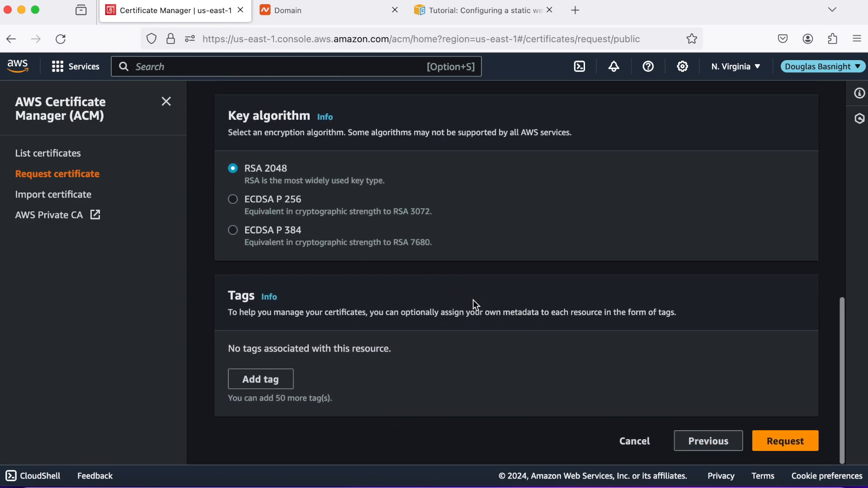
left_click(776, 440)
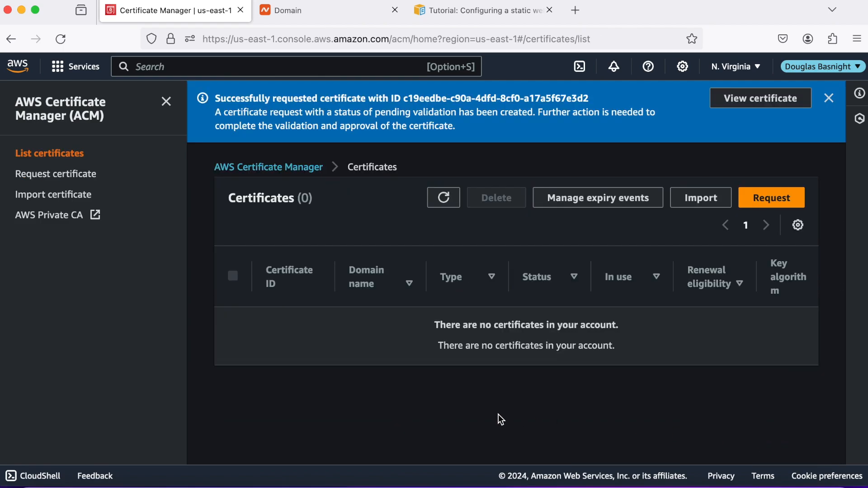
Refresh the certificate list and open the newly requested certificate at its domain validation CNAME records.
left_click(449, 200)
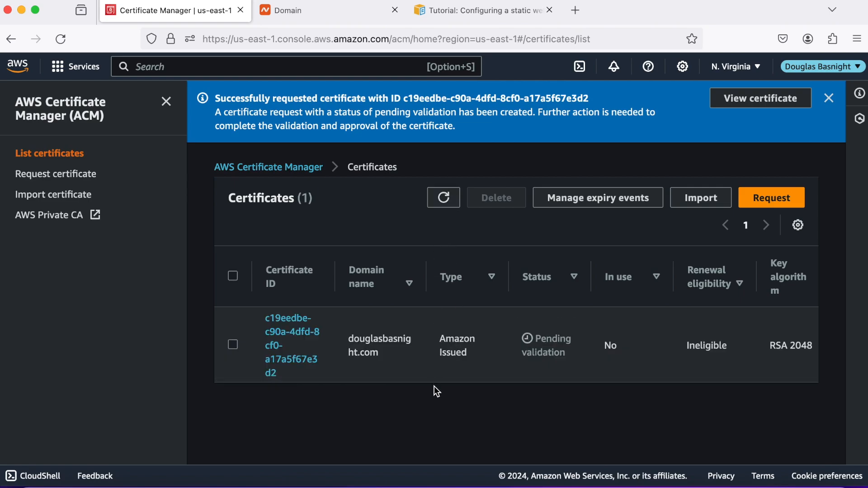
left_click(298, 363)
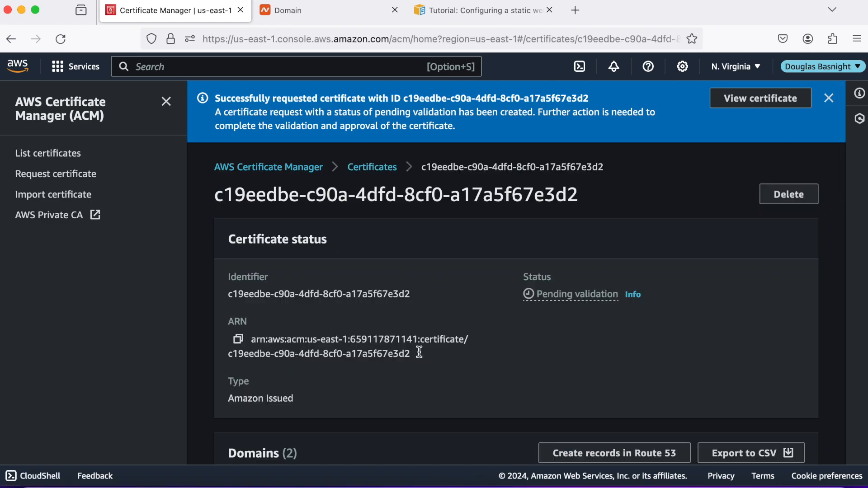
scroll(469, 370, "down", 2)
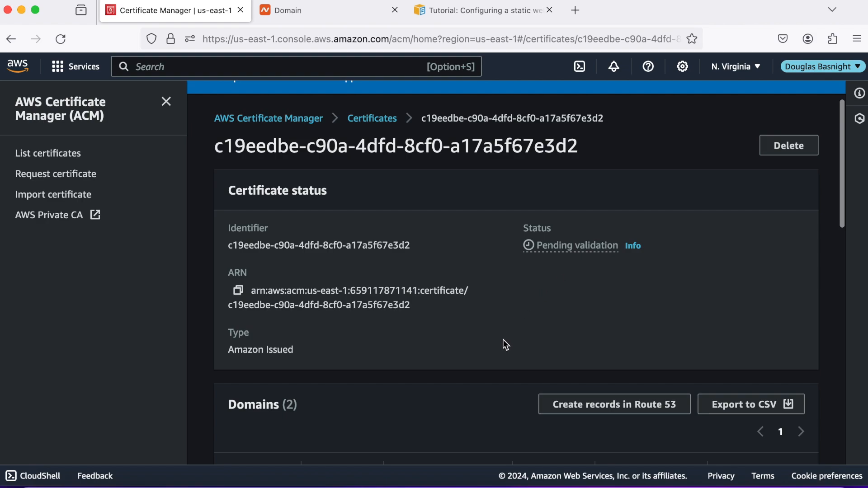
scroll(504, 343, "down", 2)
scroll(505, 345, "down", 5)
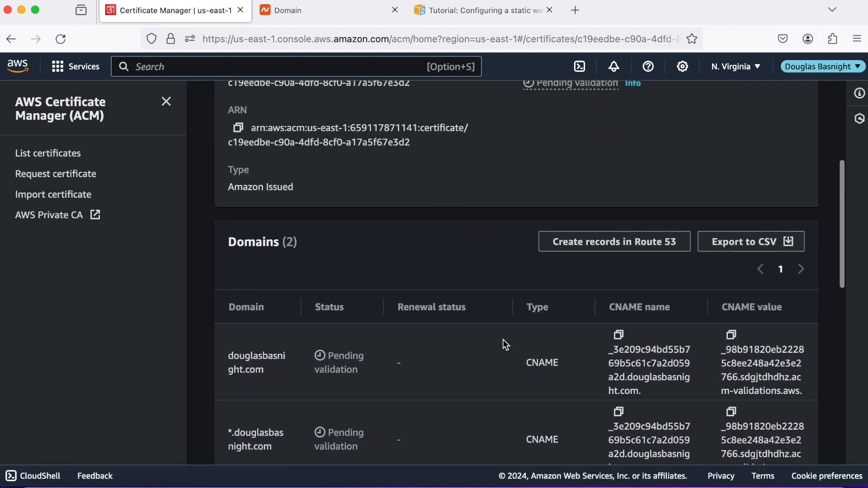
scroll(503, 340, "down", 2)
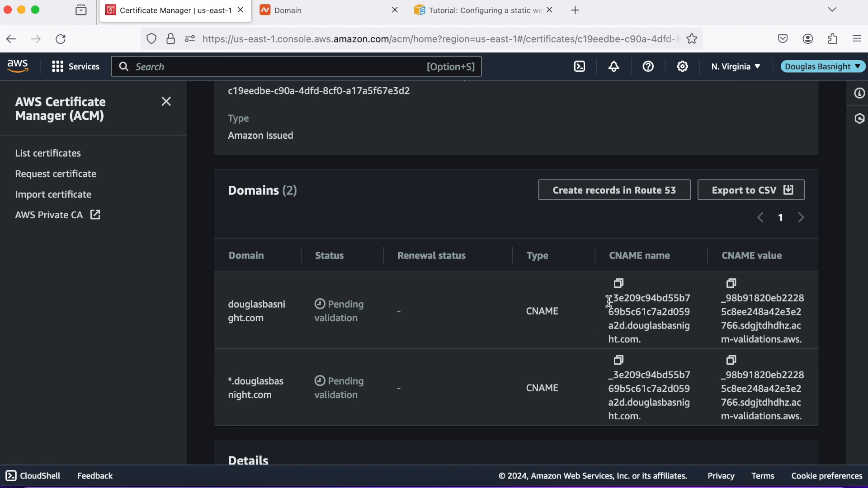
Copy the first domain's CNAME name without the domain suffix.
left_click_drag(610, 301, 623, 321)
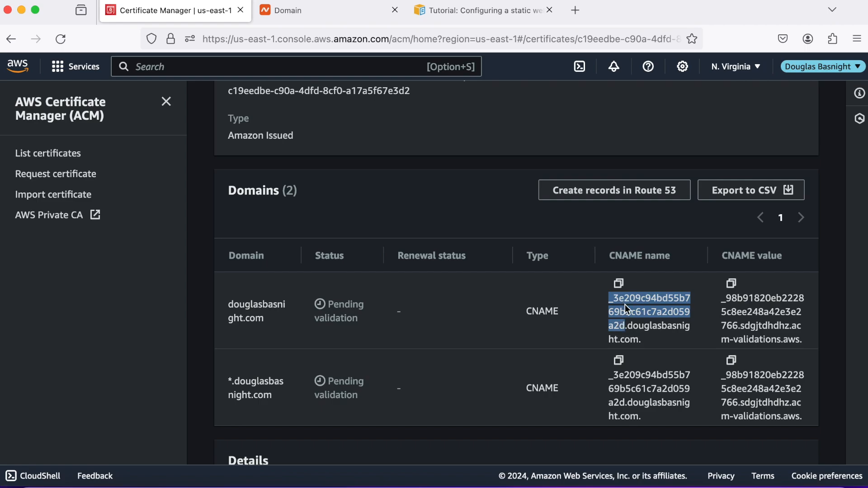
right_click(625, 304)
left_click(640, 313)
Switch to Namecheap and add a new host record of type CNAME Record in the domain's advanced DNS settings.
left_click(343, 18)
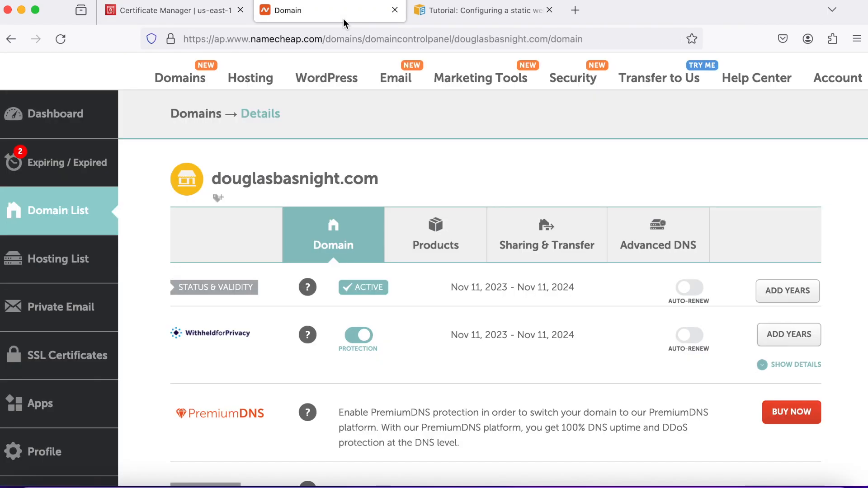
left_click(645, 248)
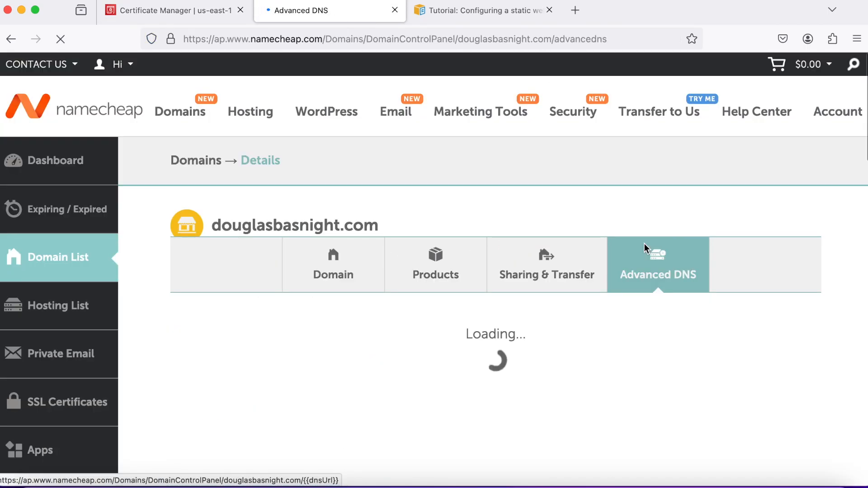
scroll(301, 344, "down", 2)
scroll(299, 339, "down", 3)
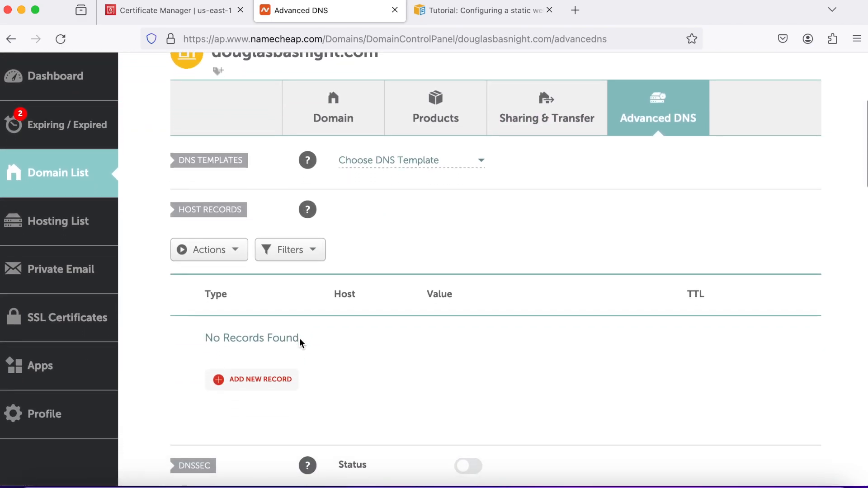
left_click(273, 378)
scroll(269, 303, "down", 3)
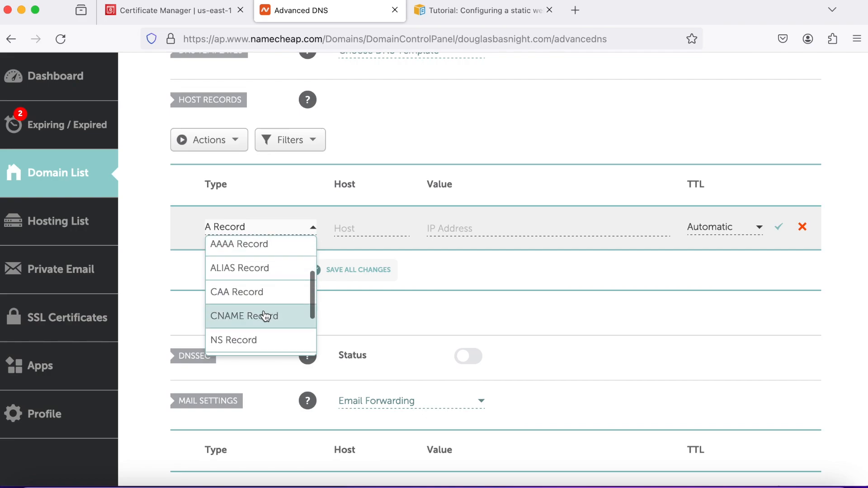
left_click(266, 316)
Paste the copied CNAME name prefix as the new record's host.
left_click(346, 229)
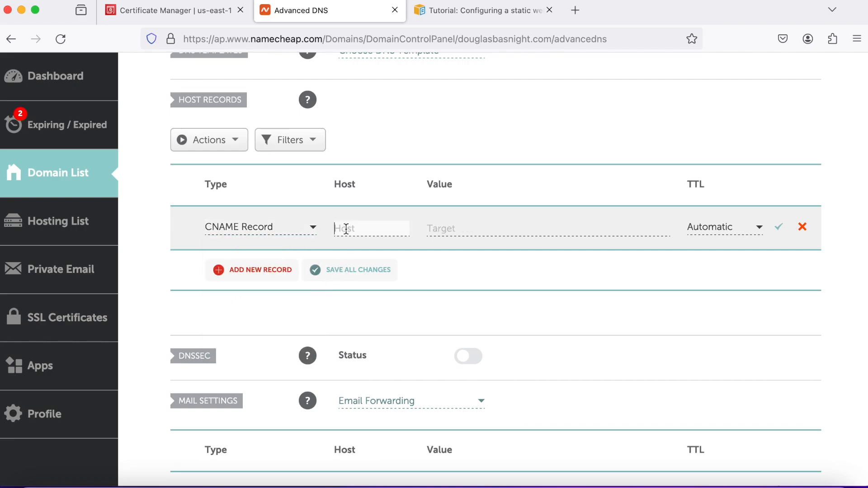
right_click(340, 228)
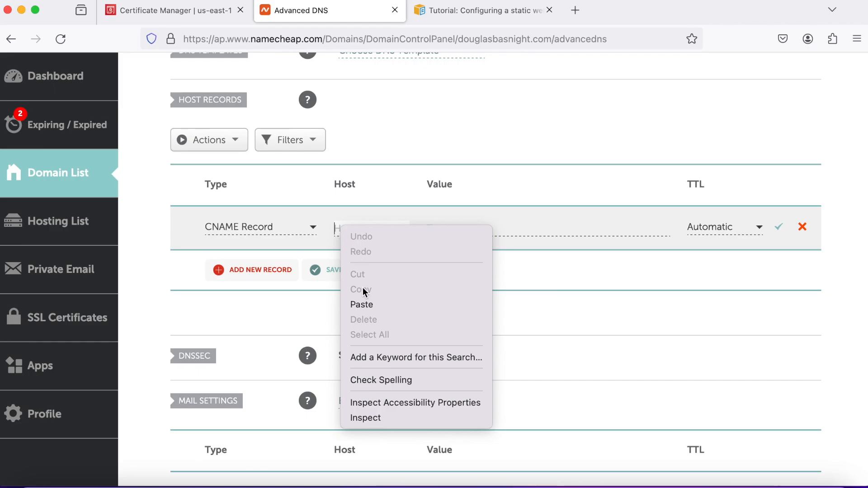
left_click(366, 306)
Copy the first domain's CNAME value from Certificate Manager and paste it as the Namecheap record's target value.
left_click(435, 228)
left_click(209, 16)
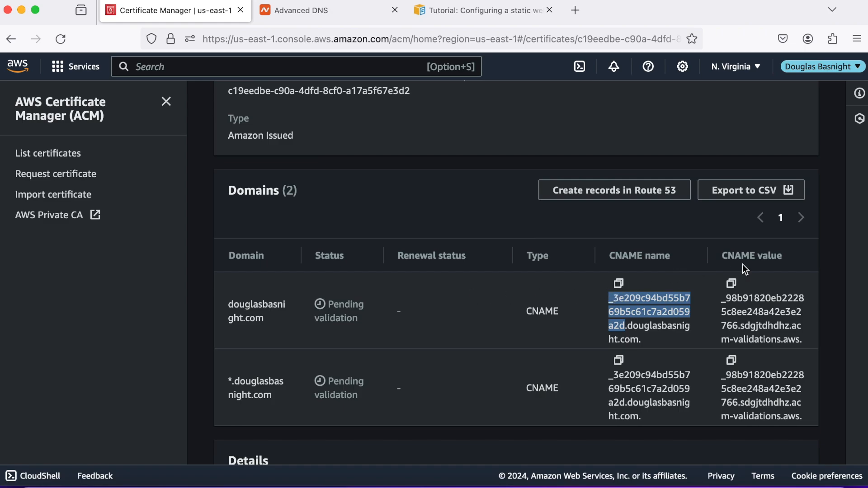
left_click(732, 284)
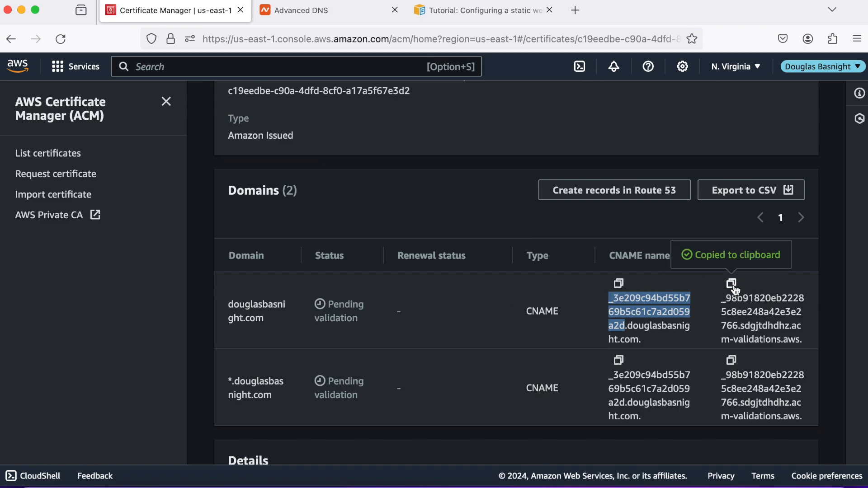
left_click(341, 16)
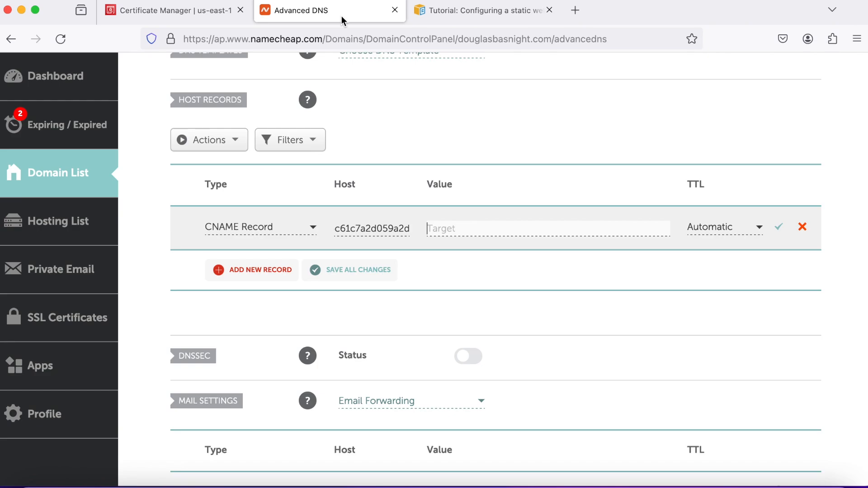
right_click(434, 226)
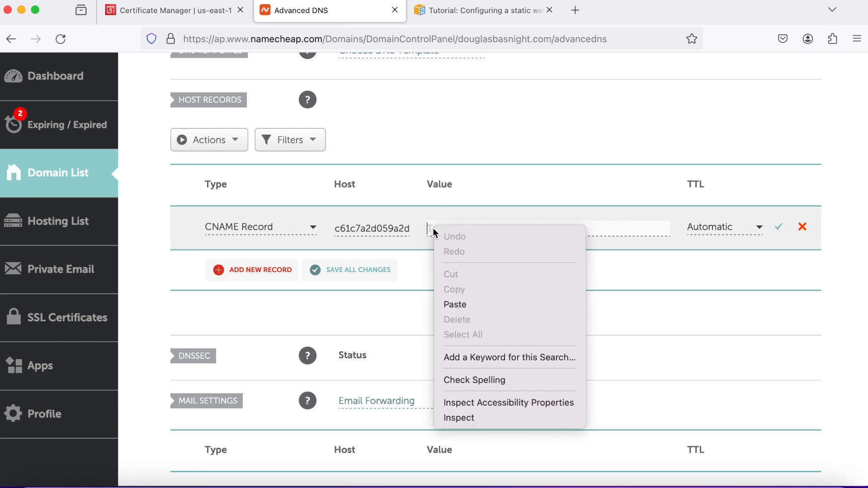
left_click(466, 303)
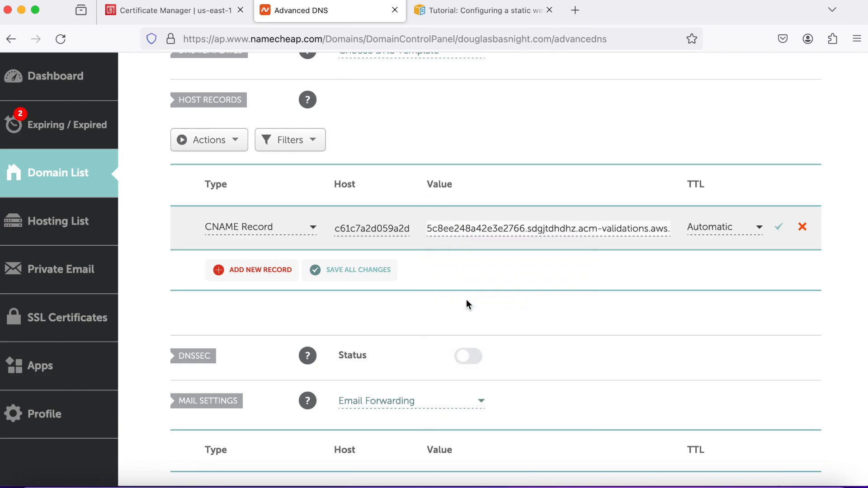
Set the CNAME record's TTL to 1 min and save the record.
left_click(759, 229)
scroll(724, 301, "down", 1)
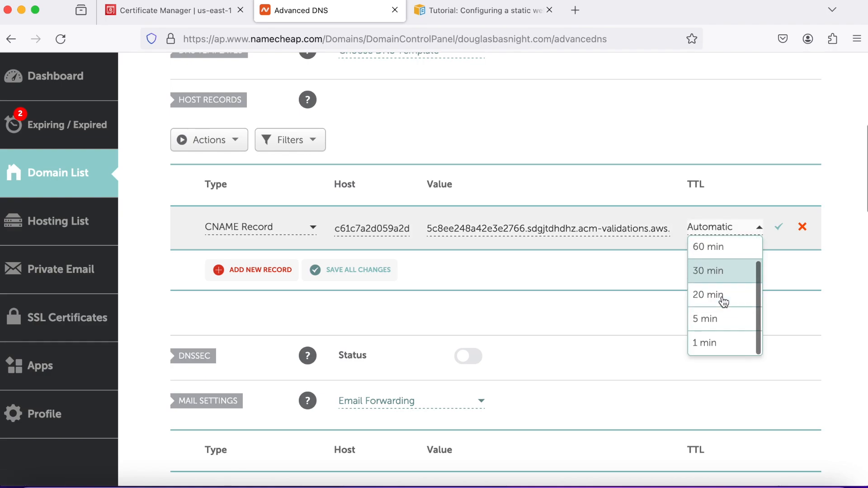
left_click(714, 343)
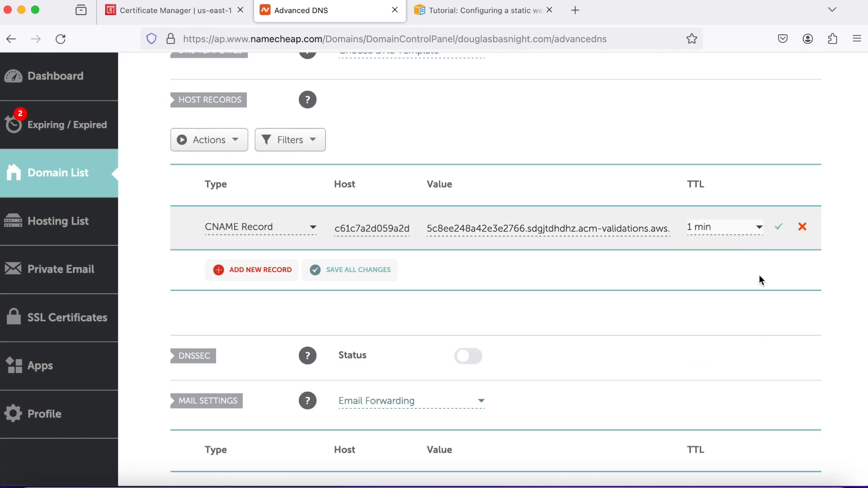
left_click(779, 228)
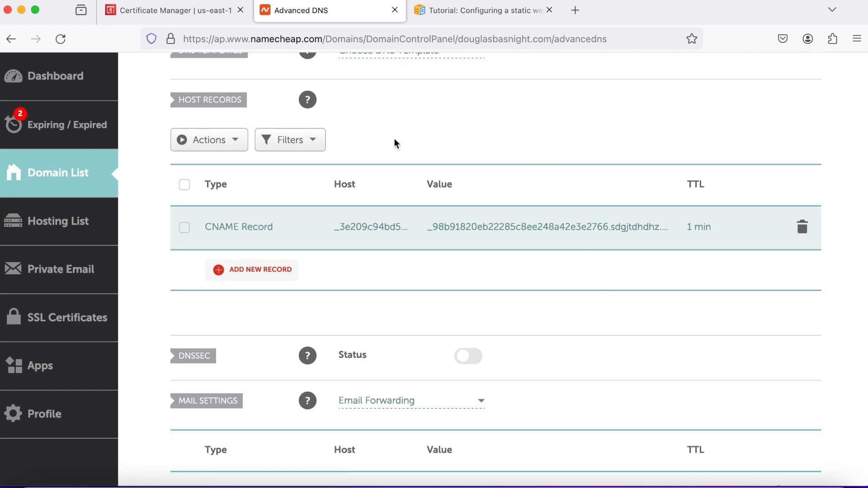
Switch back to the AWS console, search the services for "route 53" and open the Route 53 dashboard.
left_click(200, 13)
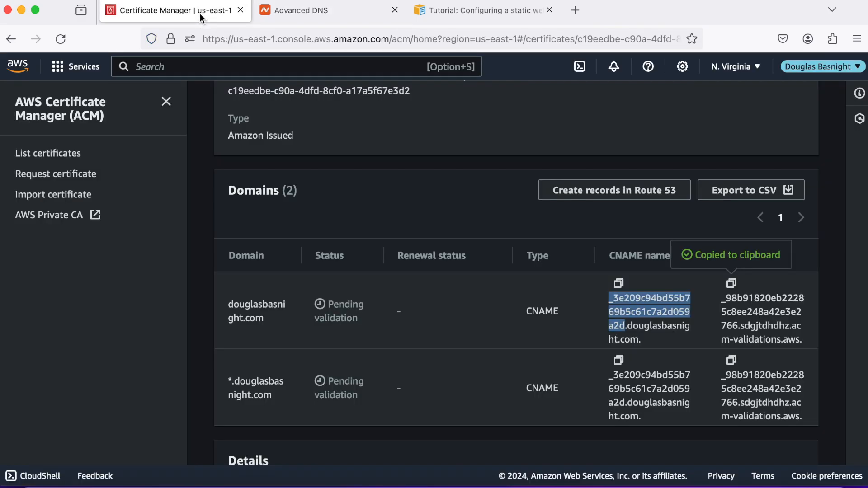
left_click(590, 316)
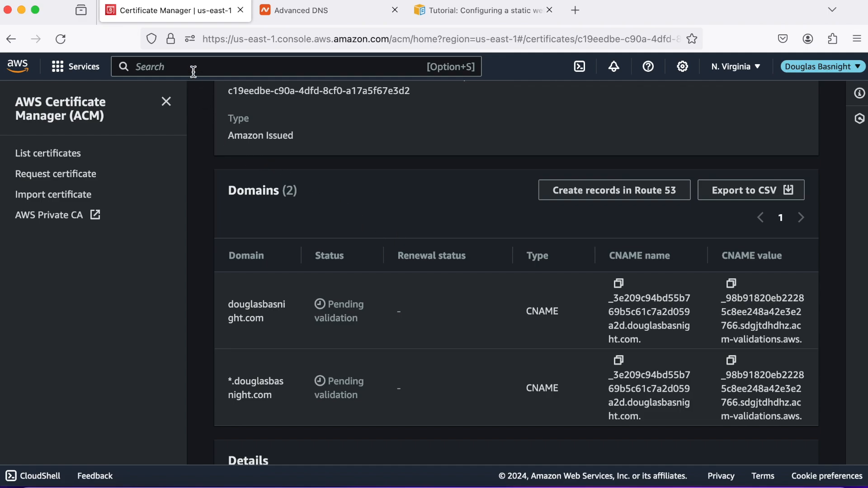
type("route 53")
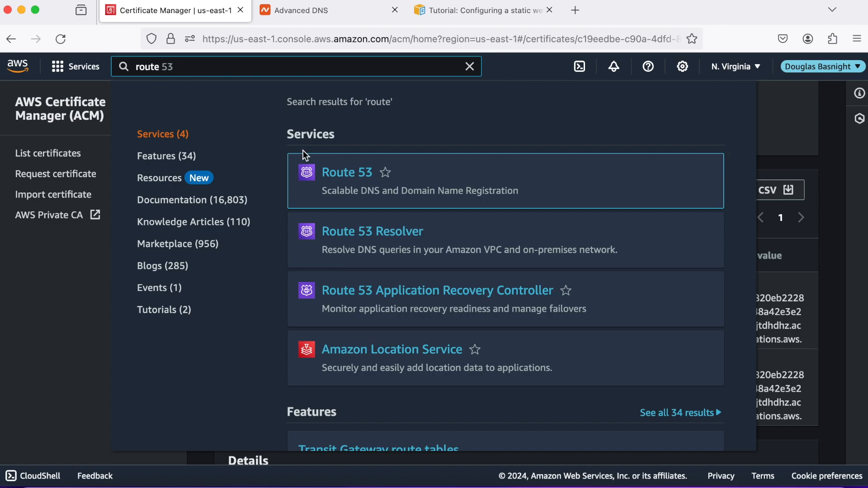
left_click(337, 175)
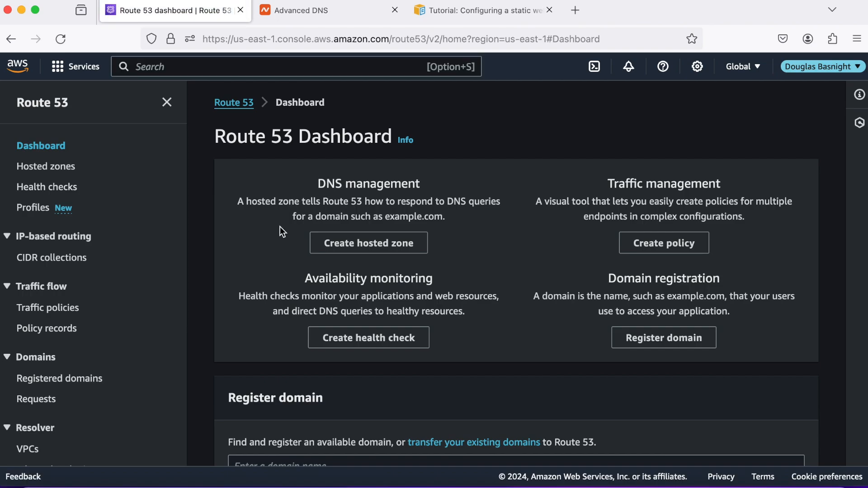
Create a public hosted zone for the certificate's root domain, leaving the description and tags empty.
left_click(358, 245)
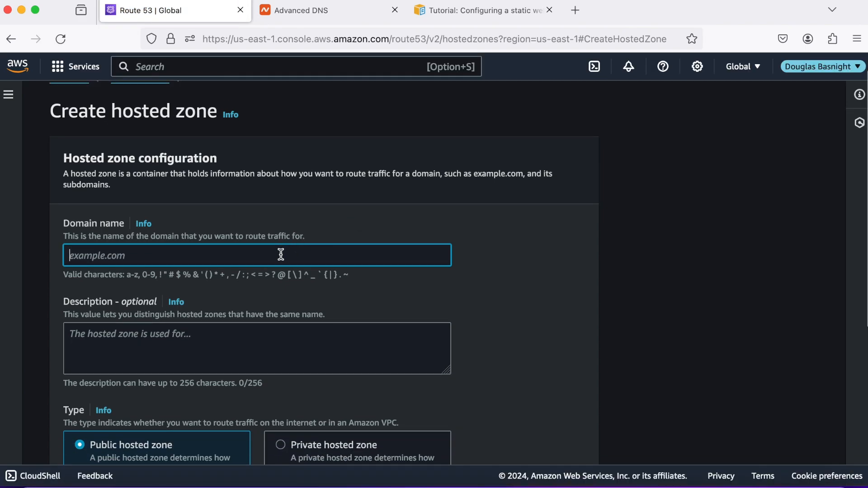
type("douglasbasnight.com")
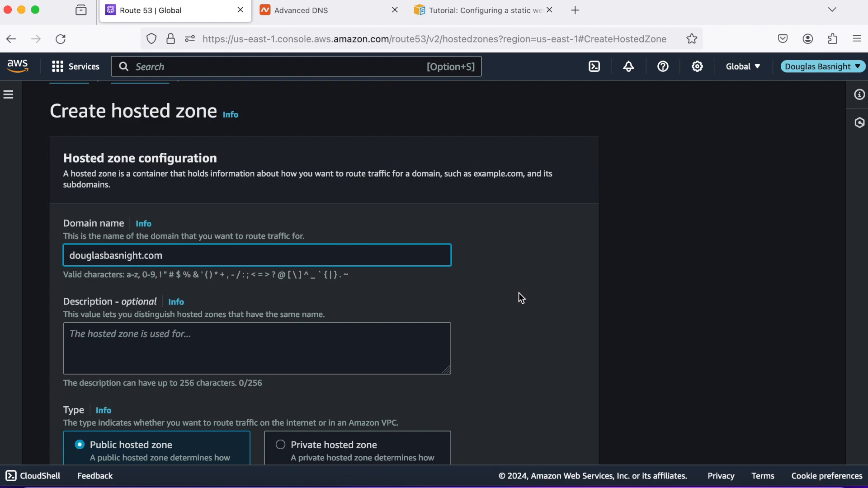
scroll(518, 303, "down", 3)
scroll(518, 303, "down", 3)
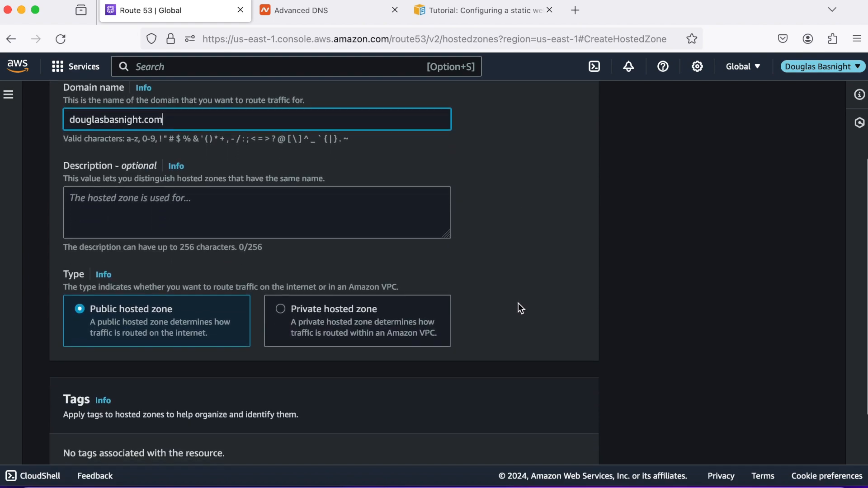
scroll(262, 324, "down", 3)
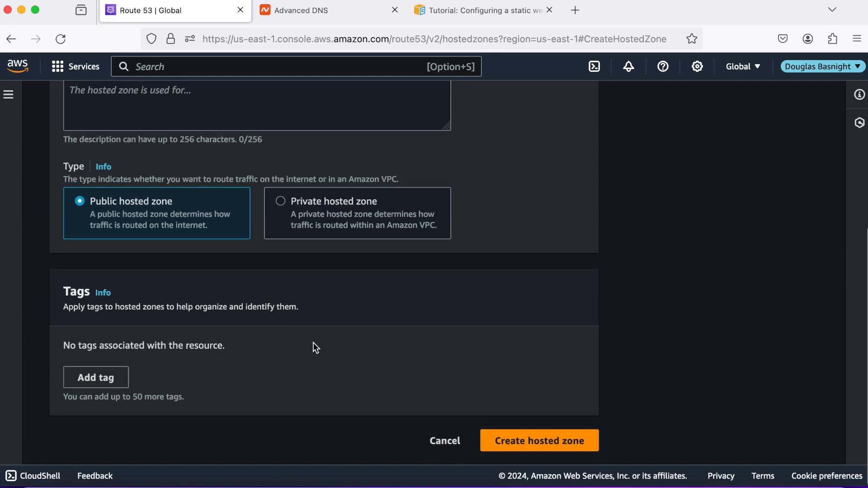
left_click(538, 441)
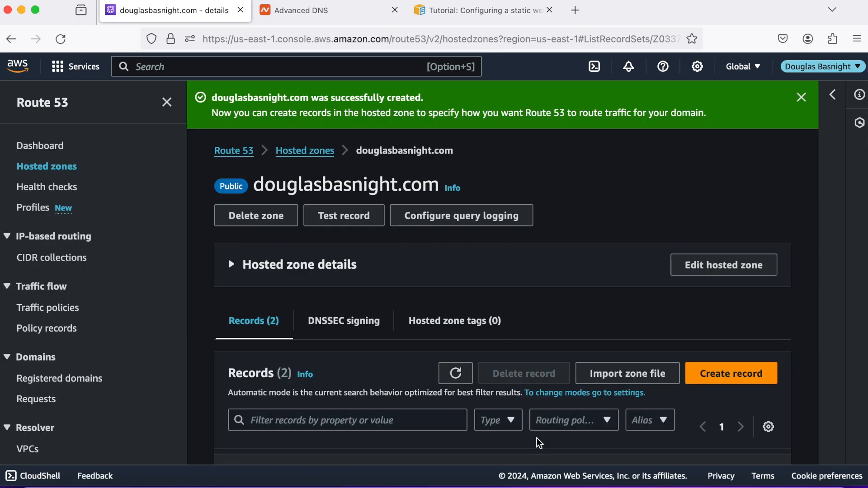
Copy the first name server value from the new hosted zone's NS record.
scroll(373, 355, "down", 3)
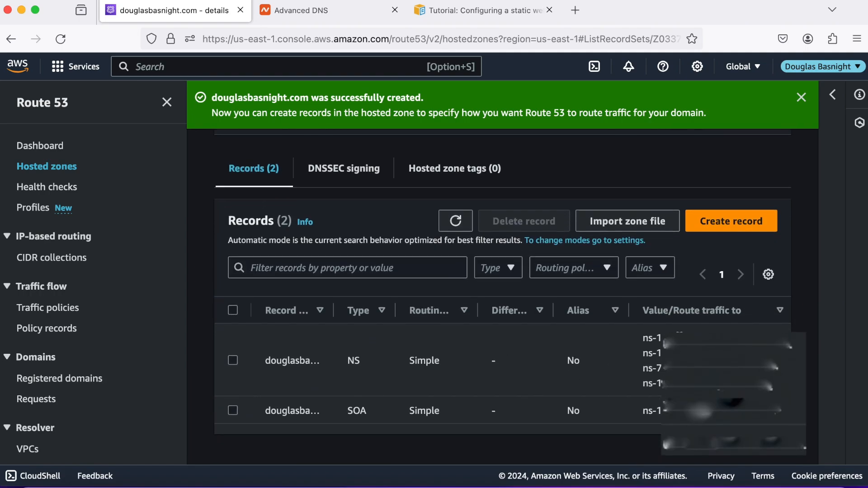
triple_click(655, 337)
right_click(656, 332)
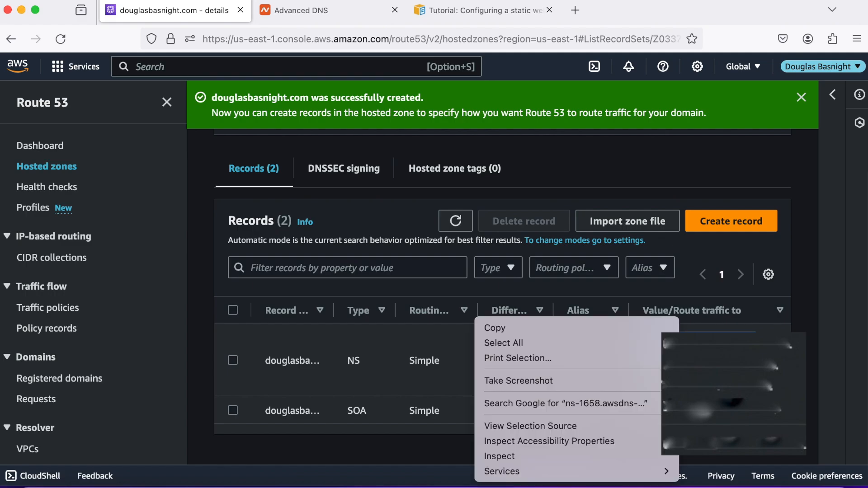
left_click(651, 327)
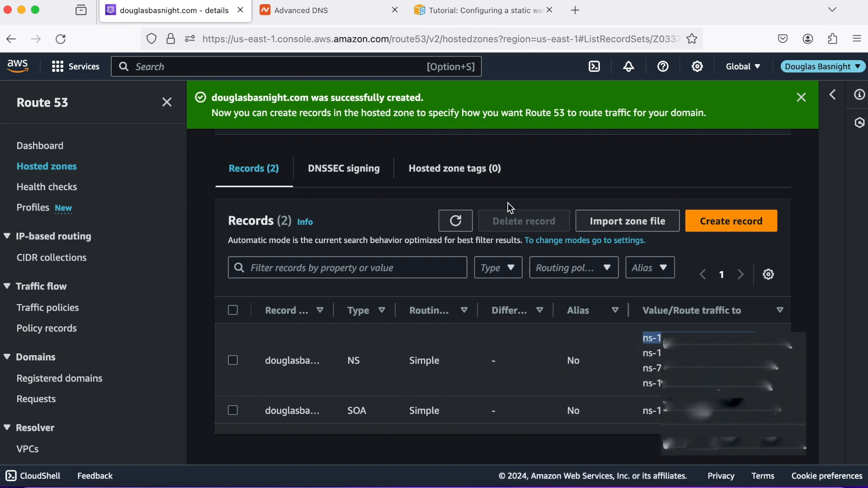
Switch to Namecheap, set the domain's nameservers to Custom DNS and add two extra nameserver entries for a total of four.
left_click(293, 10)
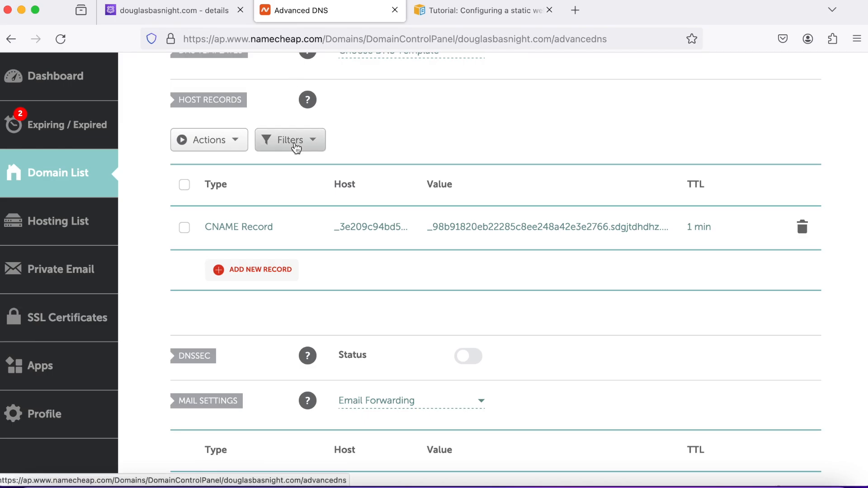
scroll(295, 142, "up", 4)
left_click(330, 177)
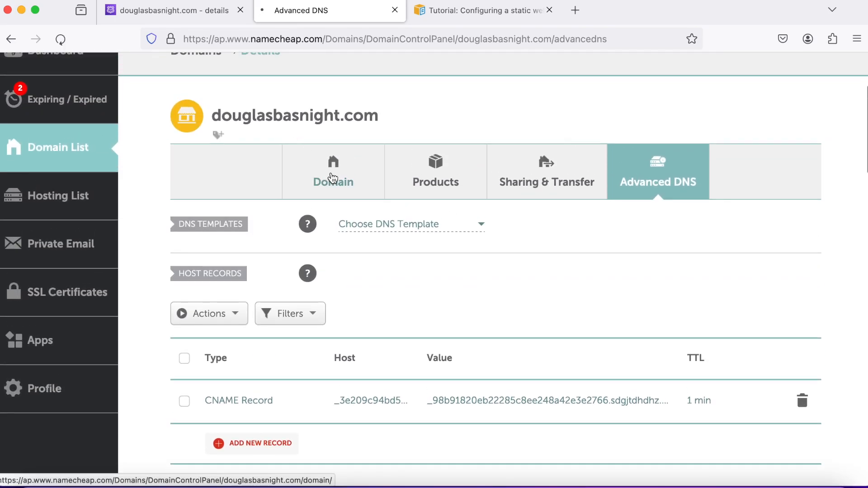
scroll(326, 195, "down", 5)
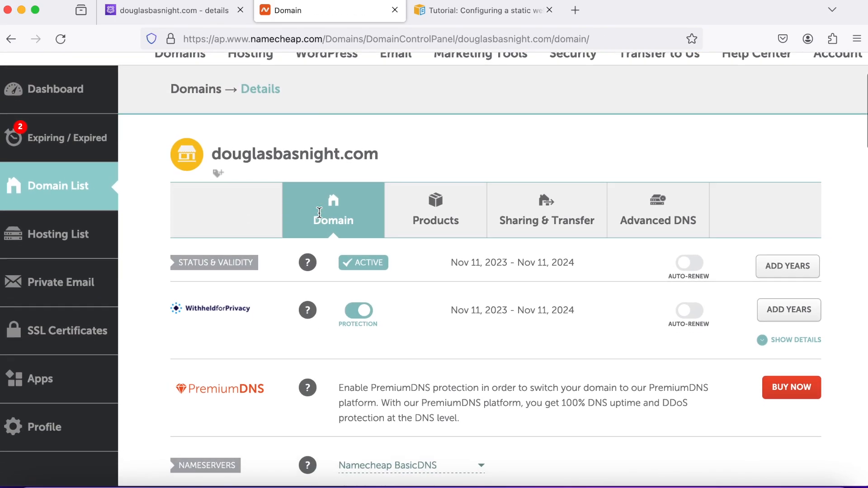
scroll(318, 218, "down", 3)
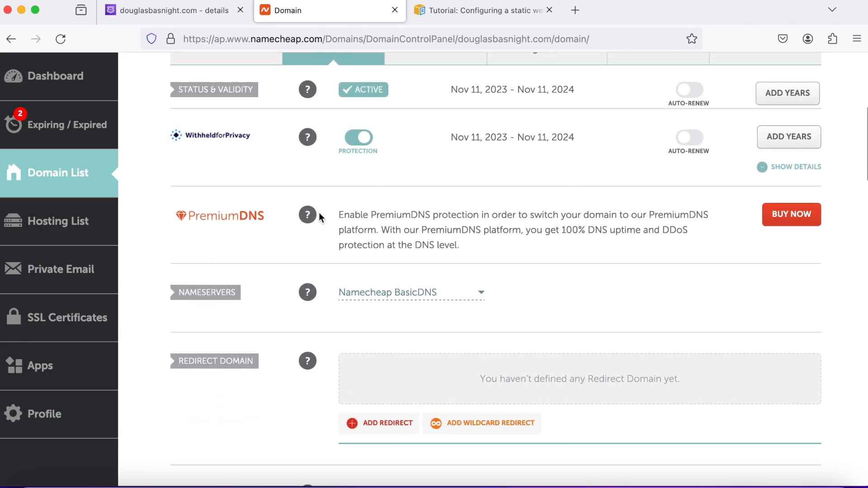
left_click(481, 296)
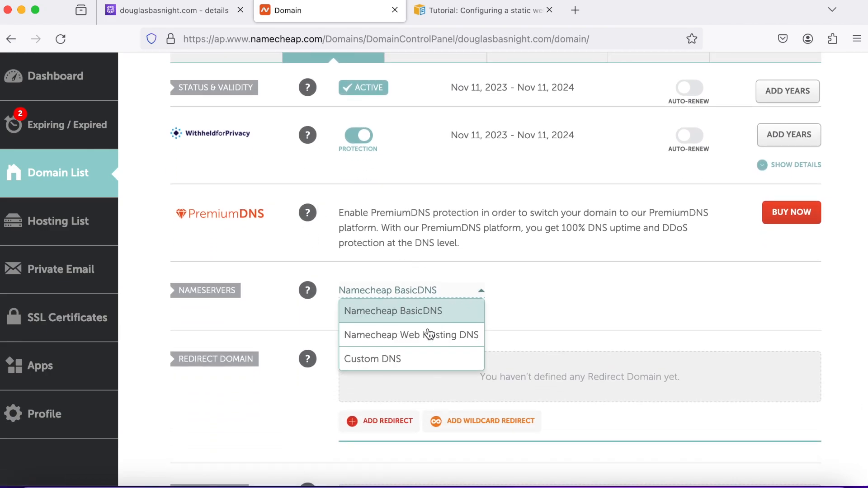
left_click(412, 359)
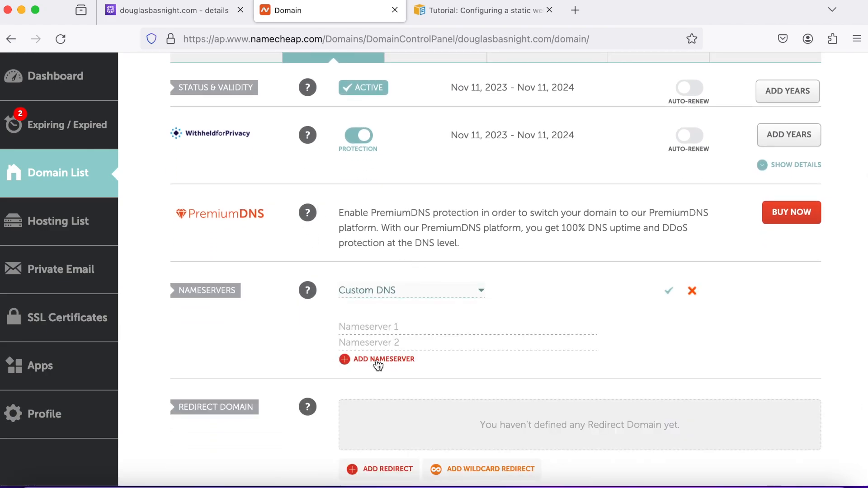
left_click(378, 359)
left_click(362, 375)
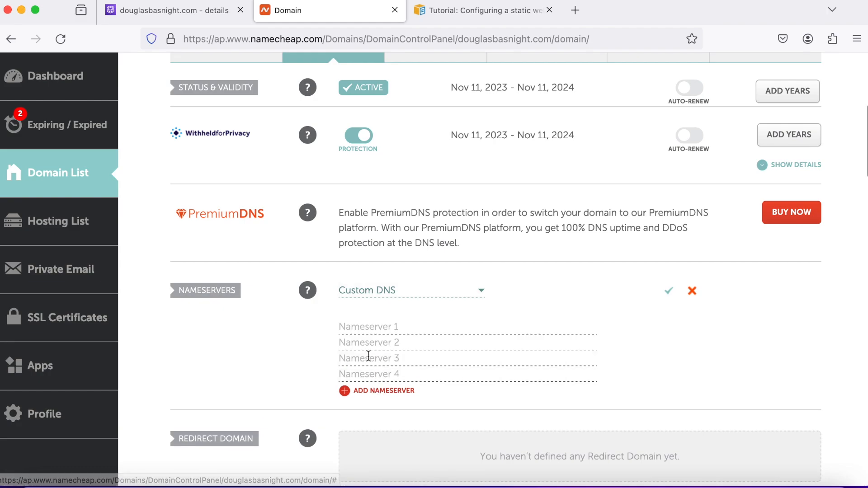
Paste the copied Route 53 name server value as Nameserver 1.
left_click(348, 329)
right_click(349, 329)
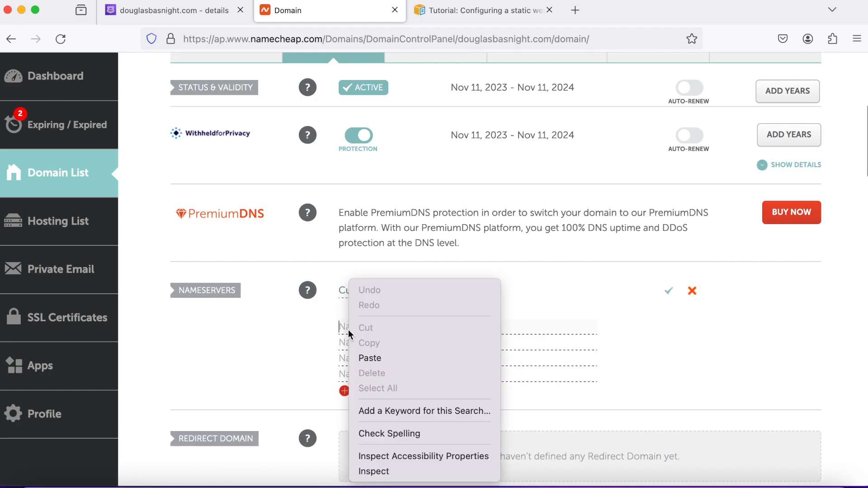
left_click(364, 359)
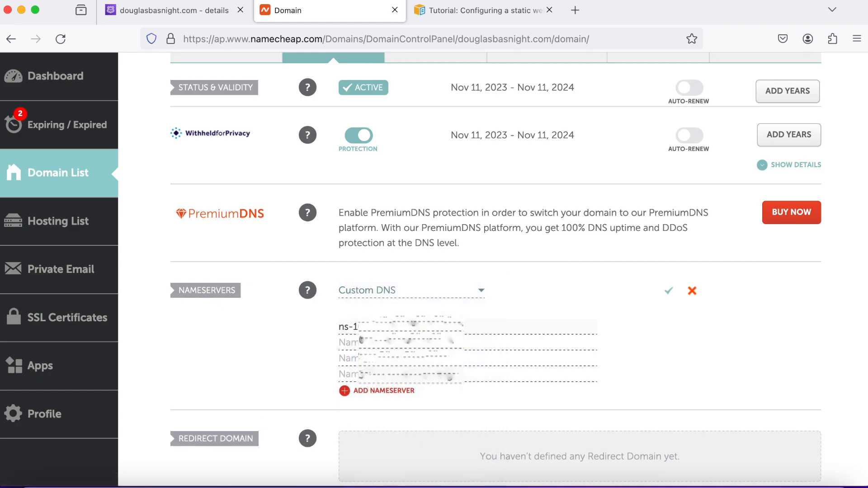
Copy the second name server value from the Route 53 NS record and paste it as Nameserver 2 in Namecheap.
left_click(205, 14)
left_click_drag(754, 354, 643, 354)
right_click(468, 317)
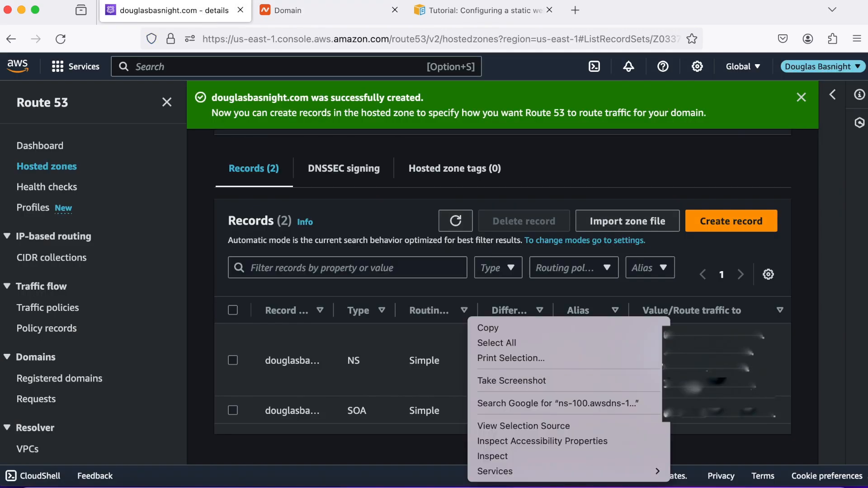
left_click(629, 332)
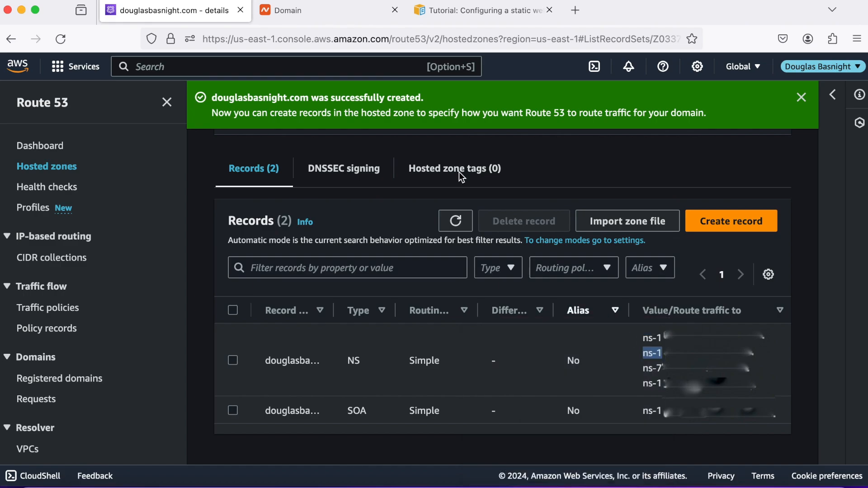
left_click(314, 11)
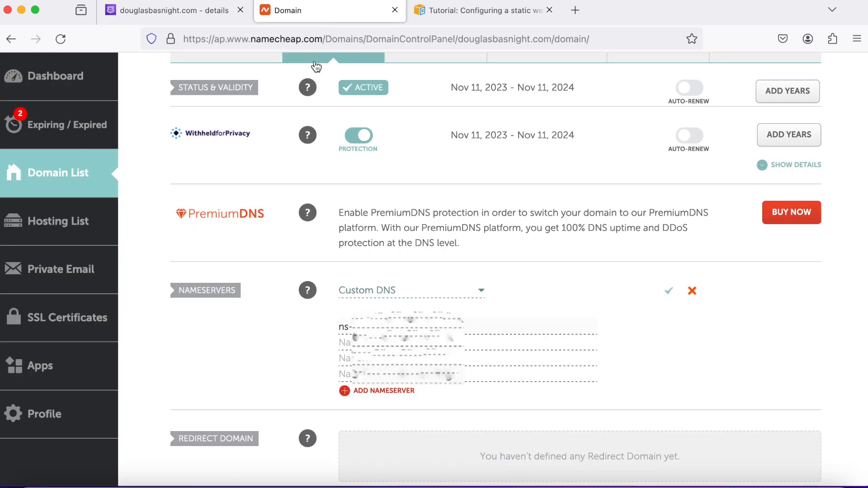
right_click(345, 346)
left_click(361, 357)
Copy the third name server value from the Route 53 NS record and paste it as Nameserver 3 in Namecheap.
left_click(200, 7)
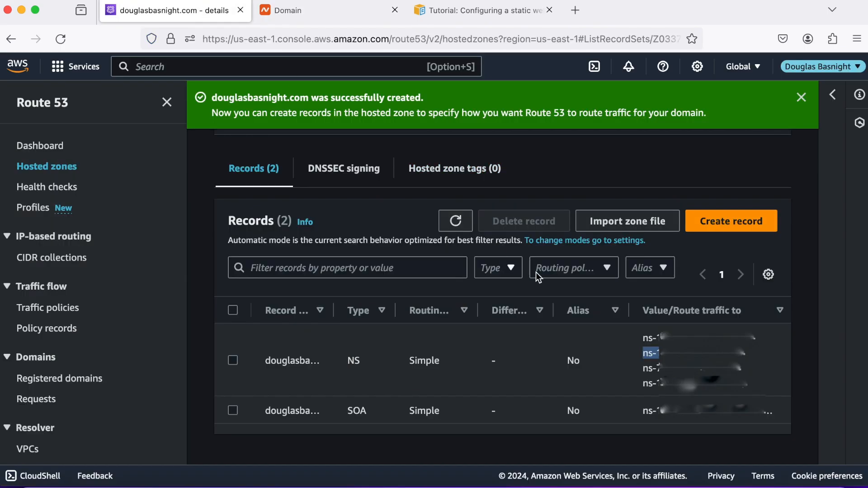
triple_click(696, 369)
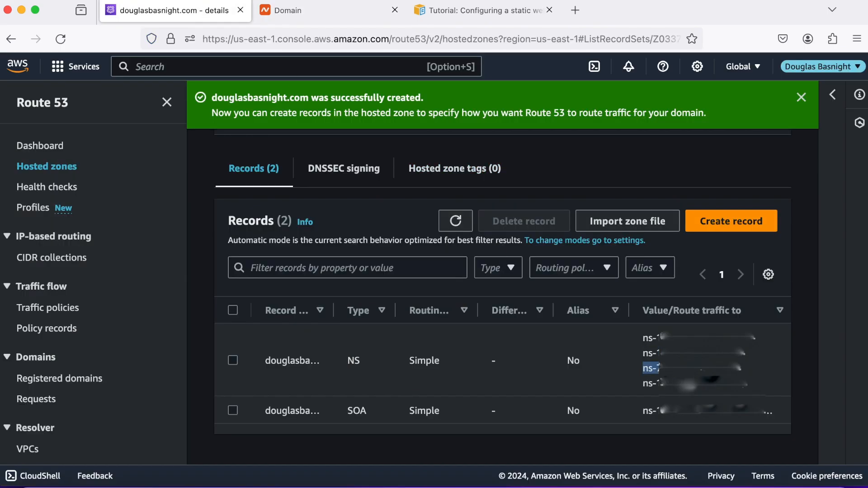
right_click(681, 368)
left_click(612, 330)
left_click(318, 14)
left_click(344, 358)
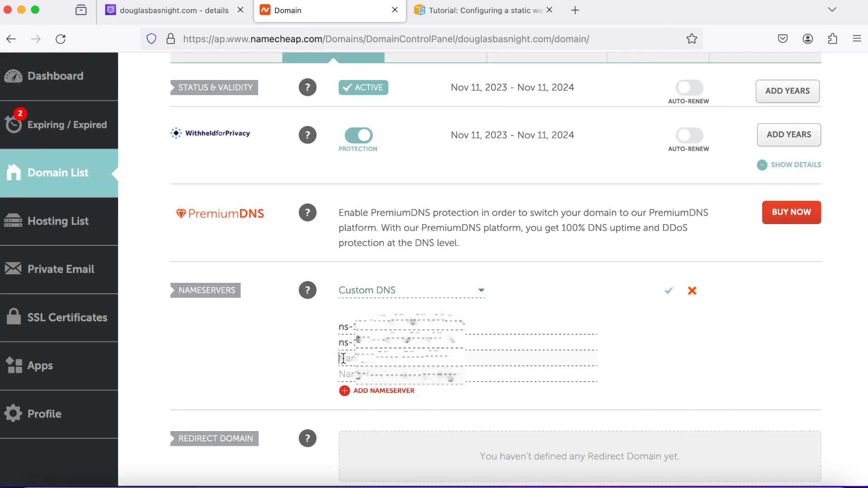
right_click(343, 359)
left_click(358, 353)
Copy the fourth NS value from Route 53, paste it as Nameserver 4 in Namecheap and save the custom nameservers.
left_click(210, 15)
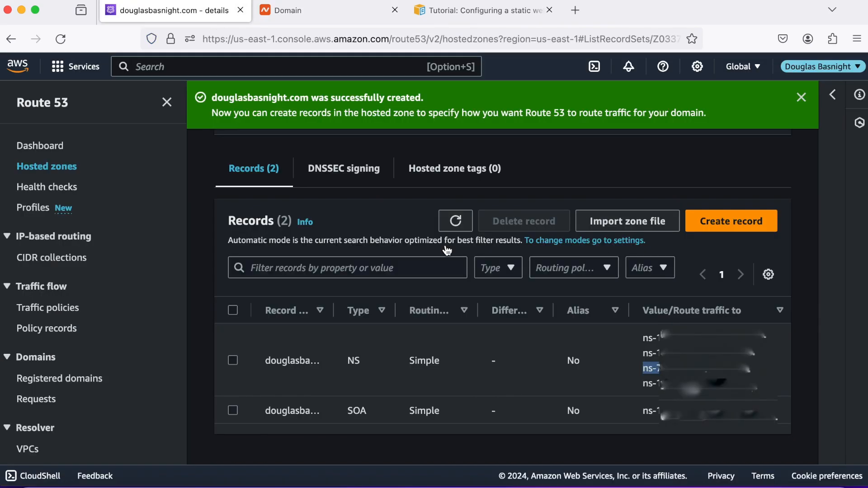
triple_click(651, 383)
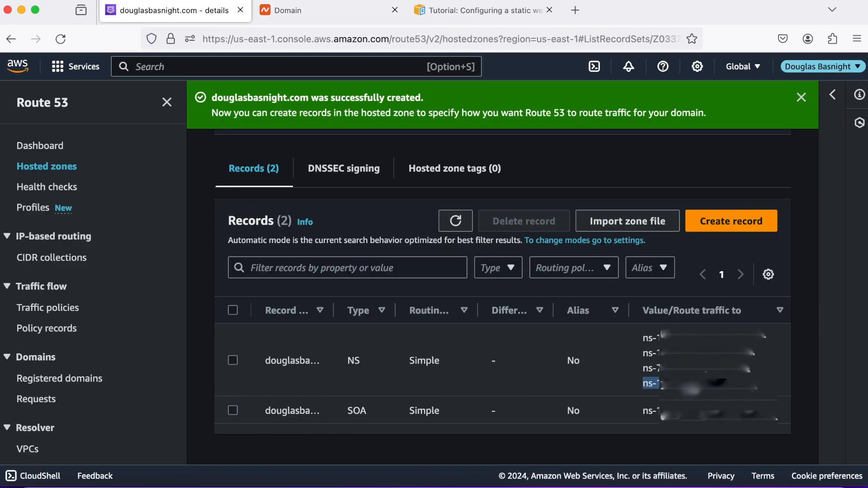
right_click(661, 384)
left_click(699, 329)
left_click(294, 18)
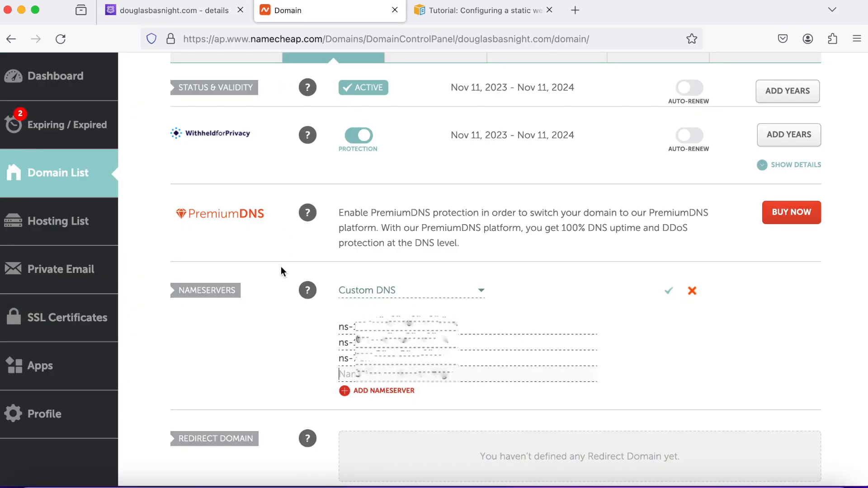
right_click(340, 373)
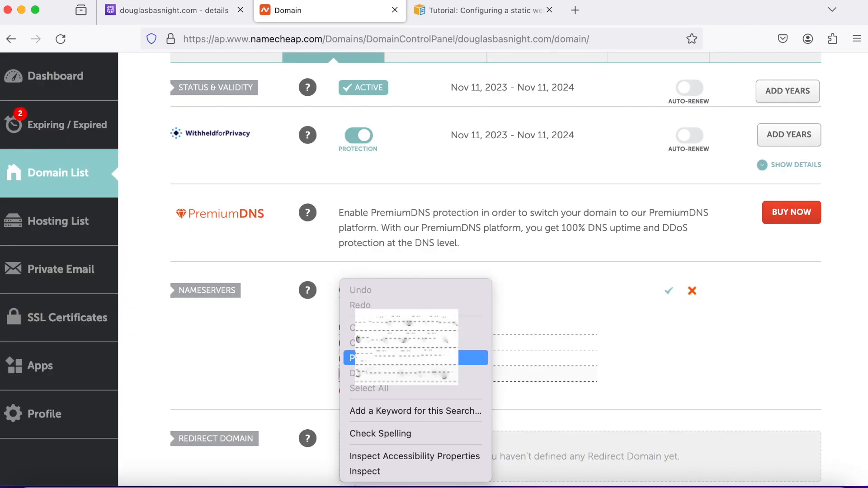
left_click(353, 358)
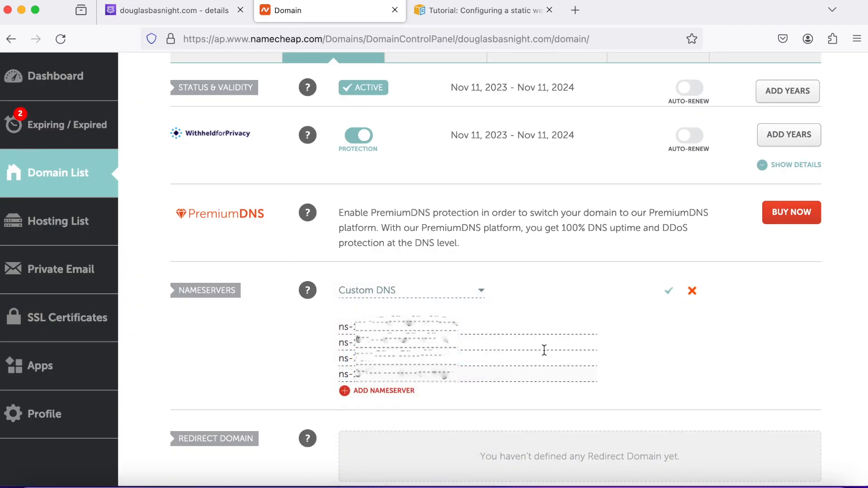
left_click(669, 291)
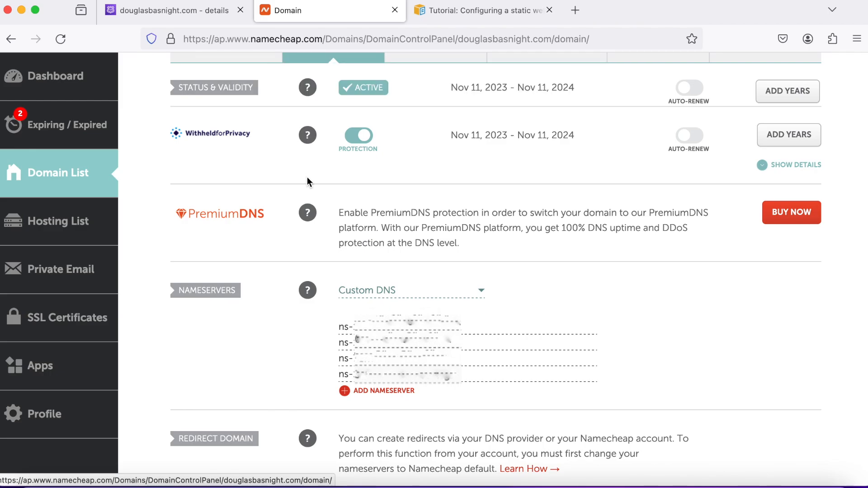
Switch to the AWS console and start creating a new bucket in Amazon S3.
left_click(194, 14)
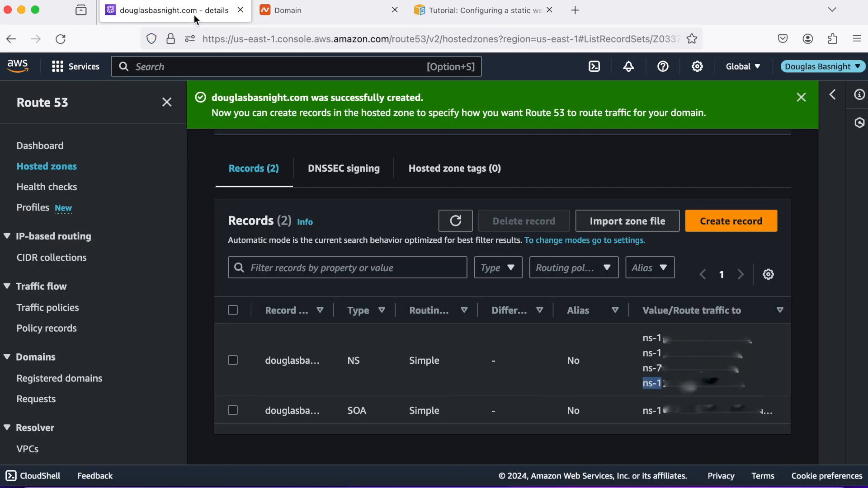
scroll(205, 211, "up", 4)
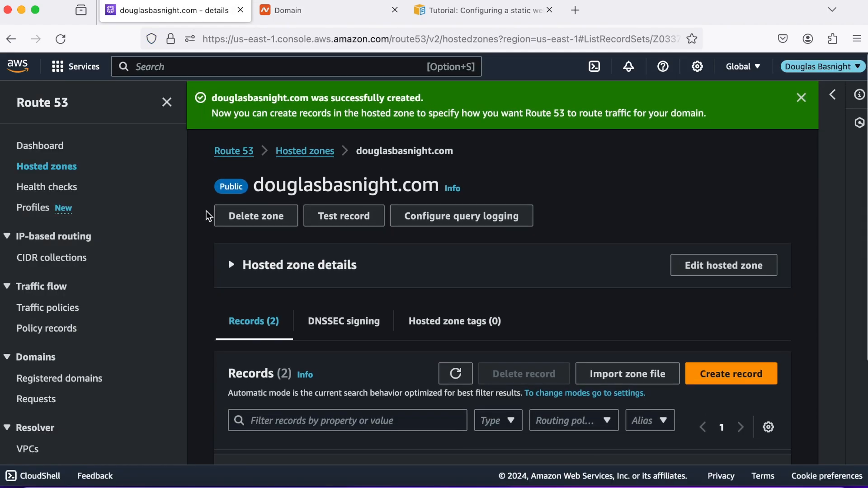
left_click(25, 76)
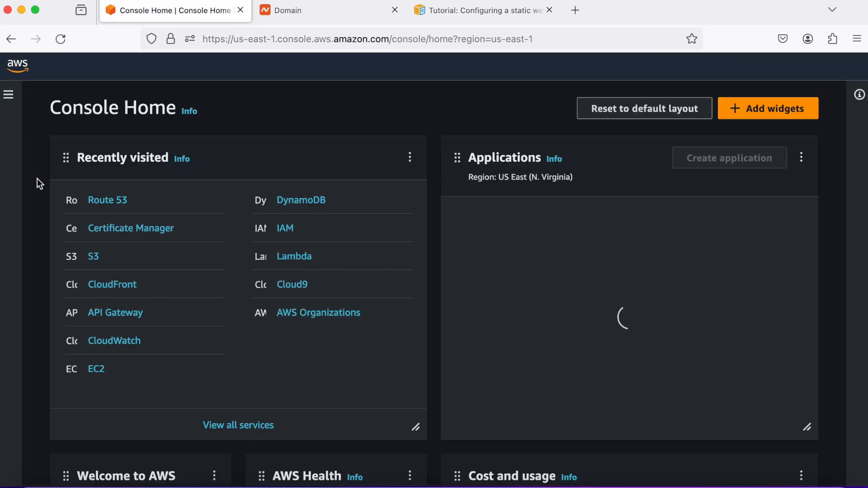
left_click(94, 258)
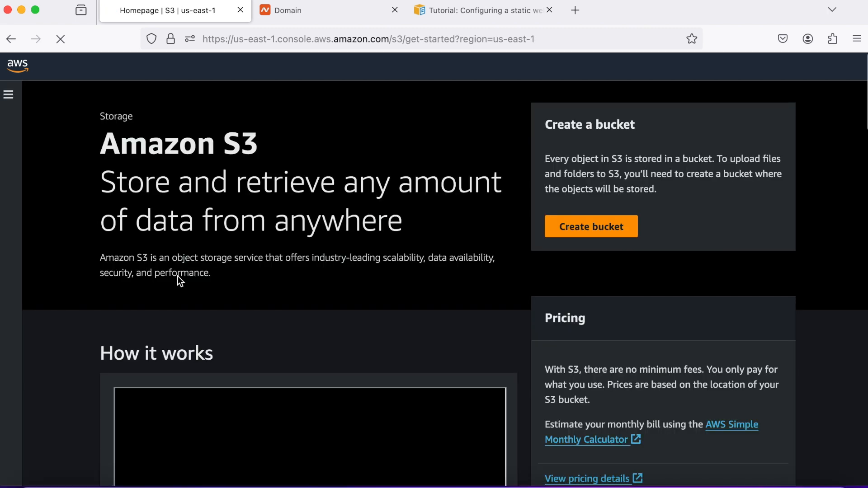
left_click(575, 229)
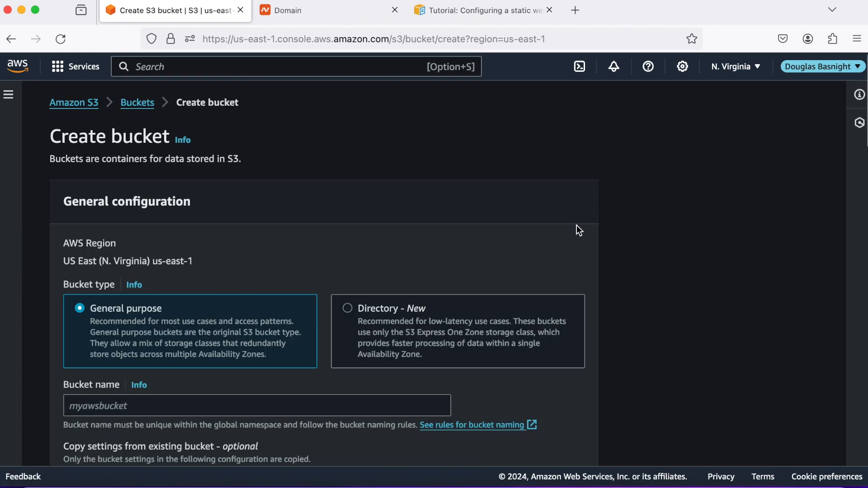
Name the new general purpose bucket with the full registered root domain, including .com.
scroll(356, 242, "down", 3)
left_click(264, 339)
type("douglas")
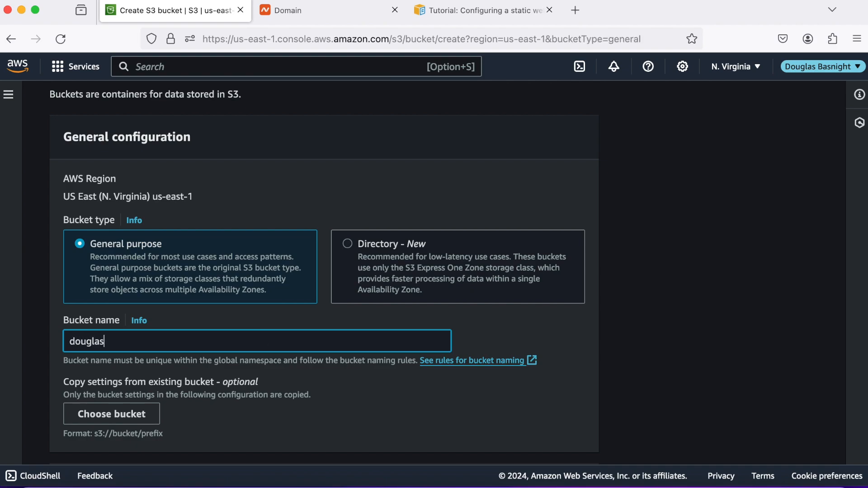
type("basnight.com")
left_click(417, 386)
Review the default settings and create the bucket with ACLs disabled, all public access blocked, versioning disabled and SSE-S3 encryption.
scroll(416, 386, "down", 3)
scroll(417, 386, "down", 5)
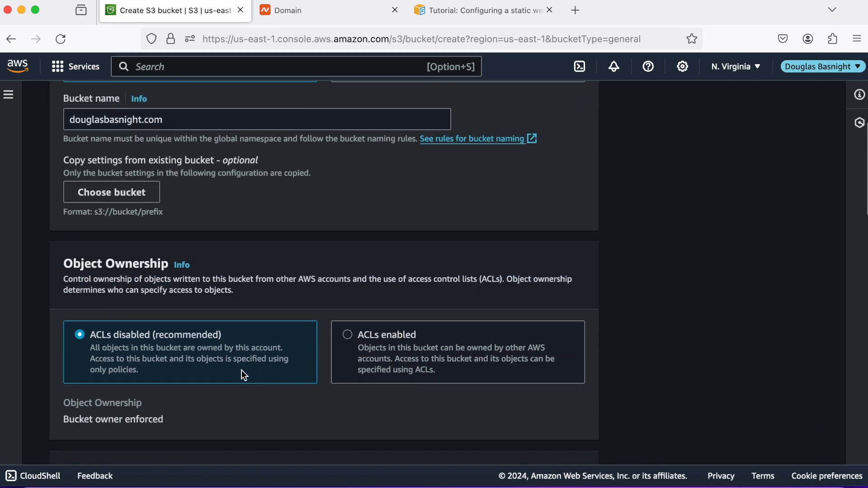
scroll(308, 367, "down", 3)
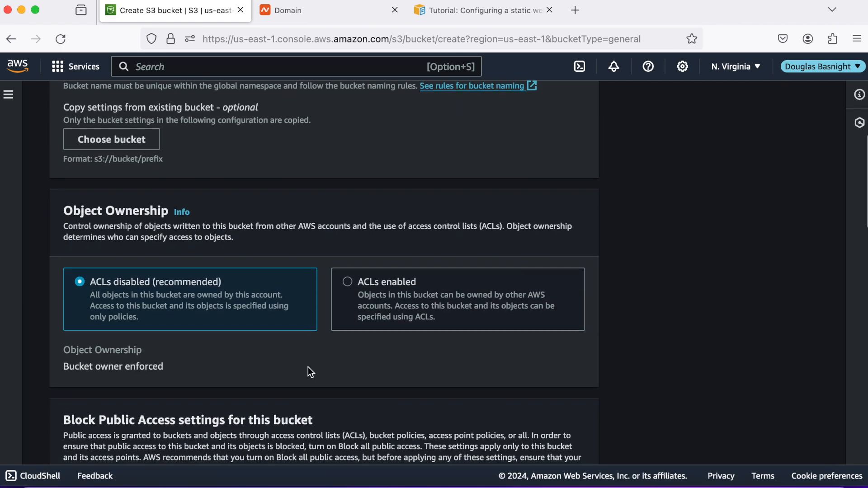
scroll(308, 367, "down", 7)
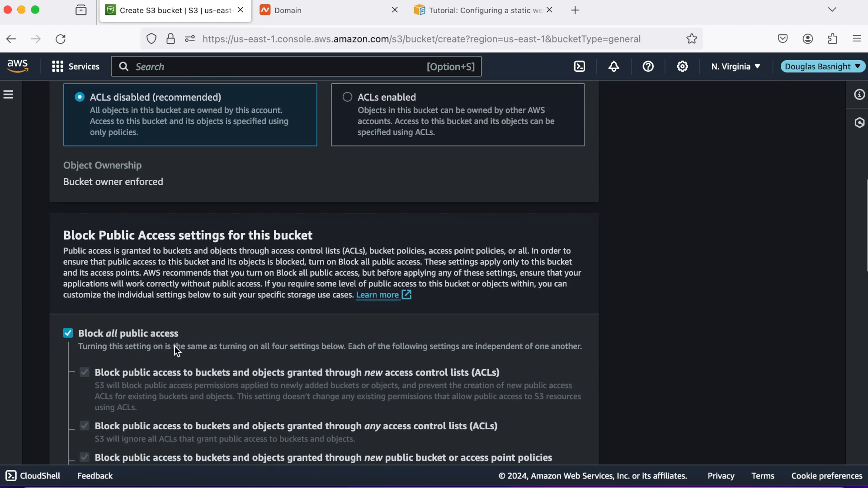
scroll(188, 348, "down", 6)
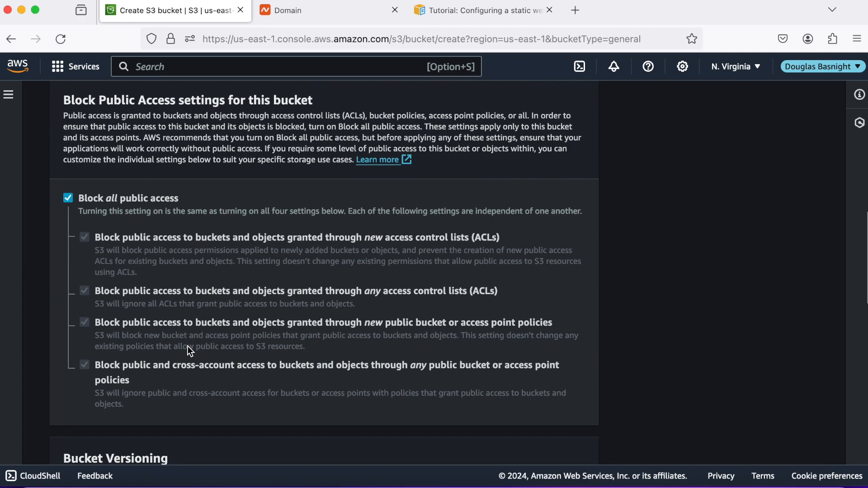
scroll(187, 346, "down", 5)
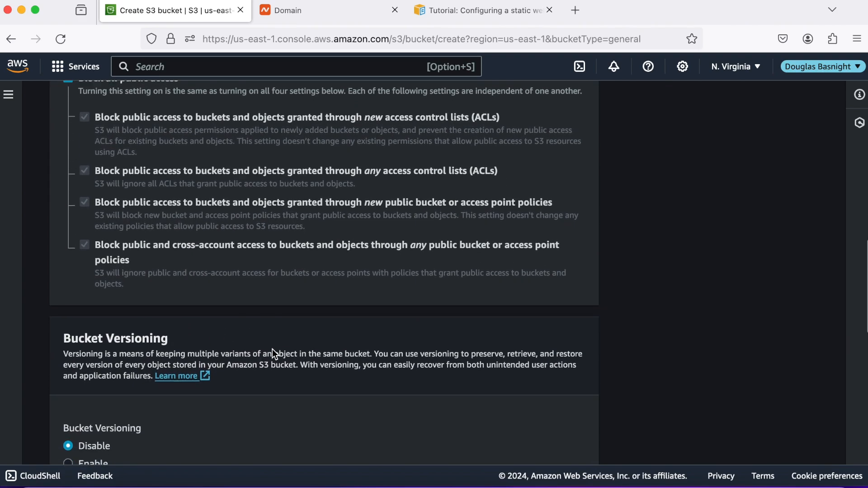
scroll(273, 350, "down", 7)
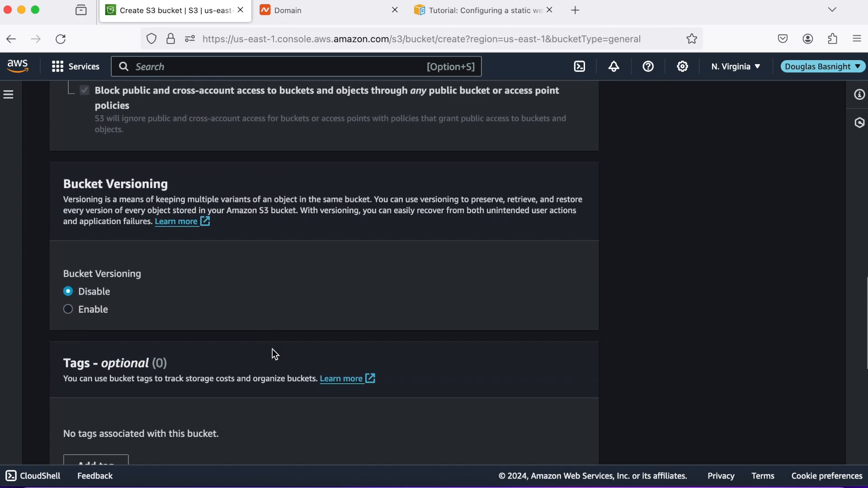
scroll(272, 350, "down", 5)
scroll(273, 349, "down", 3)
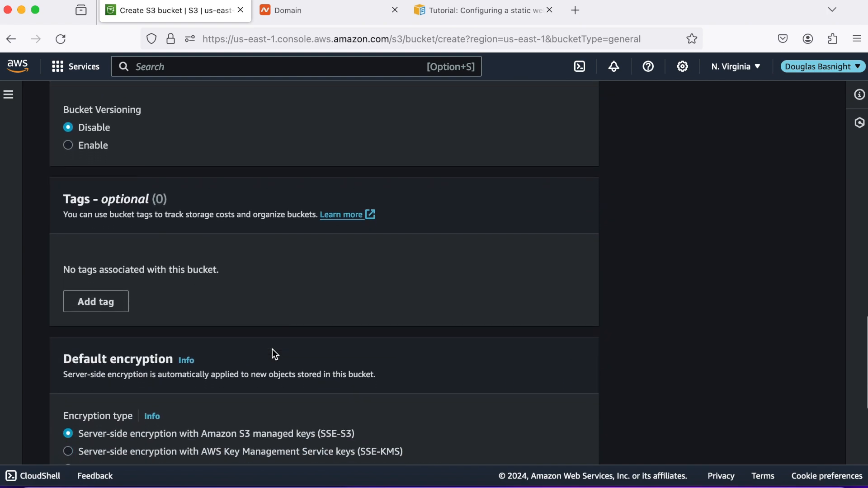
scroll(273, 352, "down", 1)
scroll(272, 349, "down", 3)
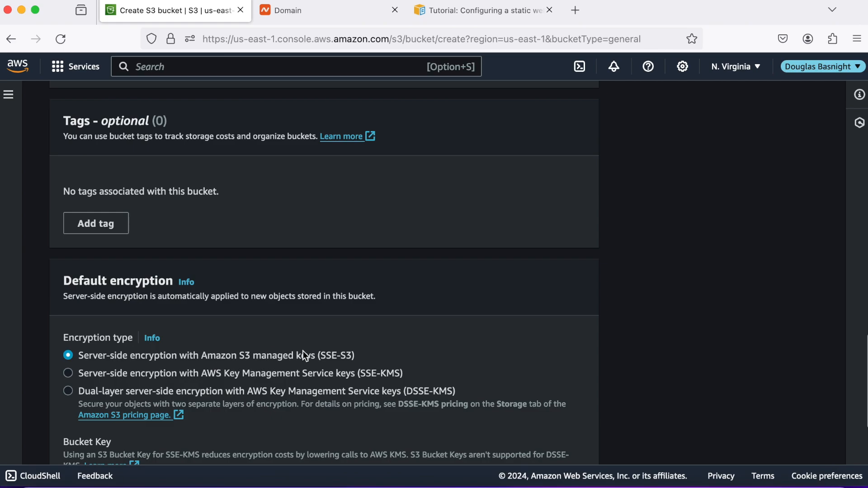
scroll(304, 351, "down", 3)
scroll(303, 351, "down", 3)
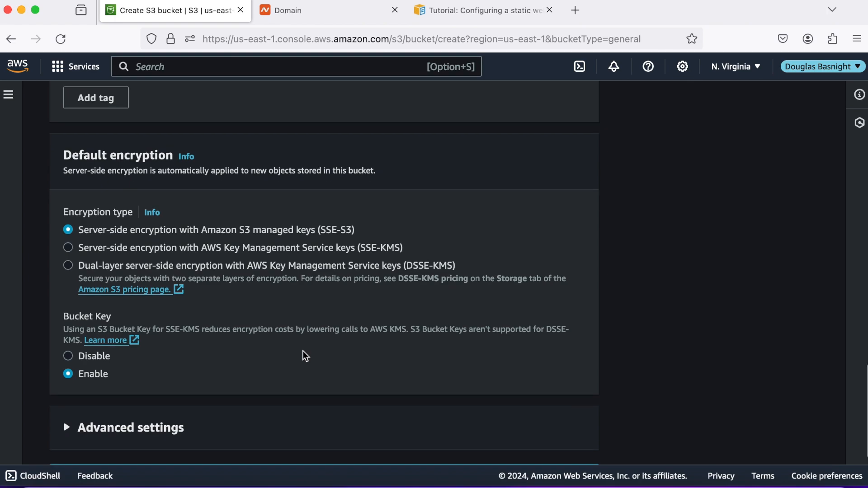
scroll(303, 352, "down", 3)
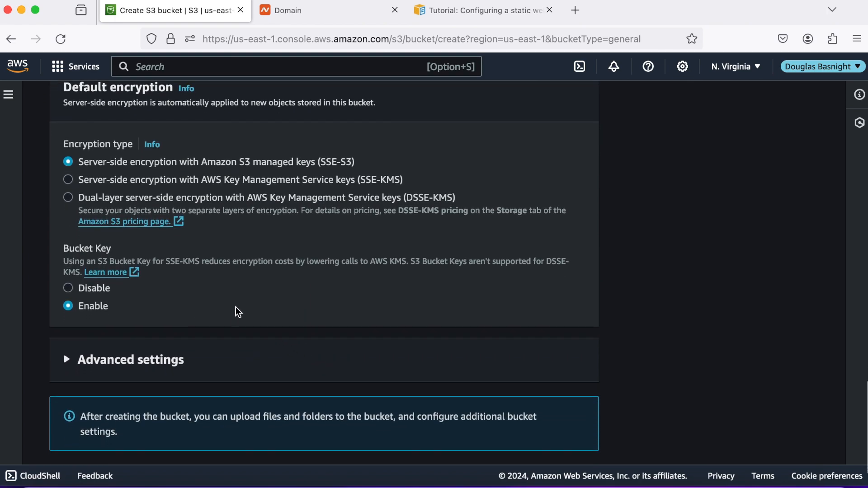
scroll(238, 310, "down", 2)
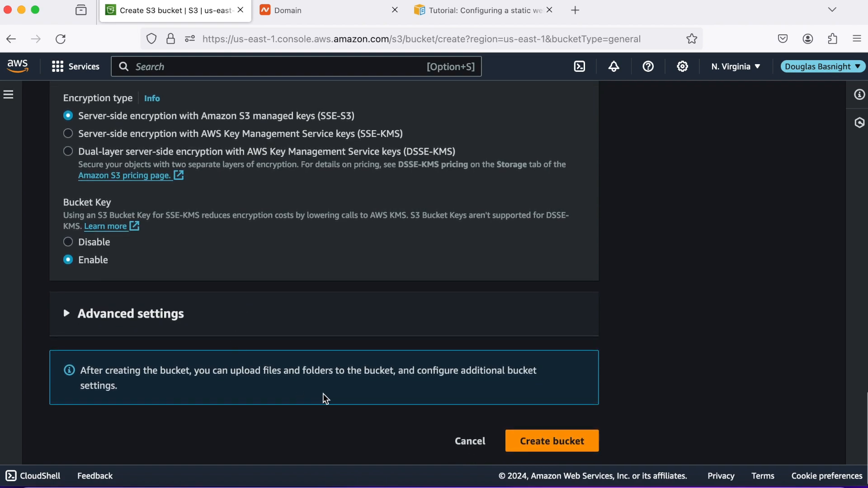
left_click(561, 444)
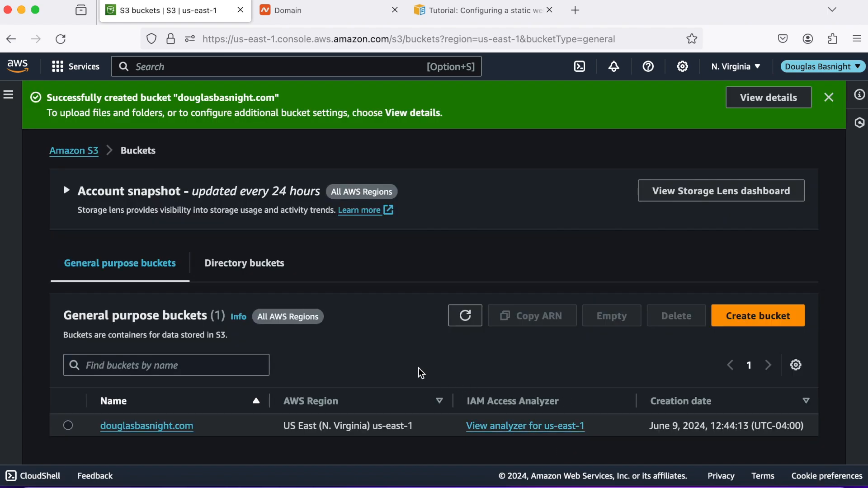
Open the new bucket's properties and go to its static website hosting section.
left_click(151, 428)
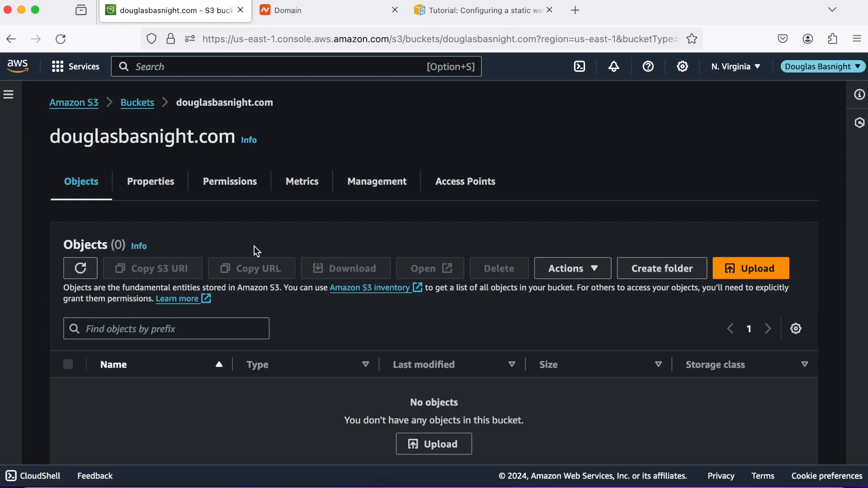
left_click(158, 189)
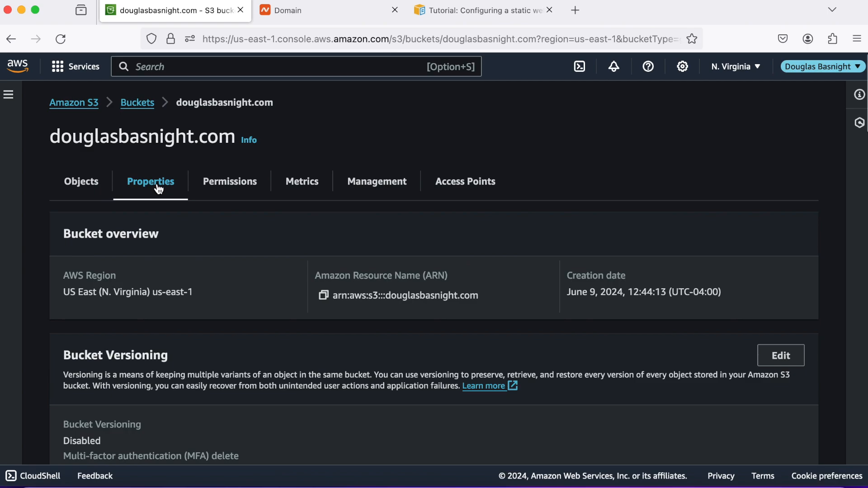
scroll(433, 332, "down", 5)
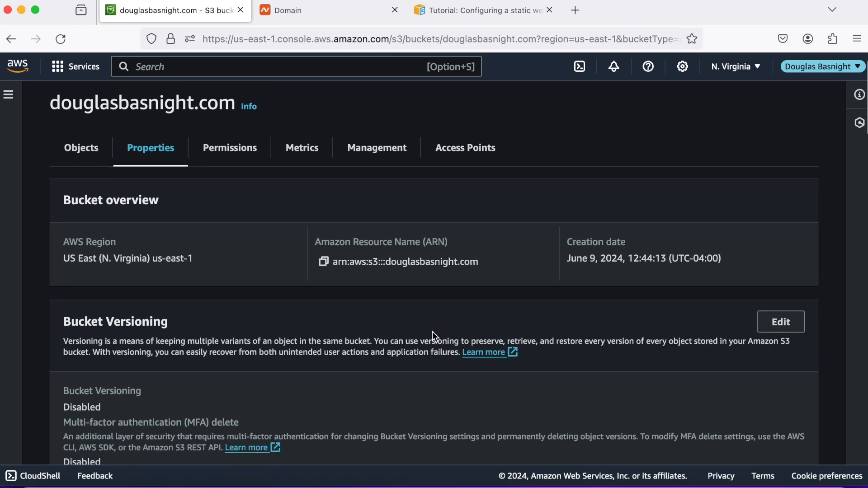
scroll(433, 332, "down", 10)
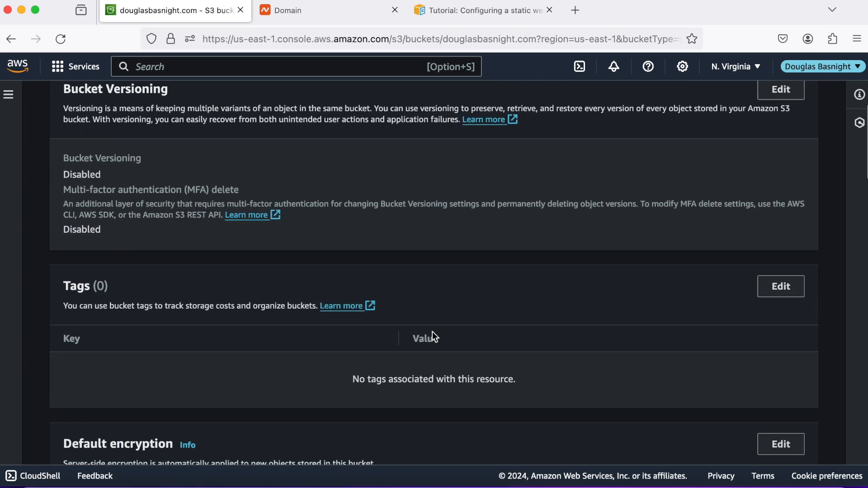
scroll(433, 336, "down", 20)
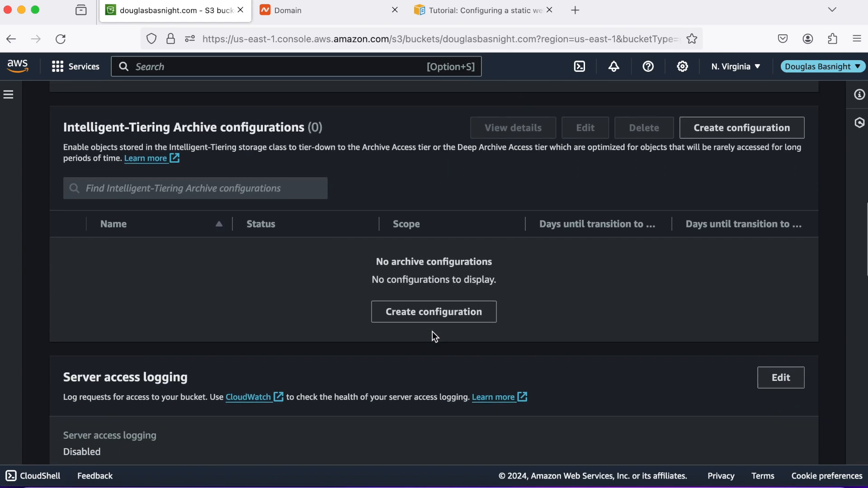
scroll(432, 337, "down", 20)
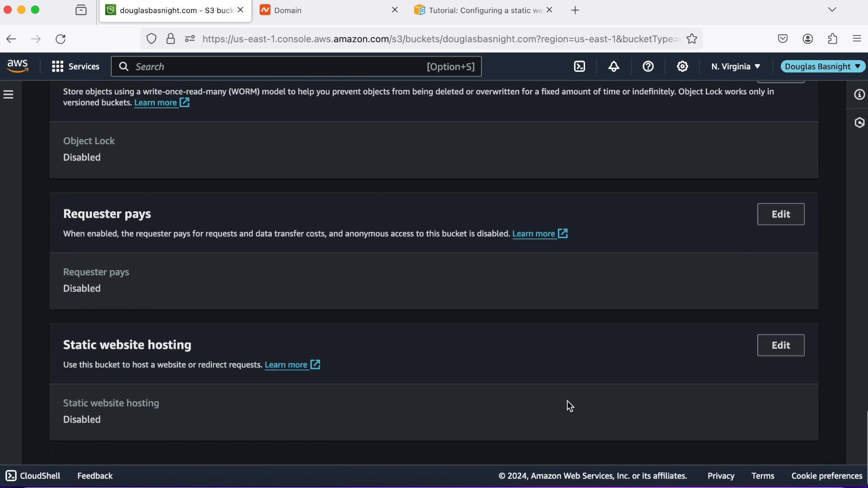
Enable static website hosting for the bucket with index.html as the index document and save the changes.
left_click(781, 348)
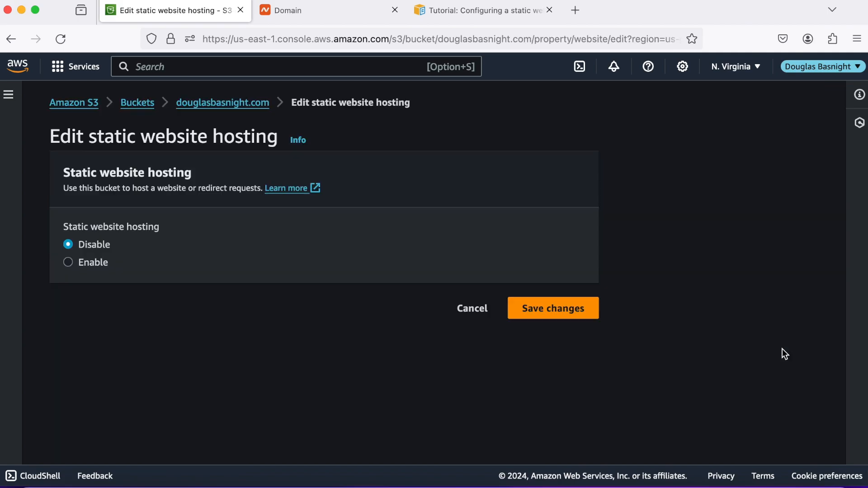
left_click(68, 264)
scroll(336, 309, "down", 2)
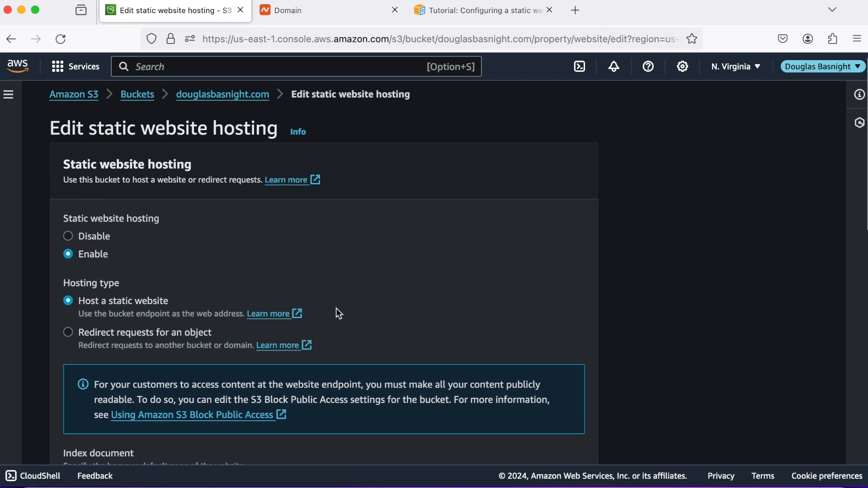
scroll(365, 267, "down", 6)
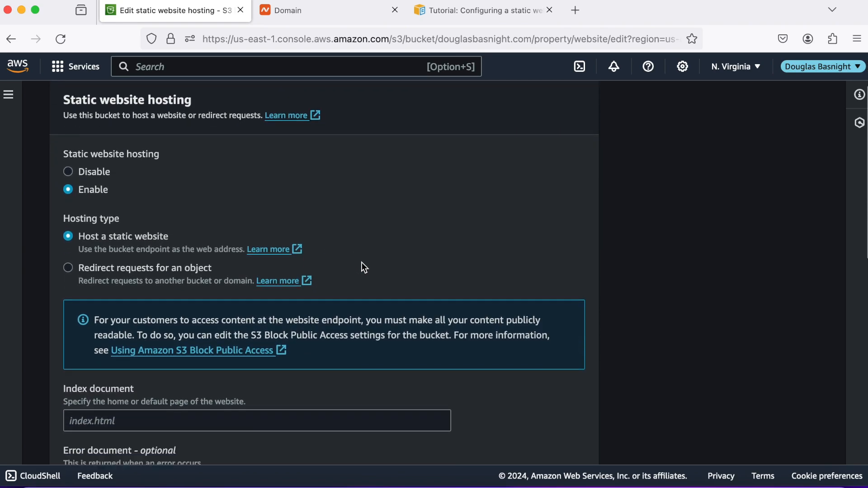
left_click(224, 312)
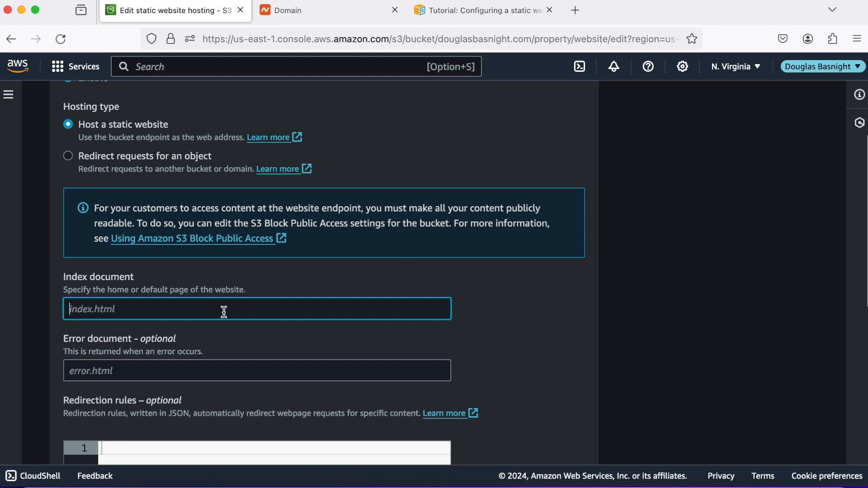
type("index.html")
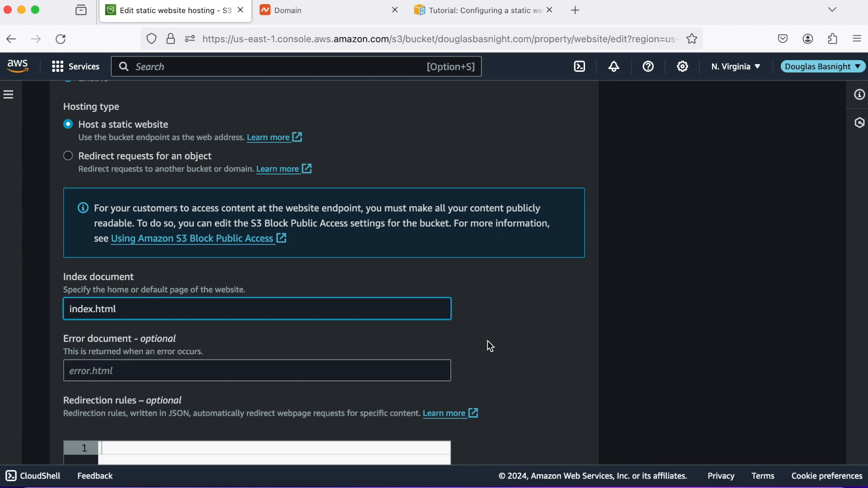
scroll(512, 346, "down", 10)
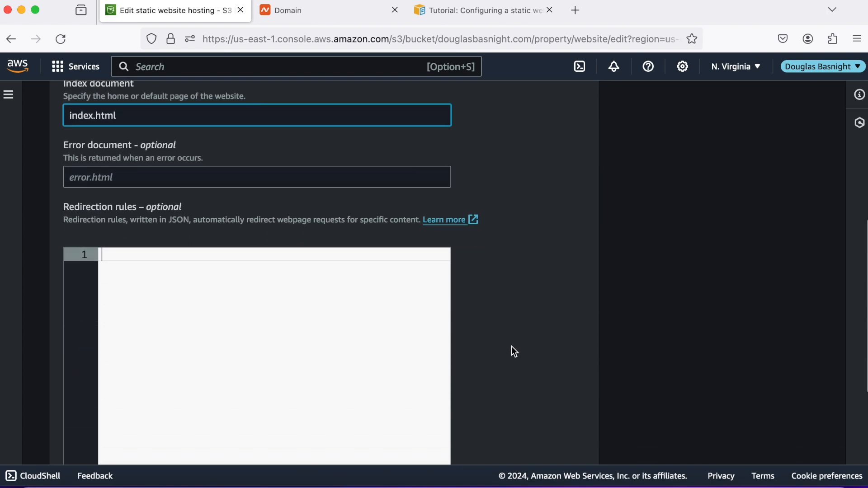
scroll(511, 346, "down", 5)
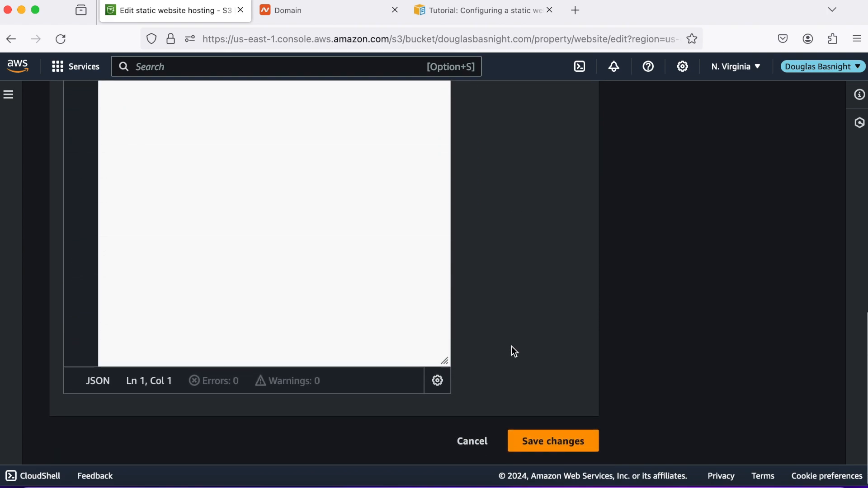
left_click(545, 442)
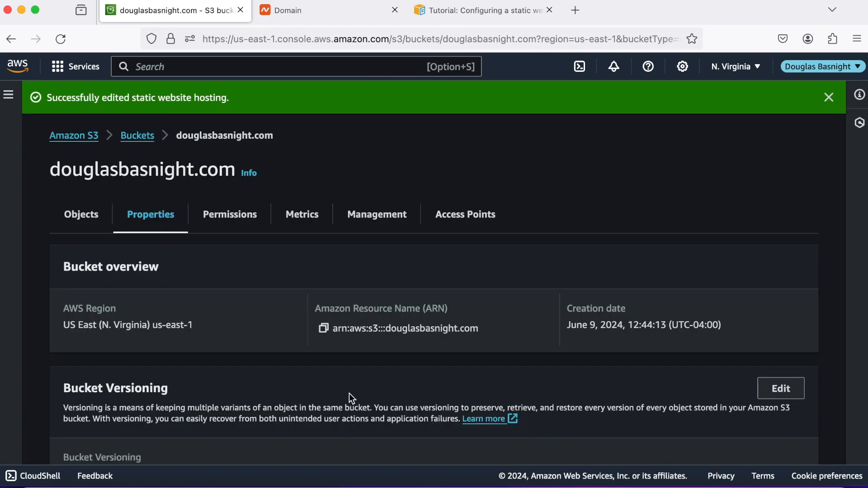
Check the bucket website endpoint in the bucket's static website hosting properties.
scroll(349, 393, "down", 3)
scroll(349, 396, "down", 10)
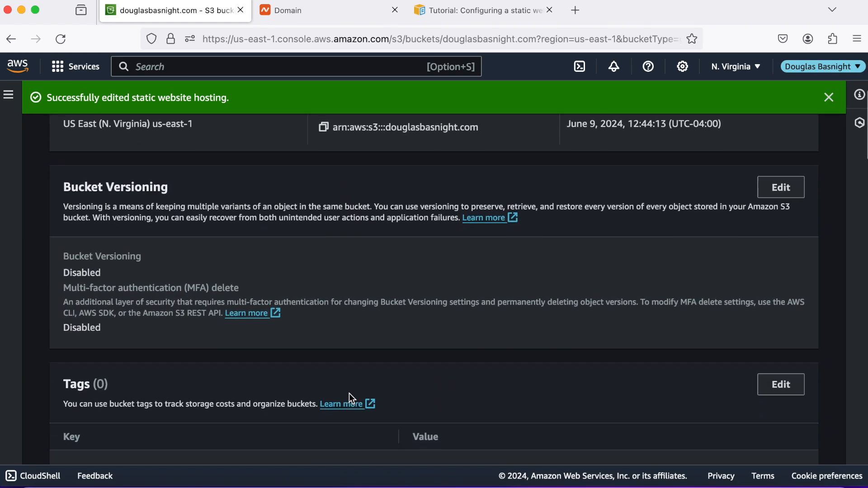
scroll(349, 394, "down", 15)
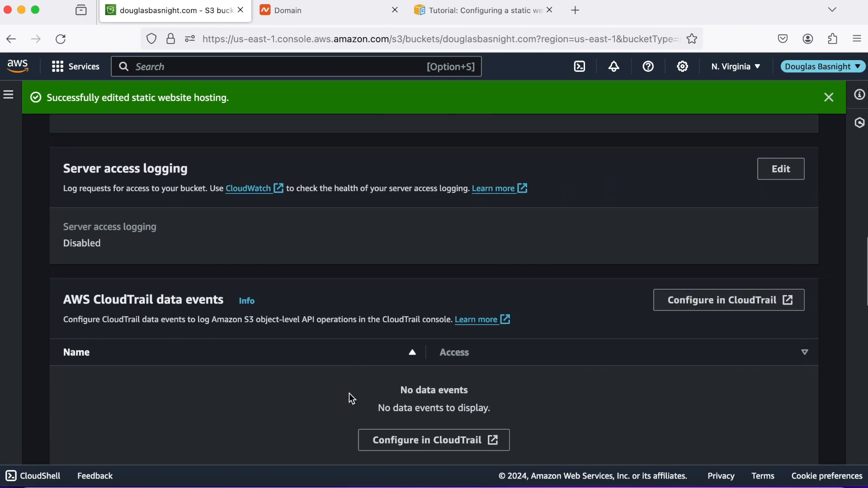
scroll(349, 399, "down", 10)
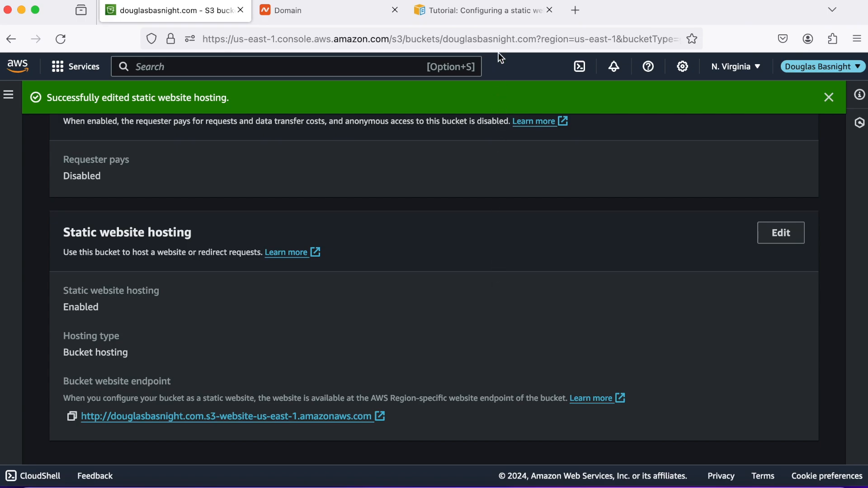
Copy the sample index.html code from the AWS S3 tutorial and paste it into a new untitled file in Visual Studio Code.
left_click(504, 13)
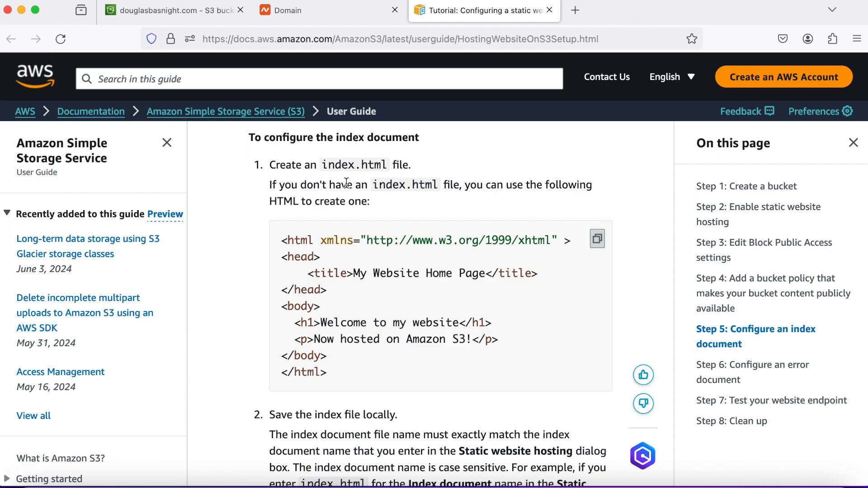
left_click(598, 246)
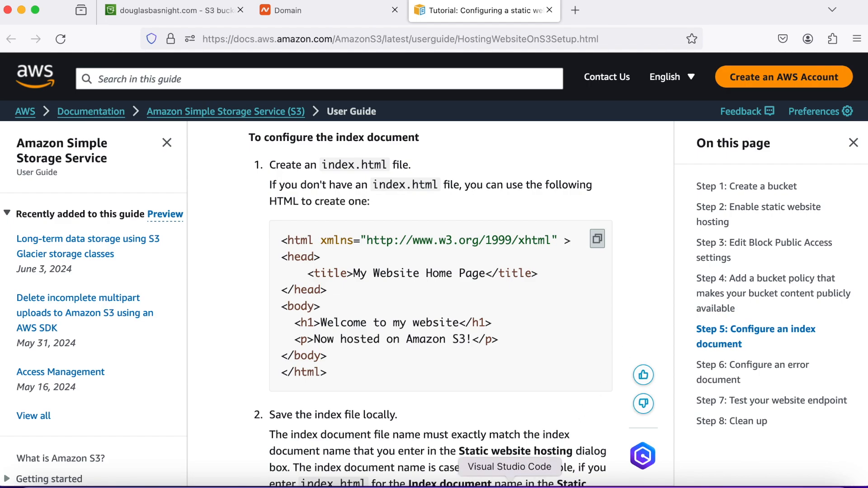
left_click(509, 486)
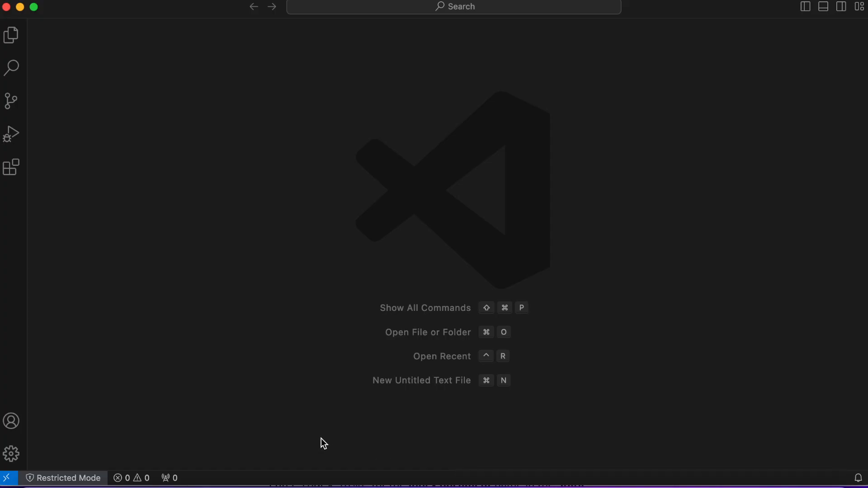
key("super+n")
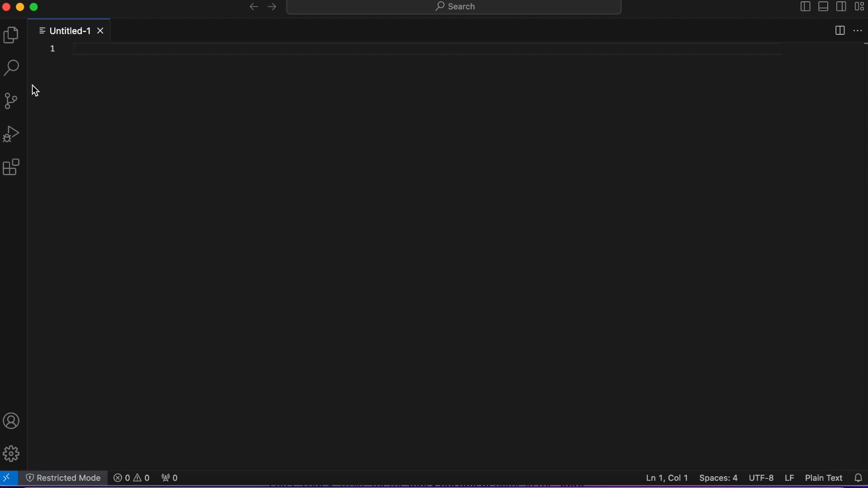
right_click(77, 49)
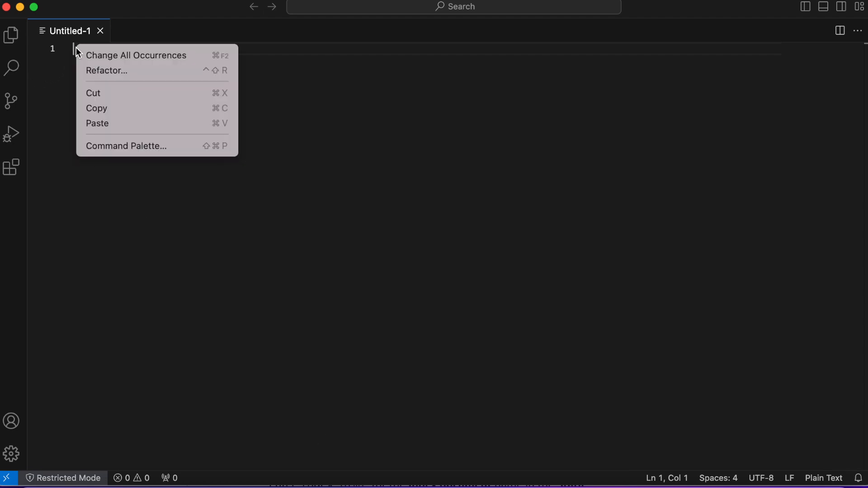
left_click(105, 124)
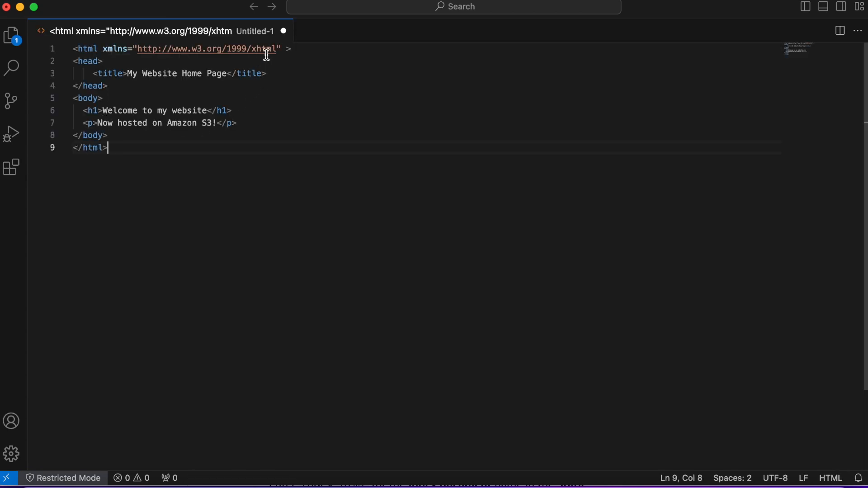
Replace the xmlns URL in the html tag with the bucket website endpoint copied from the S3 console.
left_click_drag(277, 50, 137, 51)
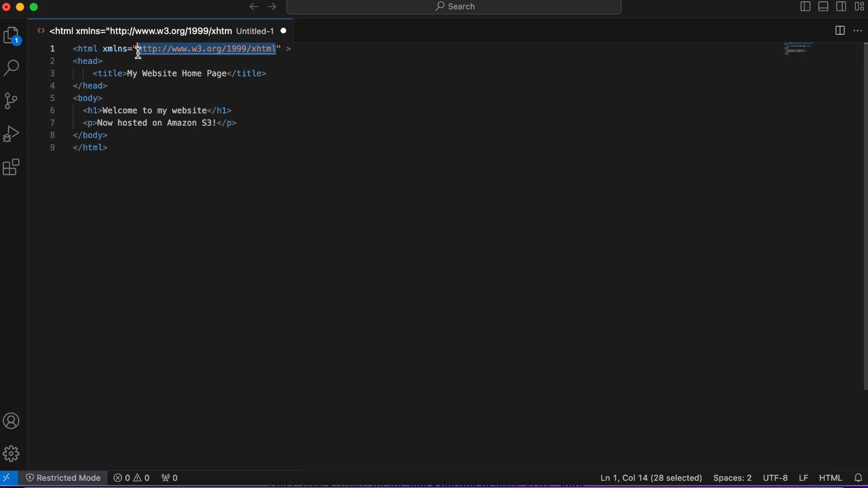
left_click(186, 485)
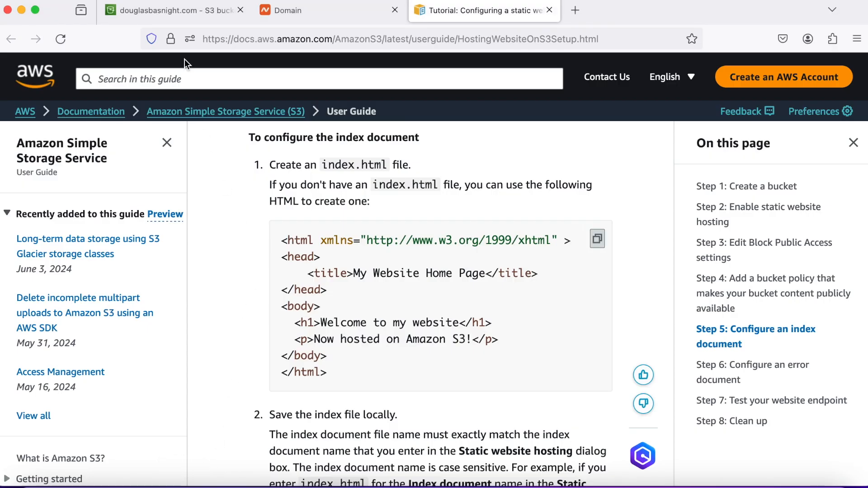
left_click(184, 11)
left_click(71, 416)
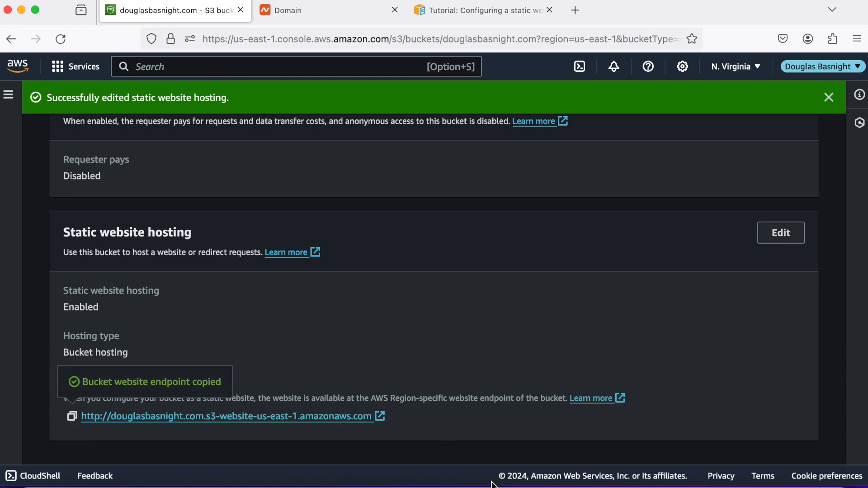
left_click(497, 466)
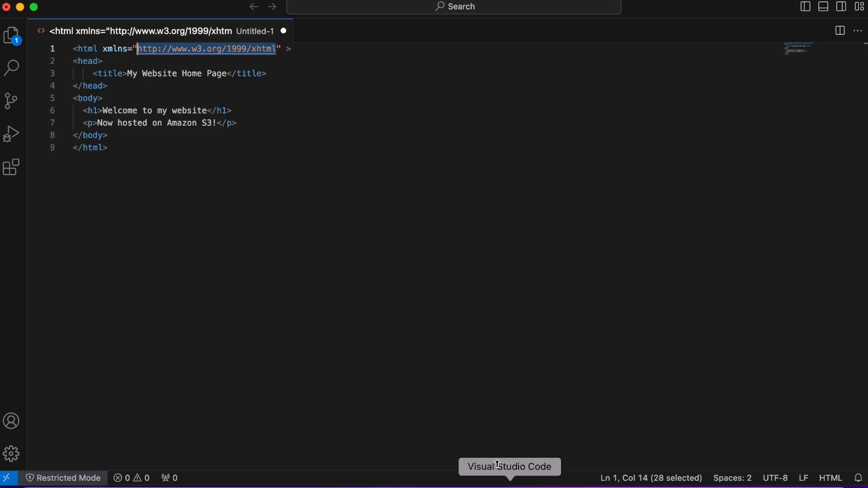
right_click(223, 47)
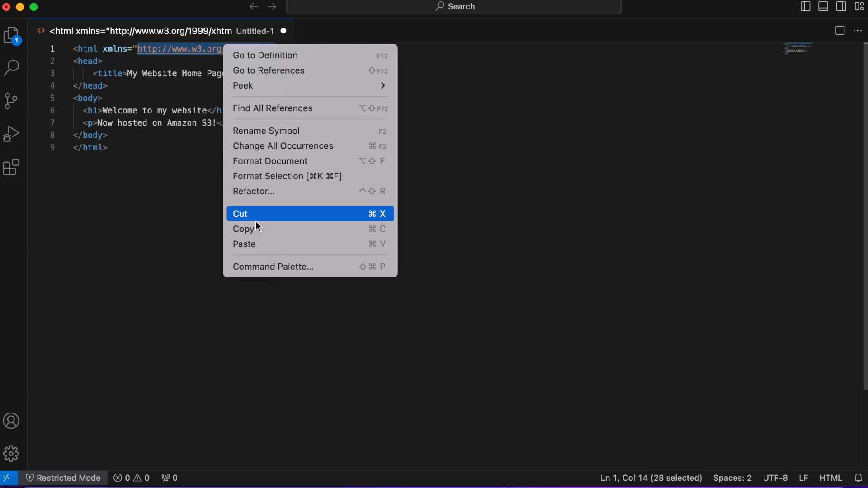
left_click(256, 246)
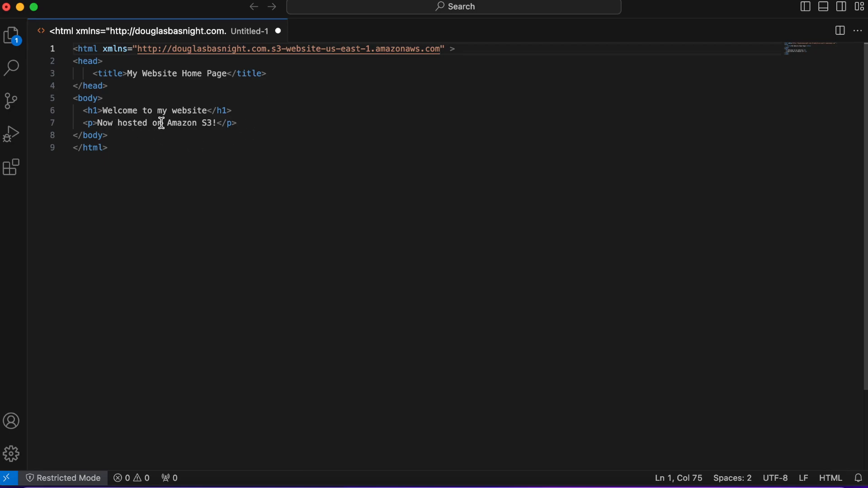
Add a paragraph below the "Now hosted on Amazon S3!" line reading "This is a picuture of my Amazing time at Amazon Spheres".
left_click(246, 126)
key("Return")
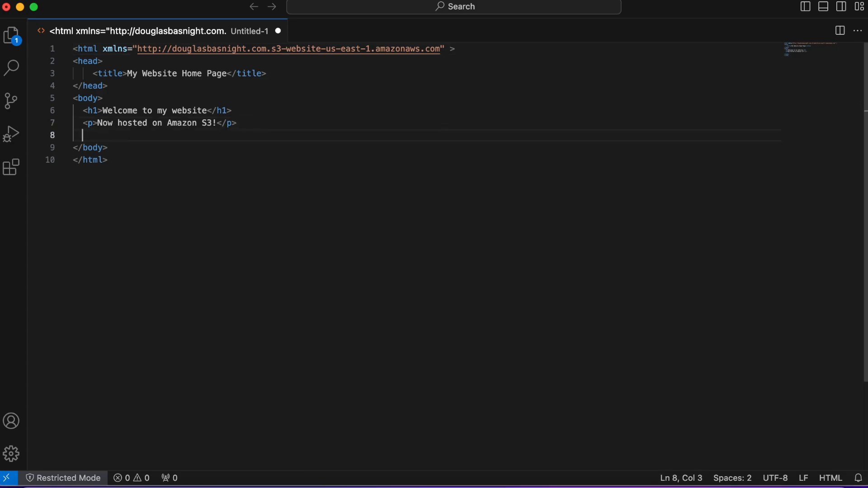
type("<p")
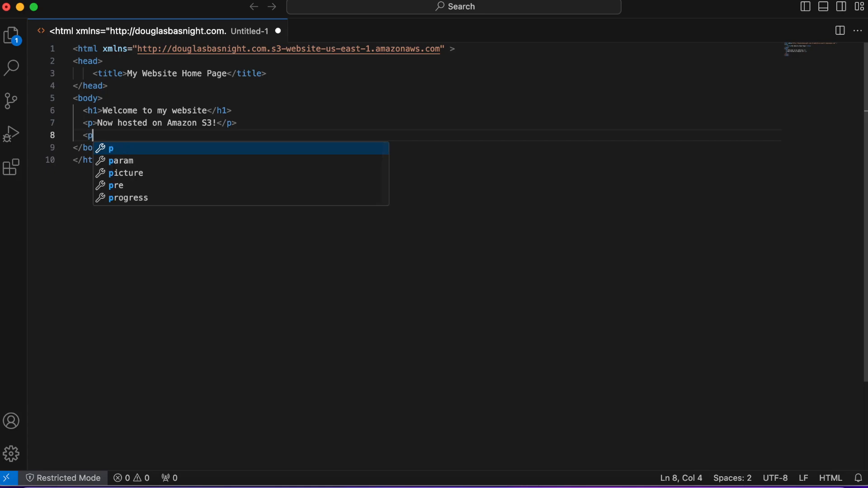
type(">This")
key("BackSpace")
key("BackSpace")
key("BackSpace")
key("BackSpace")
type("his ")
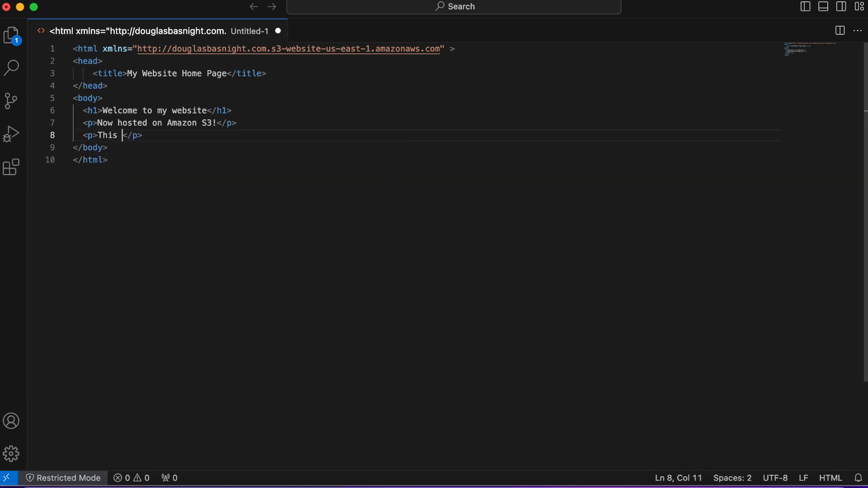
type("is a picu")
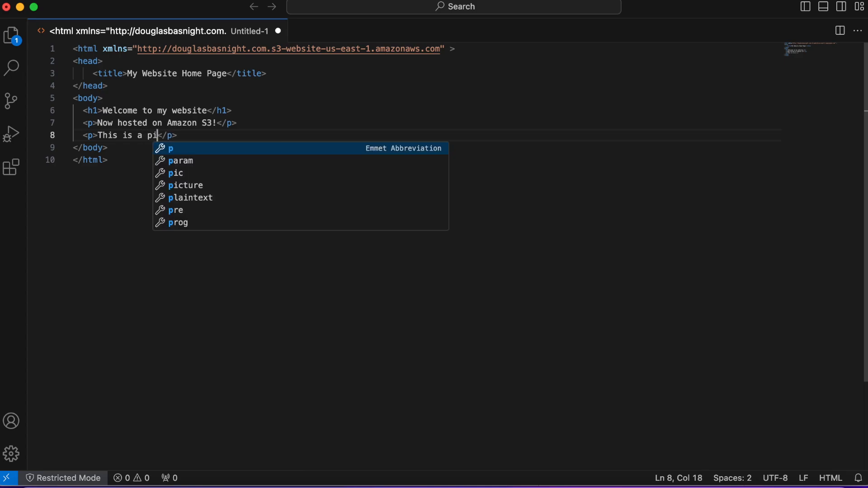
type("te")
key("BackSpace")
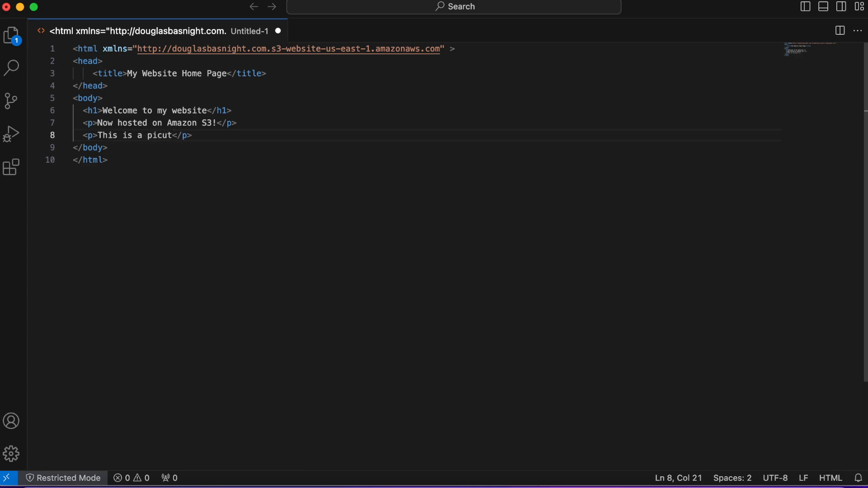
type("ure")
type(" of my A")
type("mazing time")
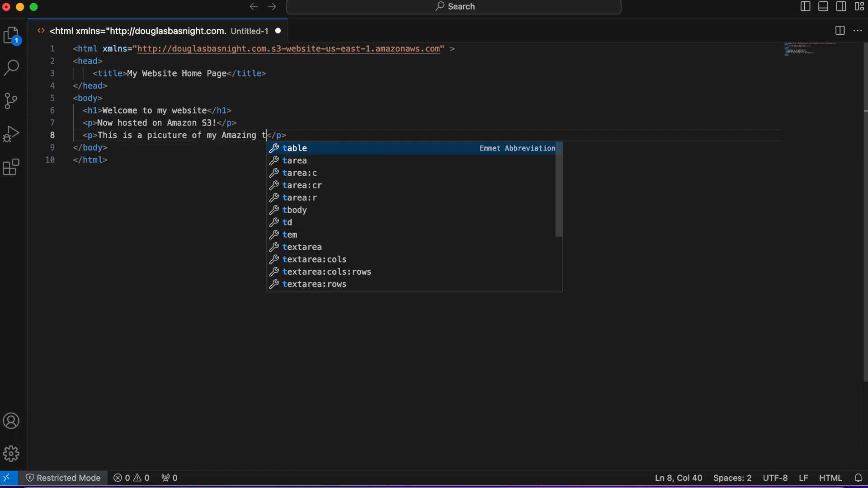
type(" at")
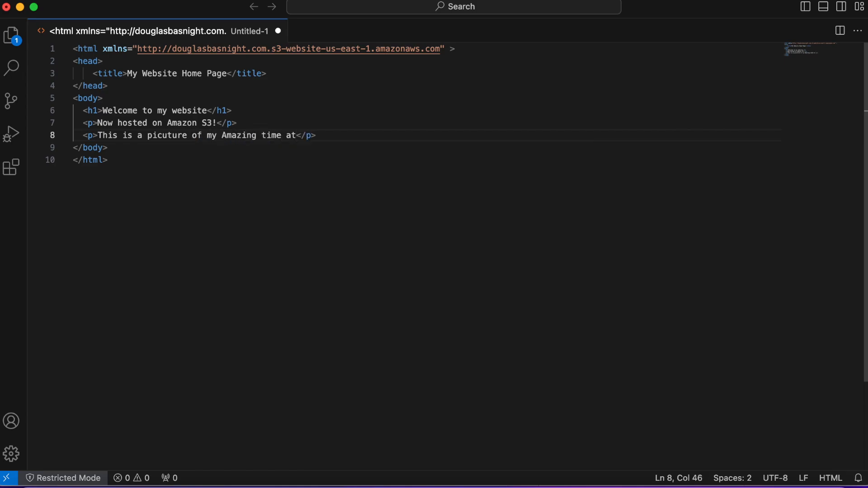
type(" Amazon")
type(" Sphere")
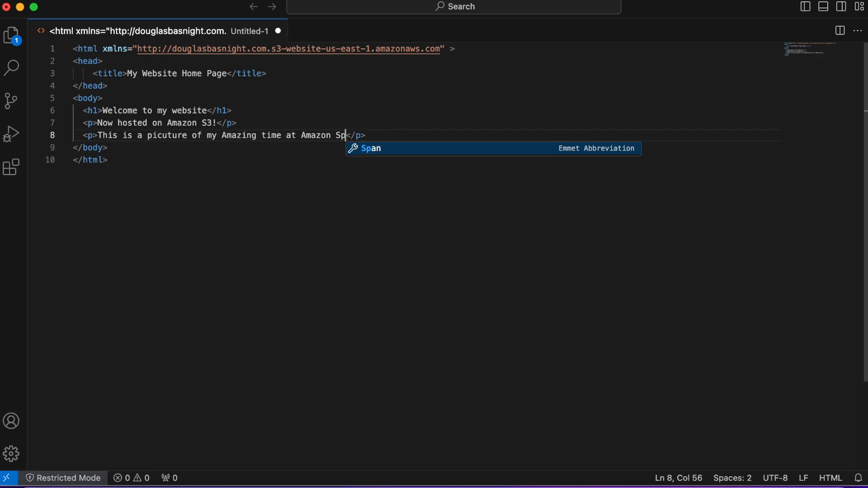
type("s")
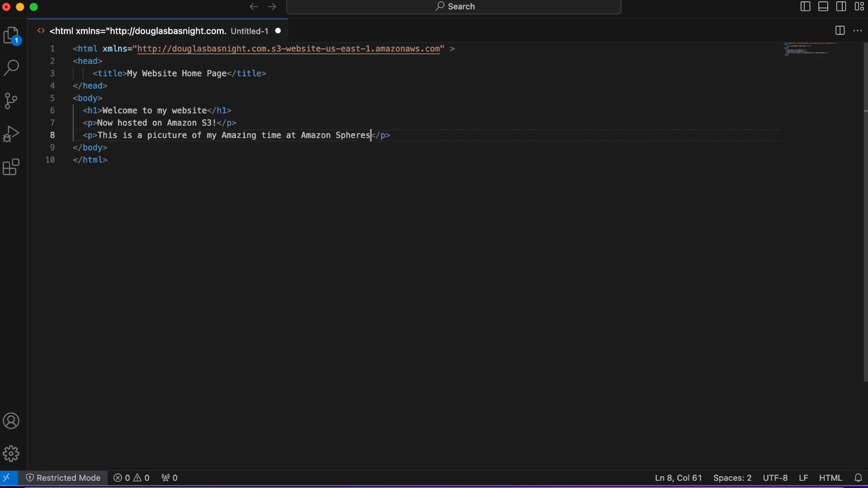
key("Right")
key("Right")
key("Return")
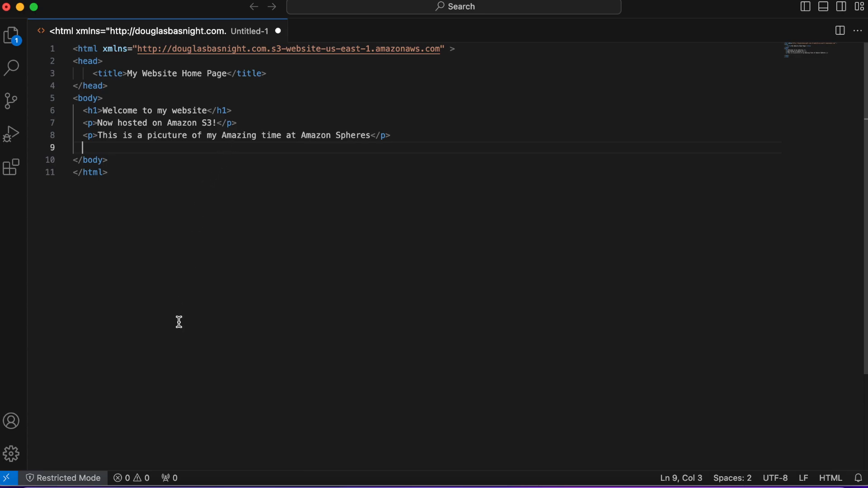
Insert "The" directly before "Amazon Spheres" in the last paragraph and leave an indented empty line beneath it.
left_click(302, 136)
type("The")
key("Right")
key("Down")
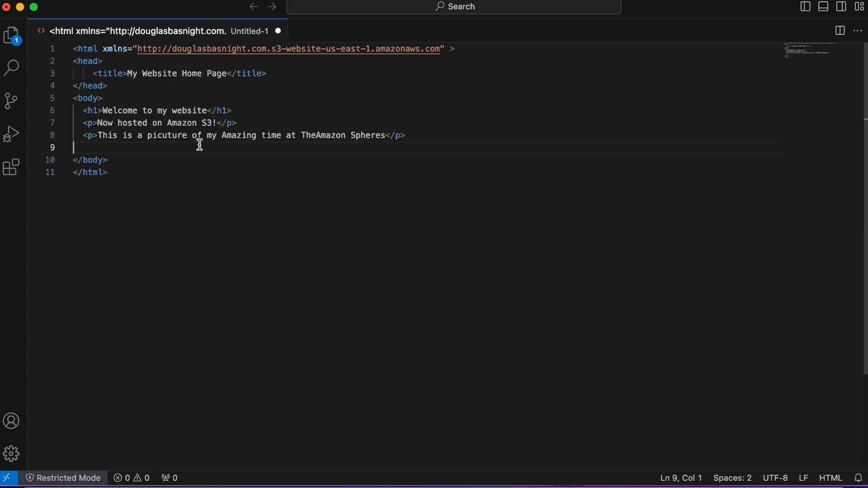
key("Down")
key("Up")
key("BackSpace")
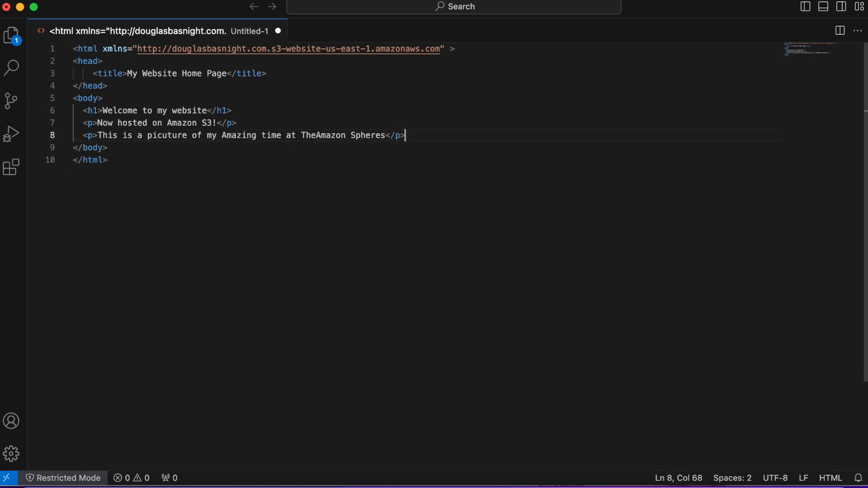
key("Return")
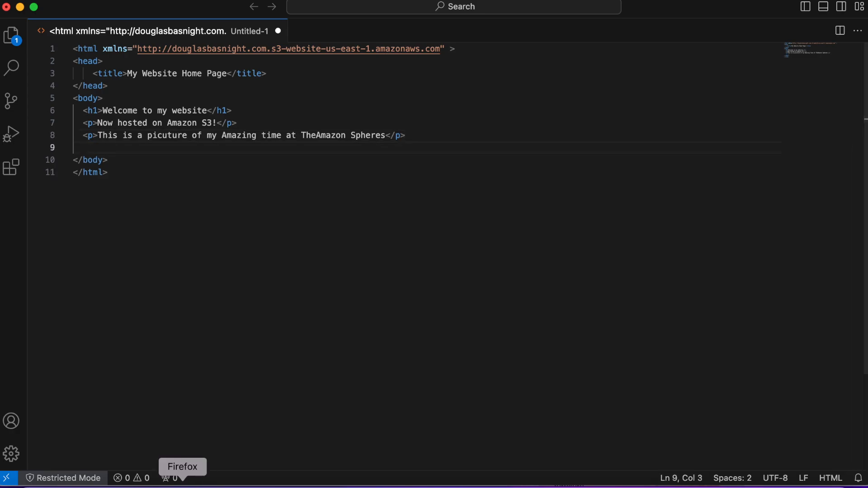
Copy the example img tag from the Quora page in Firefox and paste it into the empty line above the closing body tag.
left_click(183, 484)
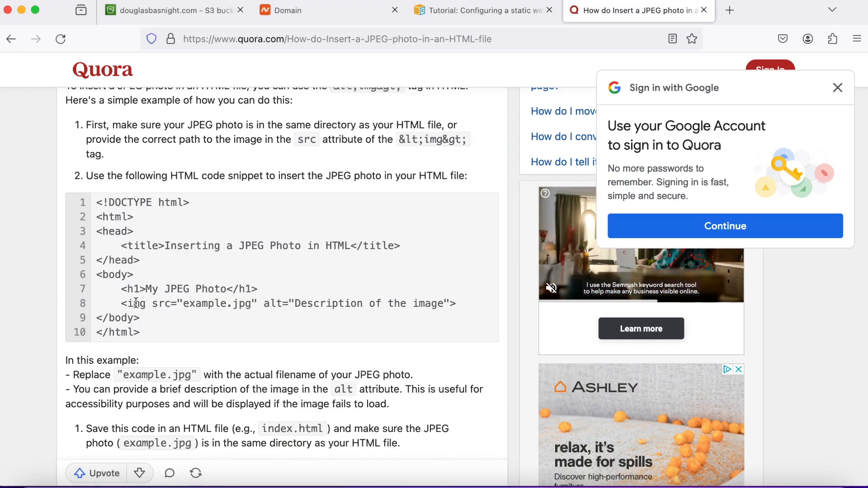
left_click_drag(122, 303, 457, 303)
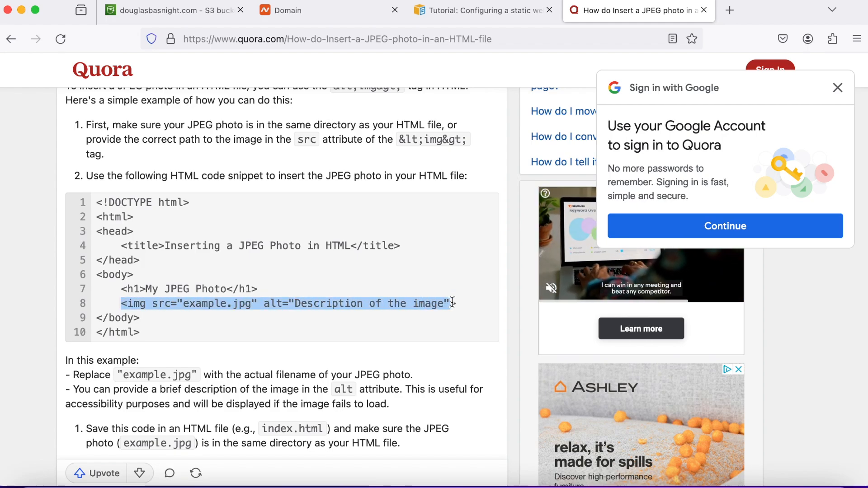
right_click(415, 301)
left_click(429, 308)
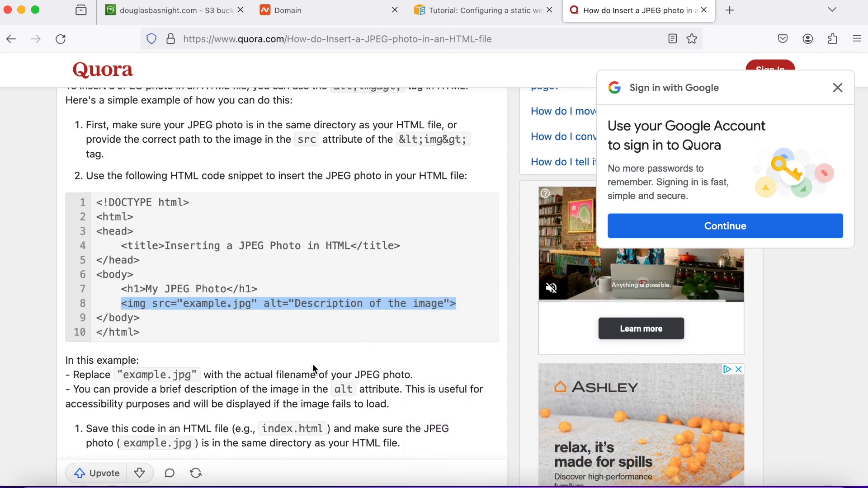
left_click(510, 484)
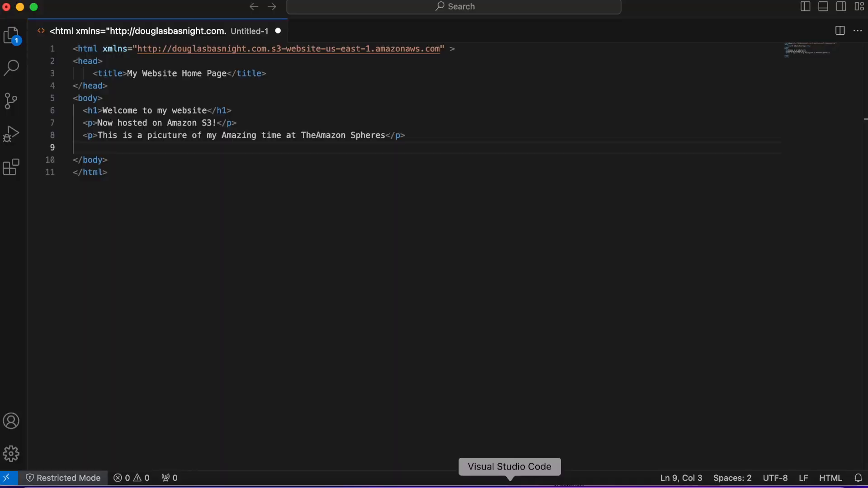
right_click(86, 147)
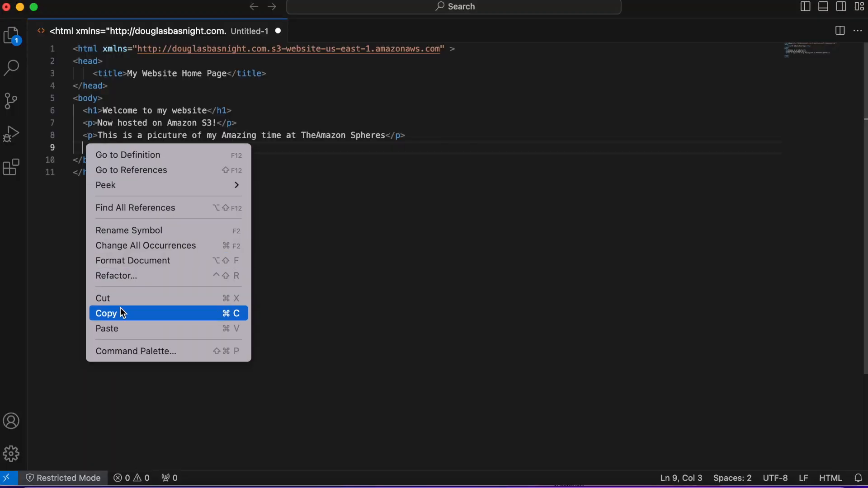
left_click(121, 327)
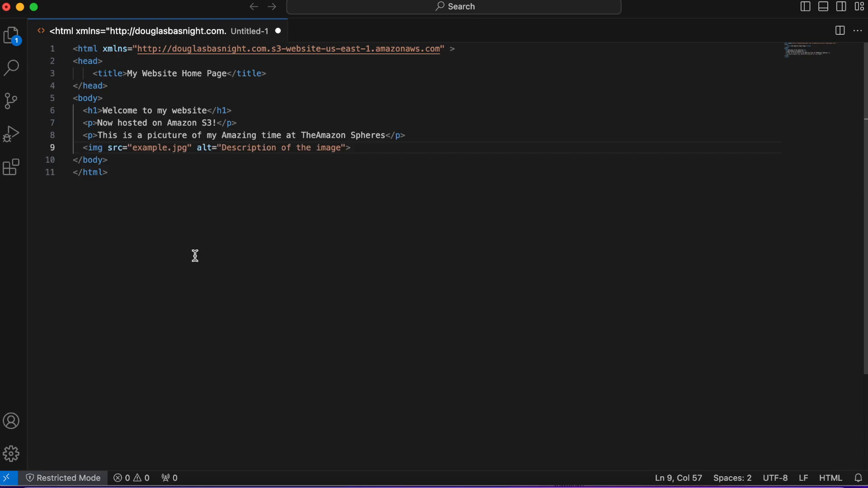
Replace example.jpg in the img tag's src attribute with Amazon_Spheres.jpeg.
key("Left")
key("Left")
key("Left")
key("Left")
key("Left")
key("Left")
key("Left")
key("Left")
key("Left")
key("Left")
key("Left")
key("Left")
key("BackSpace")
key("BackSpace")
key("BackSpace")
key("BackSpace")
key("BackSpace")
key("BackSpace")
key("BackSpace")
key("BackSpace")
key("BackSpace")
key("BackSpace")
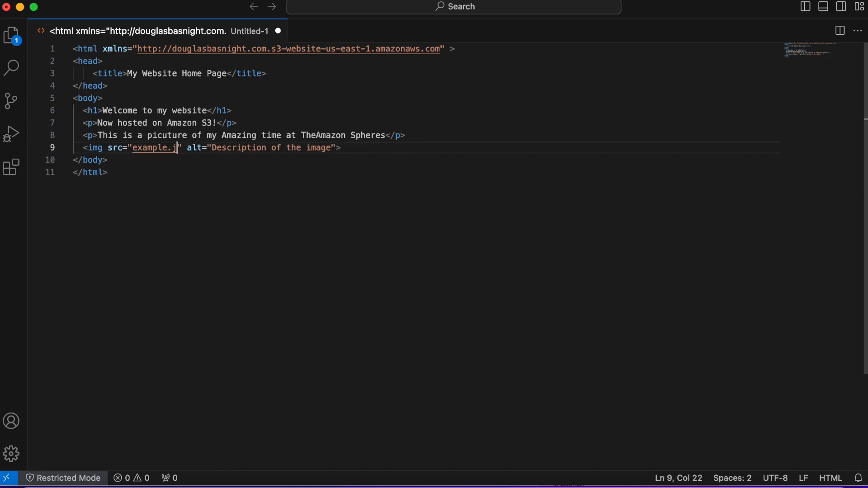
key("BackSpace")
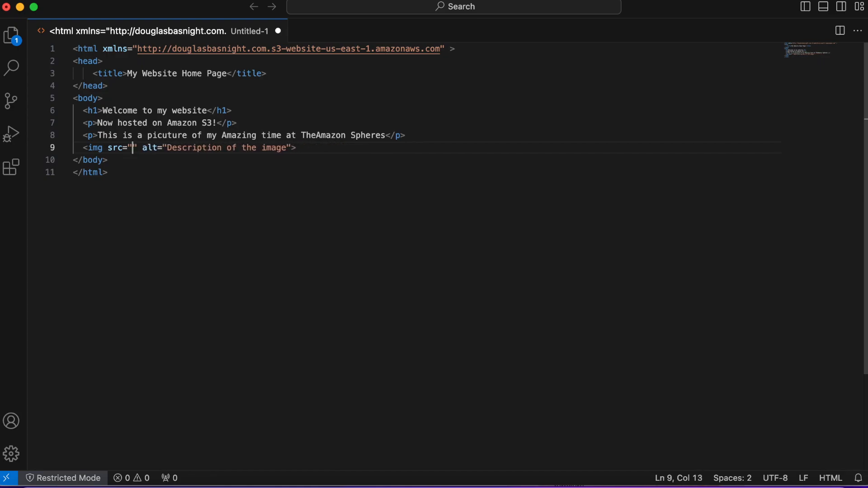
type("Amazon")
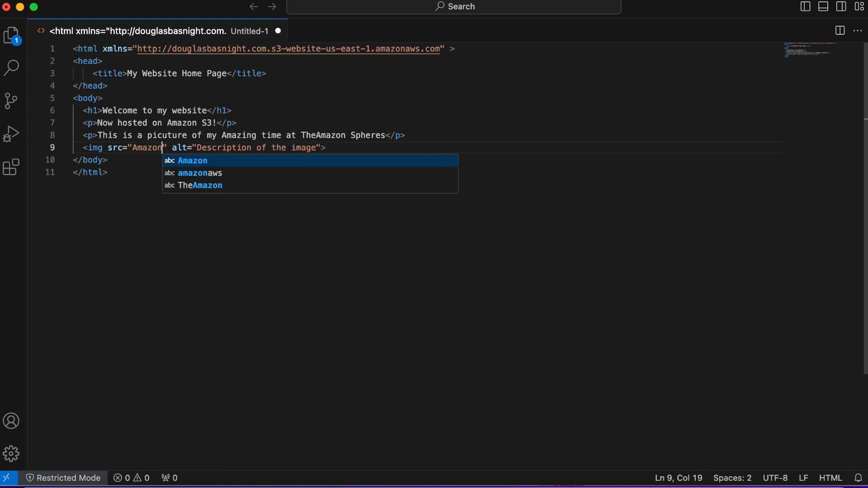
type("_Sph")
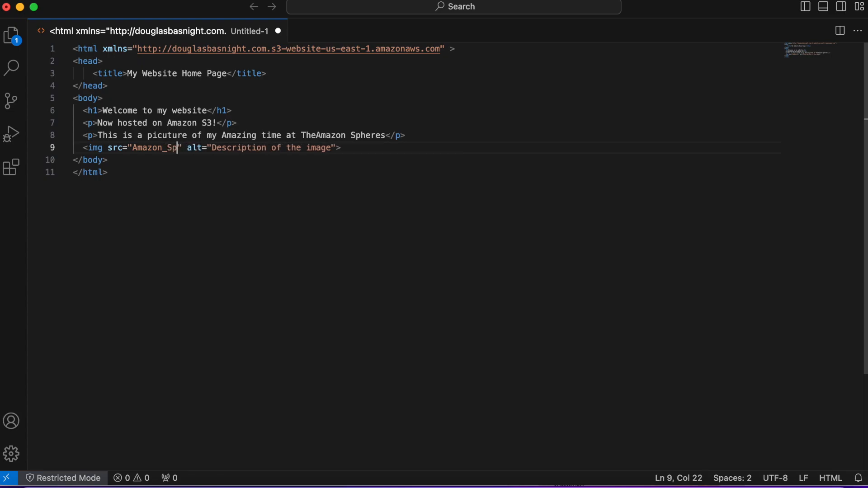
type("eres.jpe")
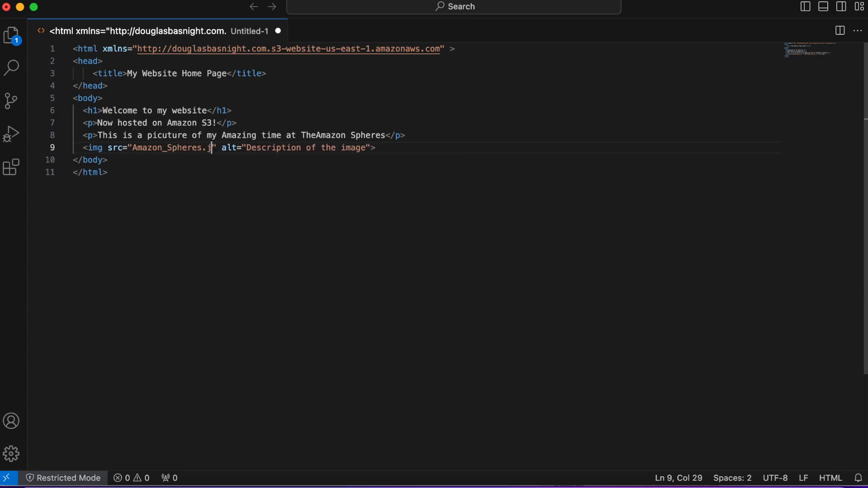
type("g\"")
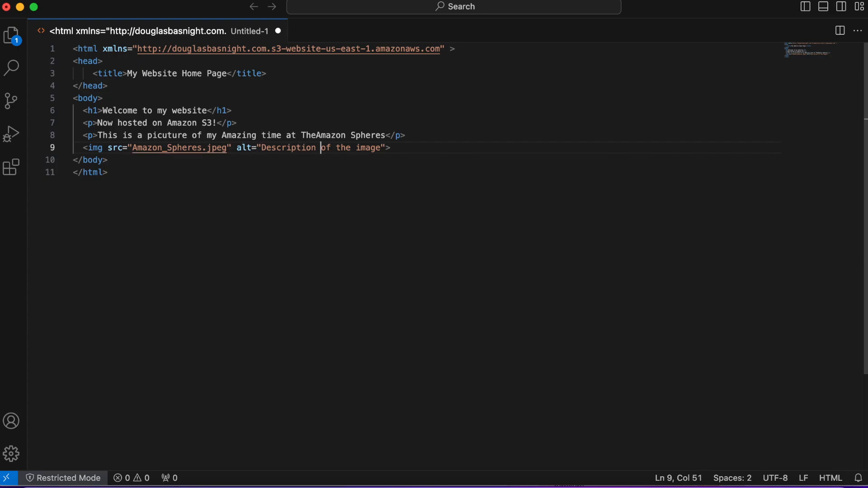
Replace the img tag's placeholder alt text with "Amazon Spheres".
key("Right")
key("Right")
key("Right")
key("Right")
key("BackSpace")
key("BackSpace")
key("BackSpace")
key("BackSpace")
key("BackSpace")
key("BackSpace")
key("BackSpace")
key("BackSpace")
key("BackSpace")
key("BackSpace")
key("BackSpace")
key("BackSpace")
key("BackSpace")
key("BackSpace")
key("BackSpace")
key("BackSpace")
key("BackSpace")
key("BackSpace")
key("BackSpace")
key("BackSpace")
key("BackSpace")
key("BackSpace")
key("BackSpace")
key("BackSpace")
type("Amazon ")
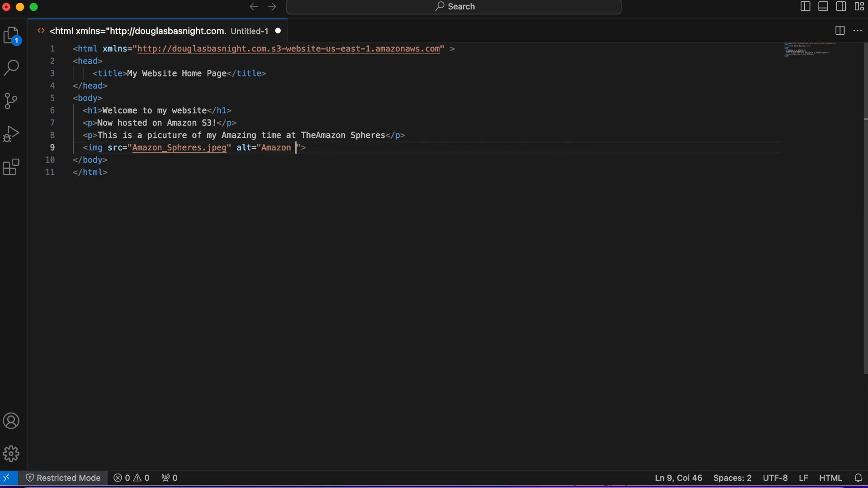
type("Spheres")
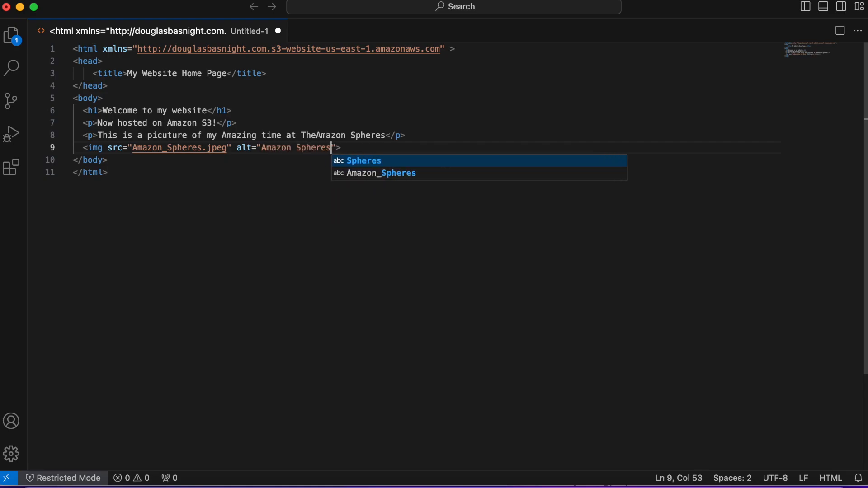
key("Down")
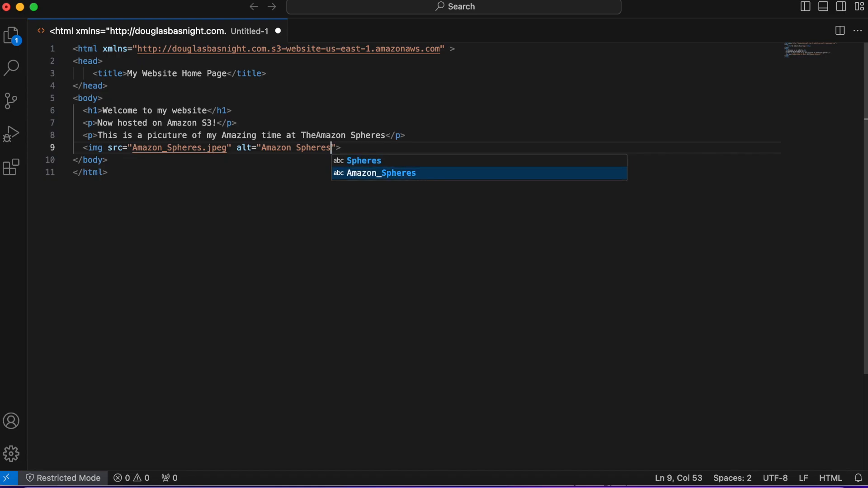
left_click(369, 150)
Insert the missing space between "The" and "Amazon" in the paragraph above the img tag.
left_click(350, 136)
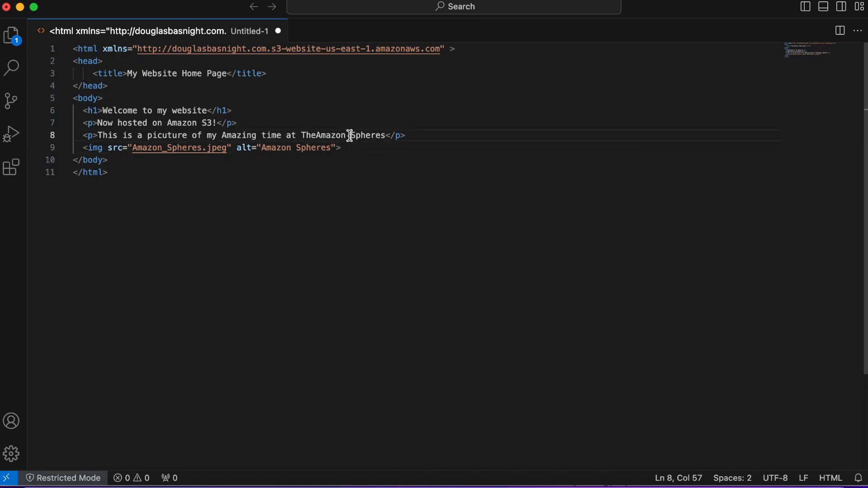
key("Left")
key("Left")
Save the HTML document to the Desktop as index.html.
left_click(74, 0)
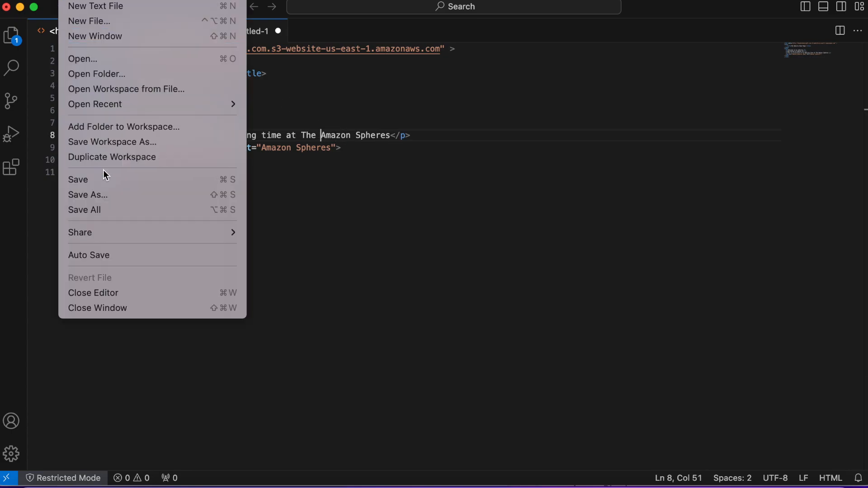
left_click(106, 180)
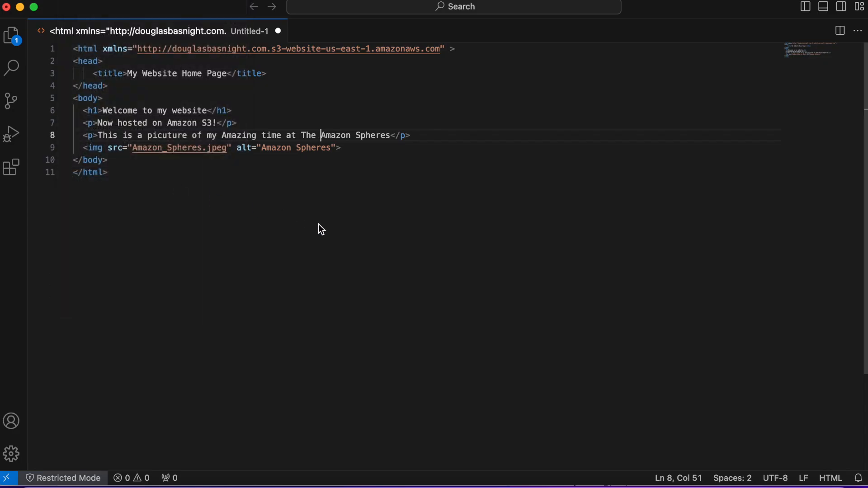
type("inde")
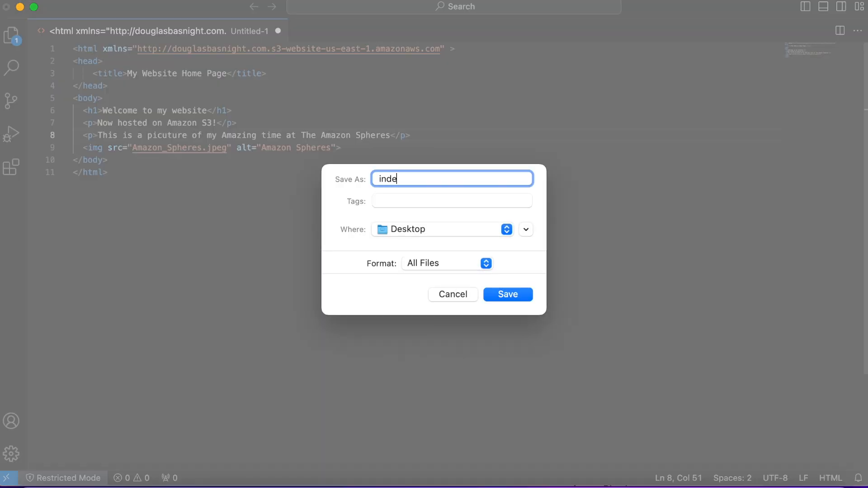
type("x.htm")
left_click(500, 295)
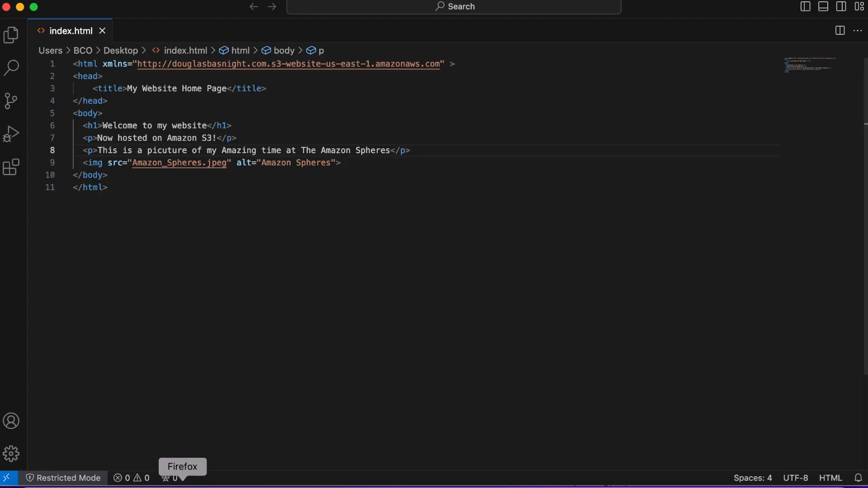
Switch to the S3 console in Firefox and start an object upload for the root domain bucket.
left_click(182, 481)
left_click(280, 370)
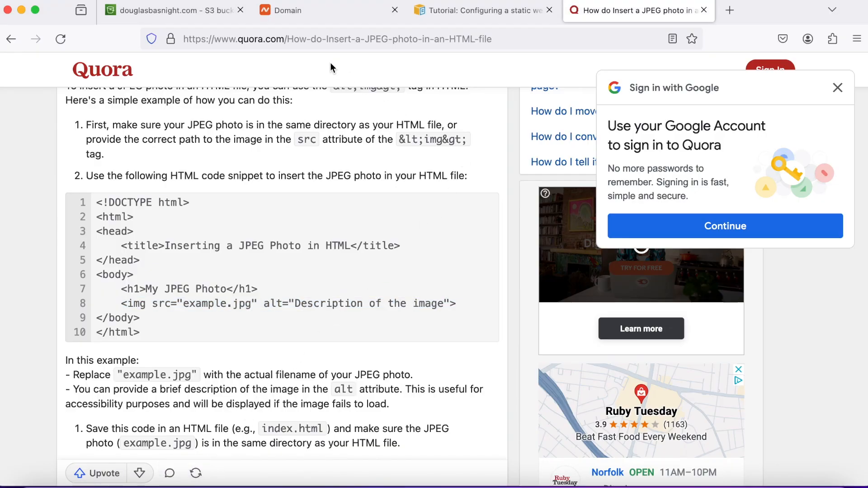
left_click(195, 6)
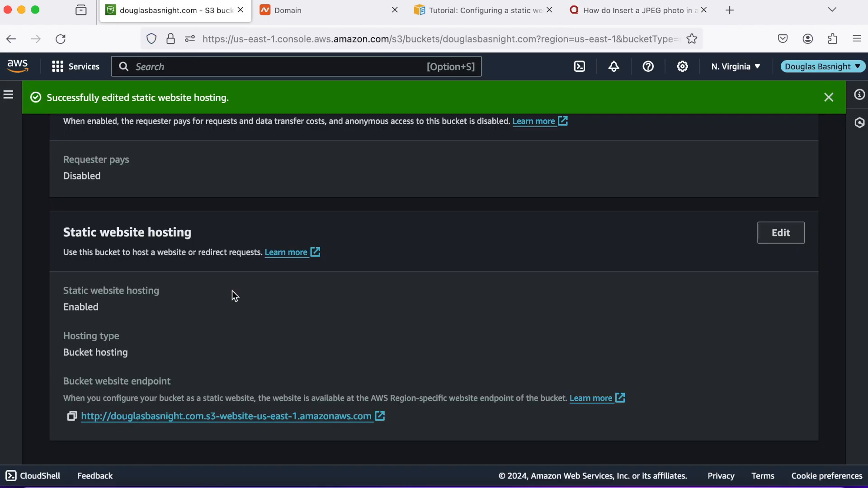
scroll(232, 291, "up", 20)
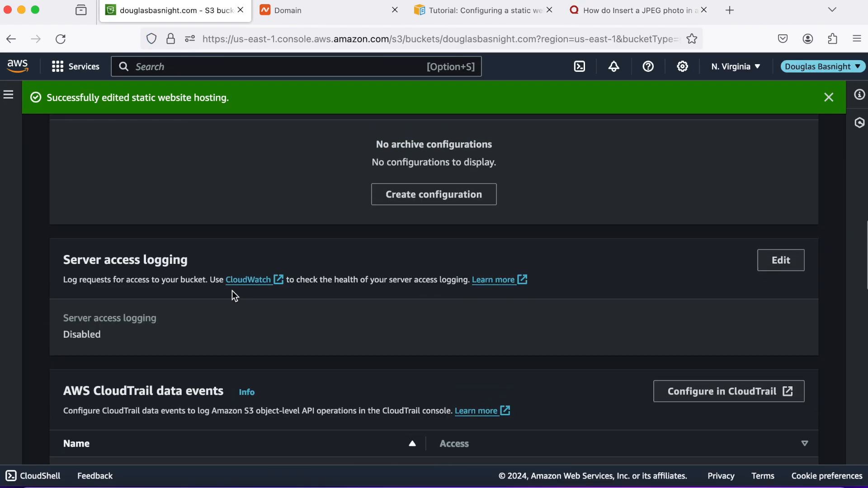
left_click(81, 216)
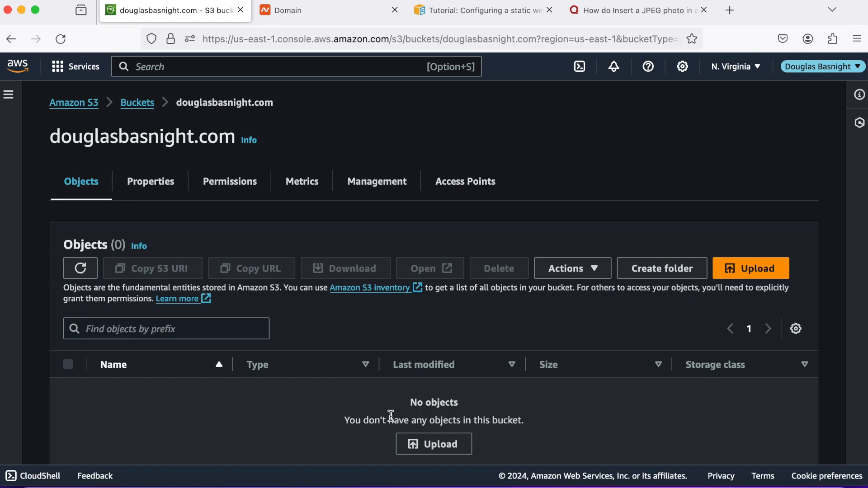
left_click(456, 451)
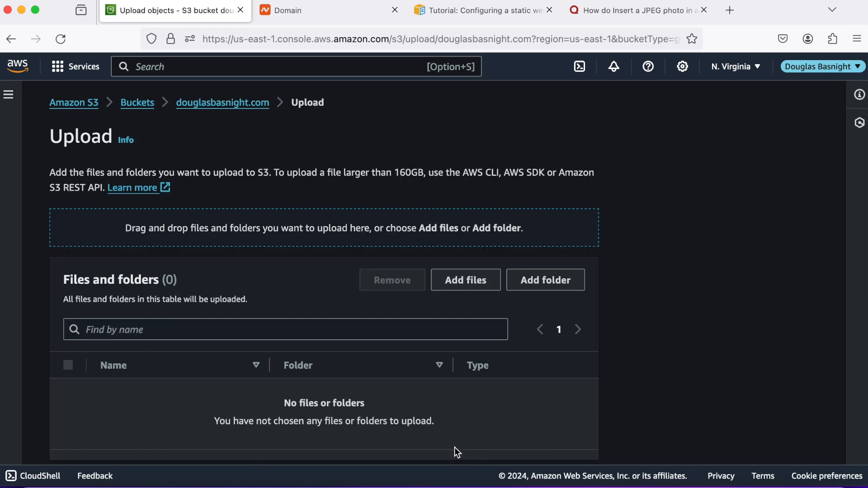
Upload index.html from the Desktop to the bucket and return to its object list.
left_click(462, 284)
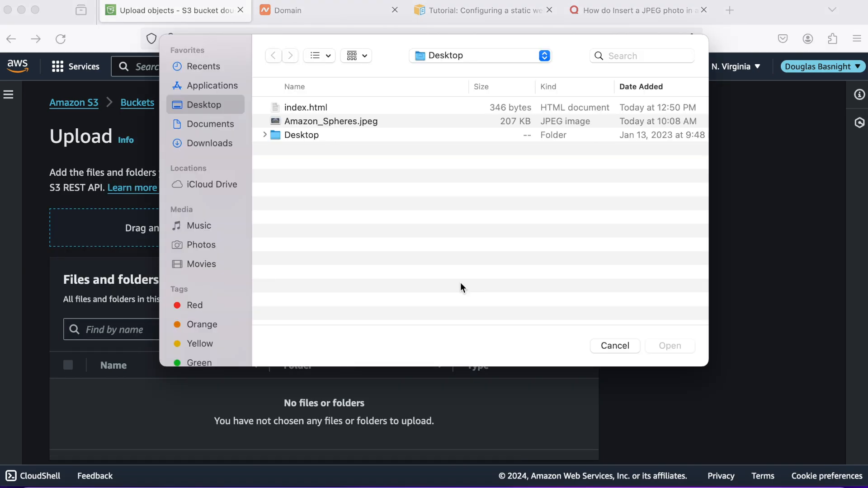
left_click(338, 107)
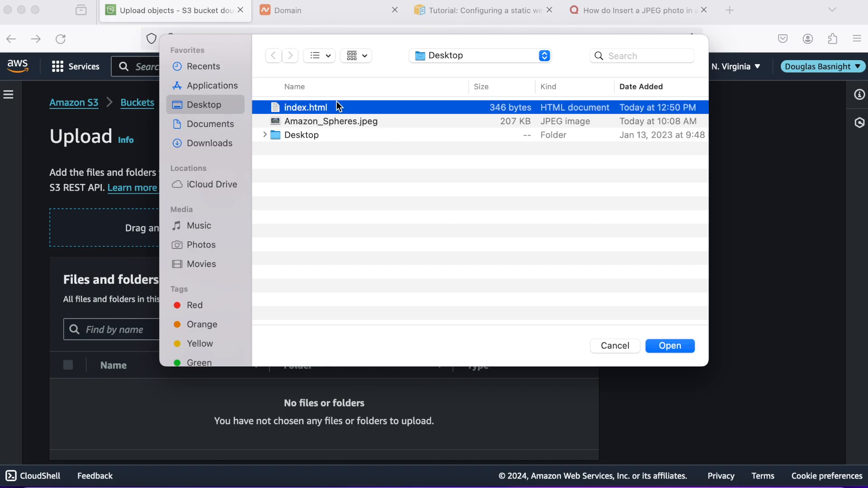
left_click(660, 346)
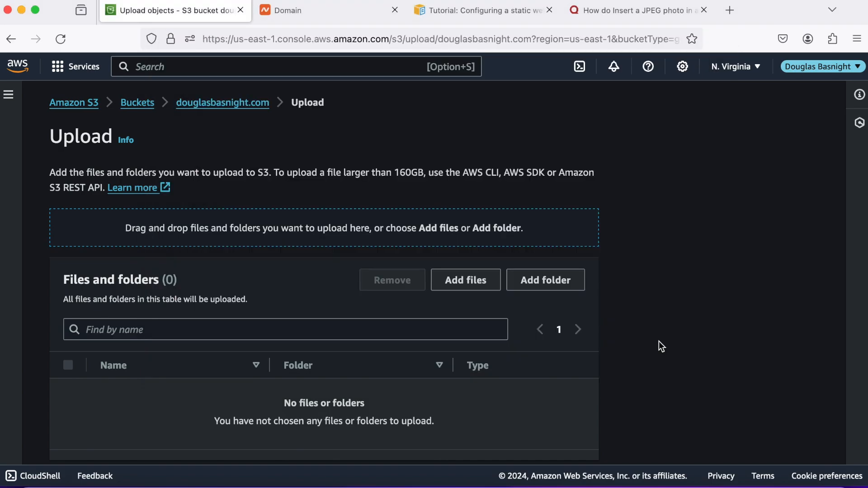
scroll(543, 320, "down", 1)
scroll(542, 320, "down", 5)
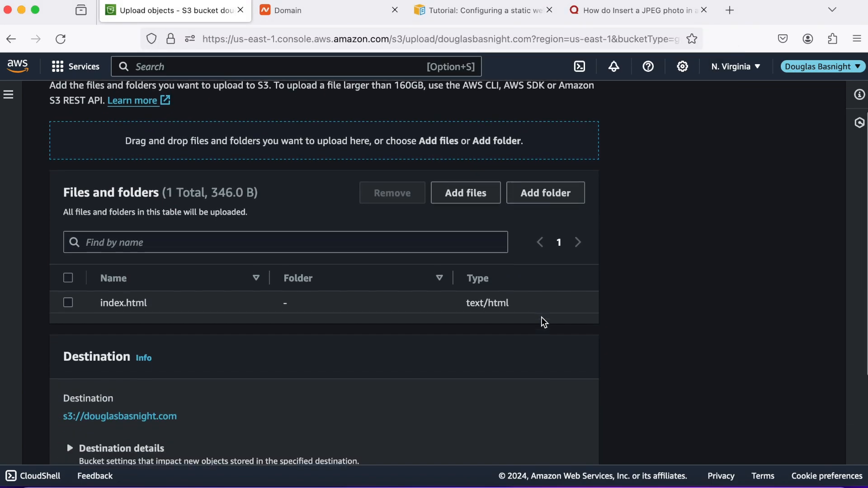
left_click(558, 444)
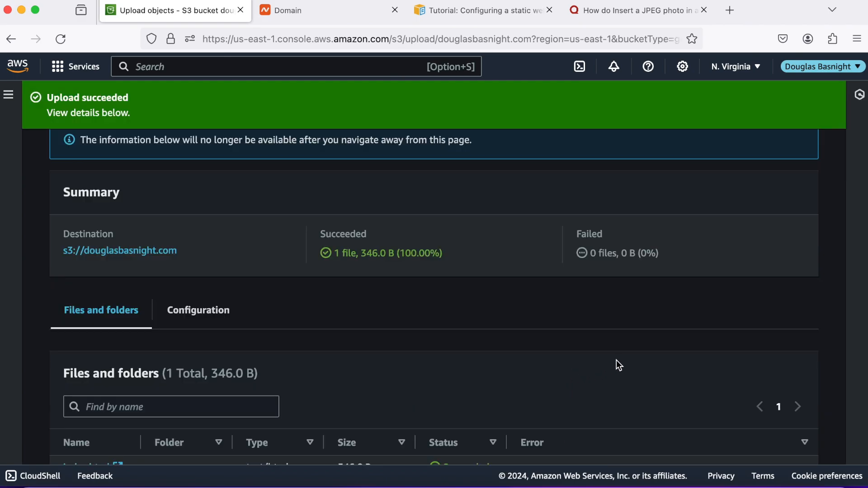
scroll(617, 360, "up", 2)
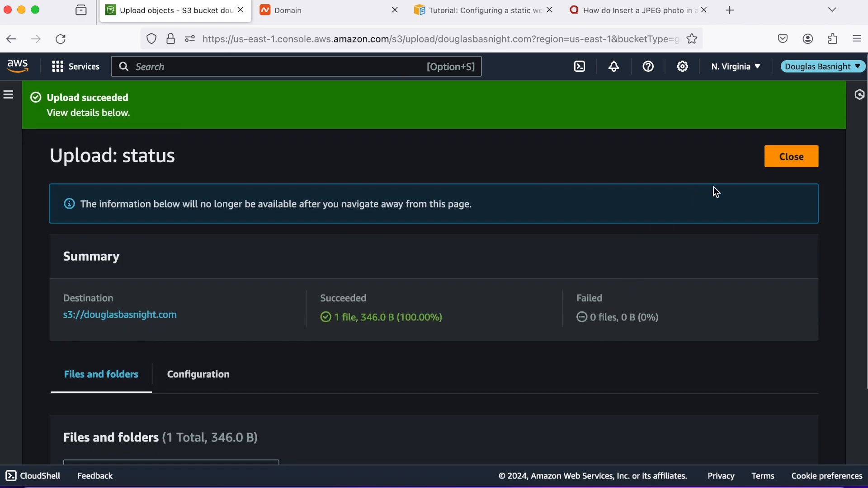
left_click(794, 159)
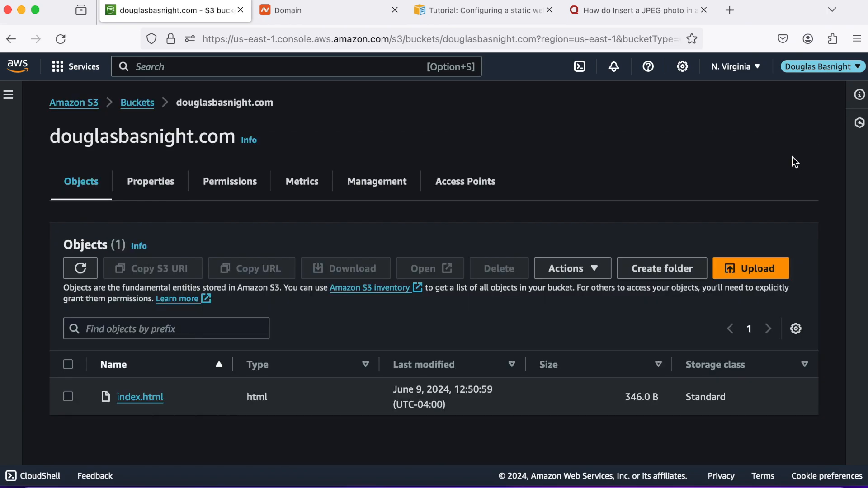
left_click(146, 108)
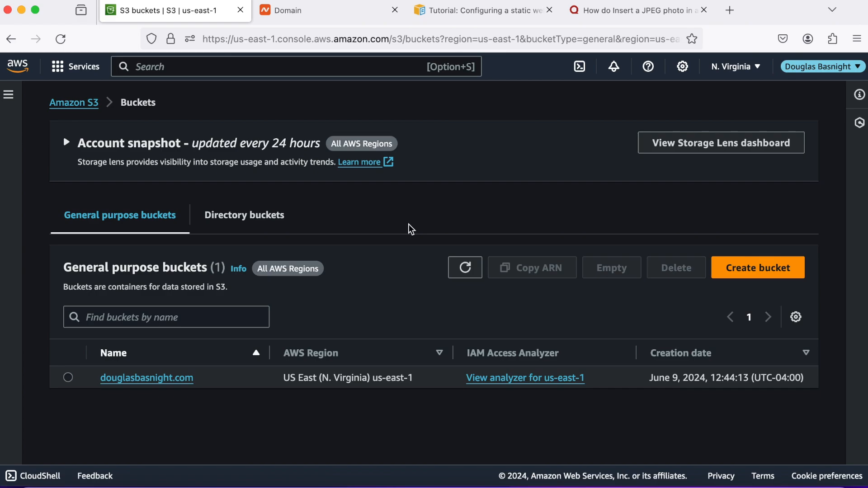
left_click(752, 276)
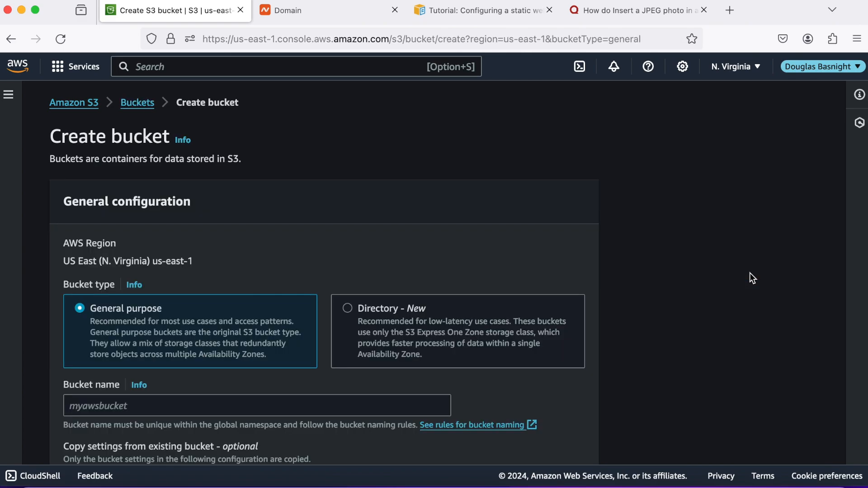
scroll(324, 268, "down", 3)
left_click(296, 316)
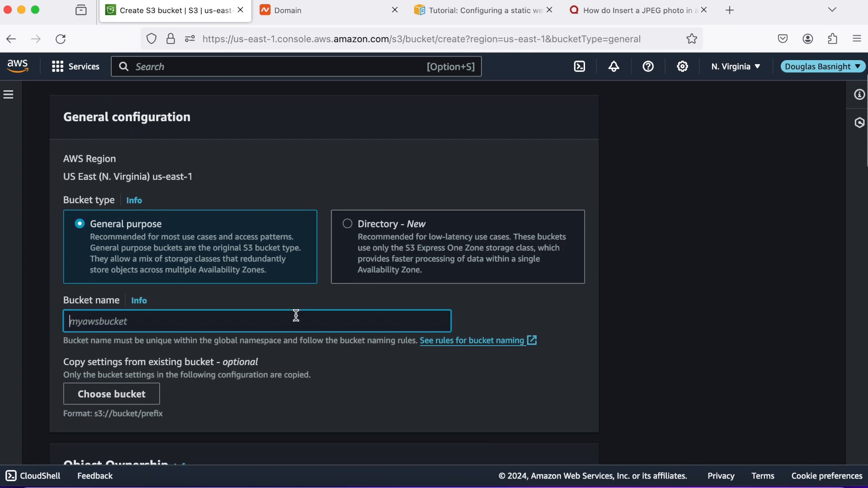
type("www.dou")
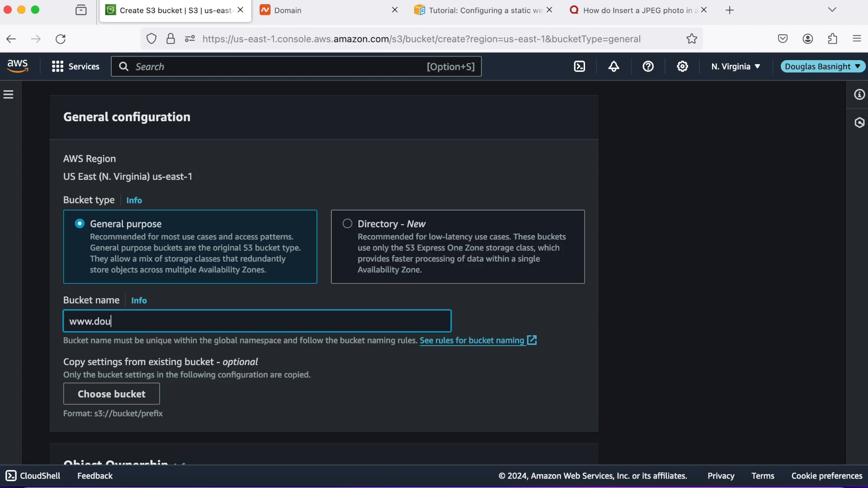
type("glasbasnight.com")
left_click(416, 391)
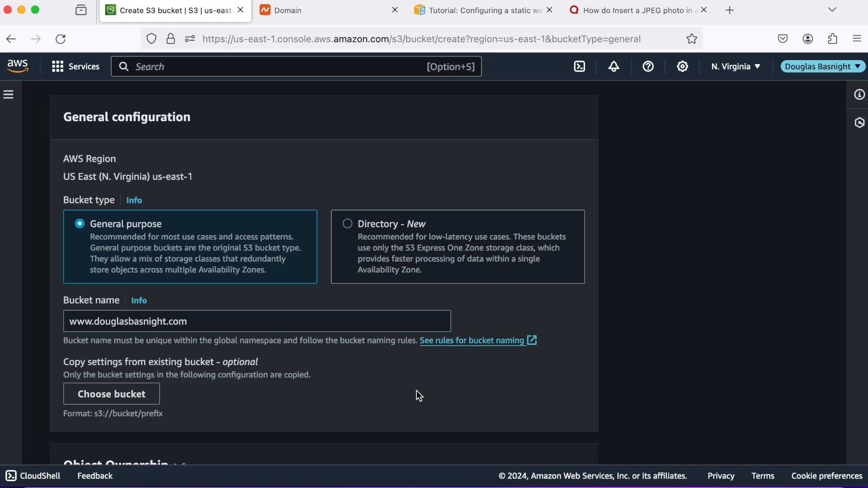
scroll(416, 390, "down", 4)
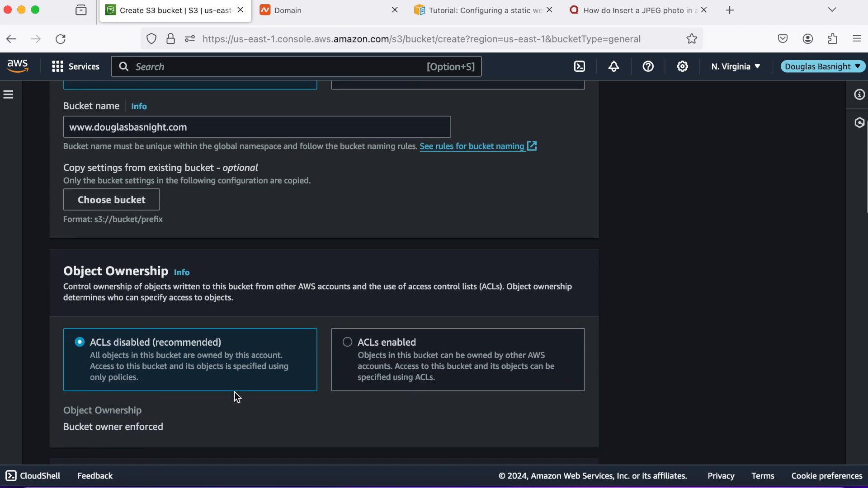
scroll(235, 392, "down", 5)
scroll(235, 393, "down", 12)
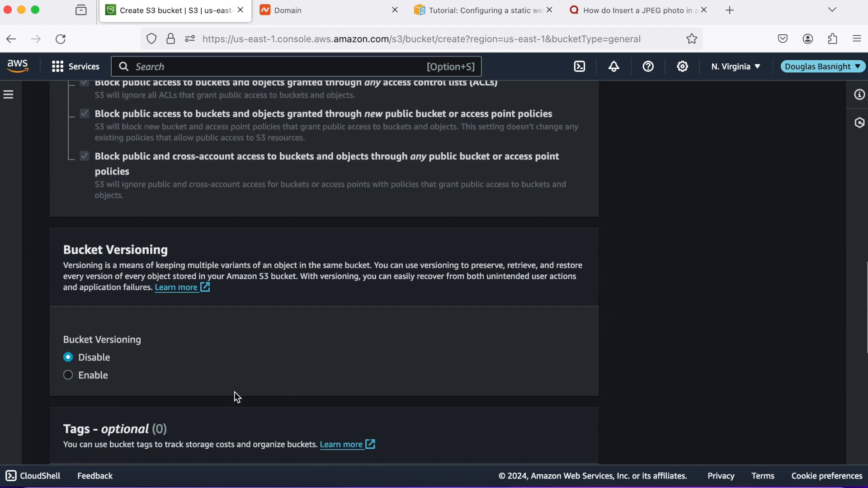
scroll(321, 377, "down", 7)
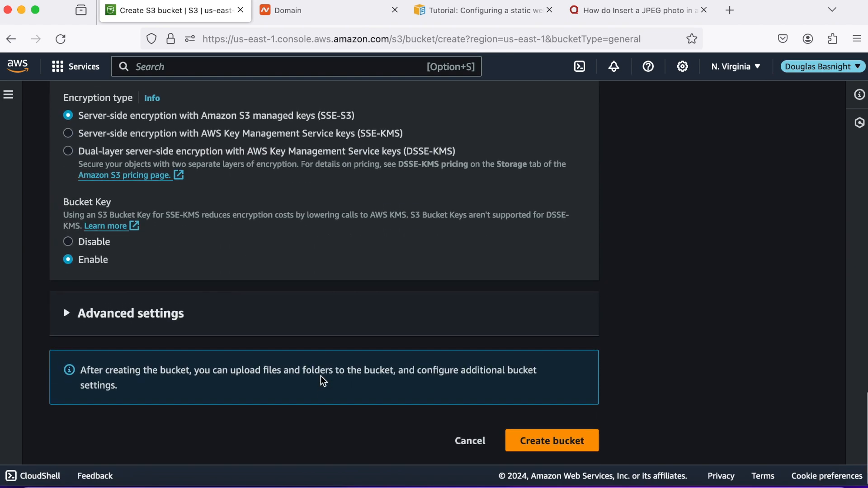
left_click(551, 438)
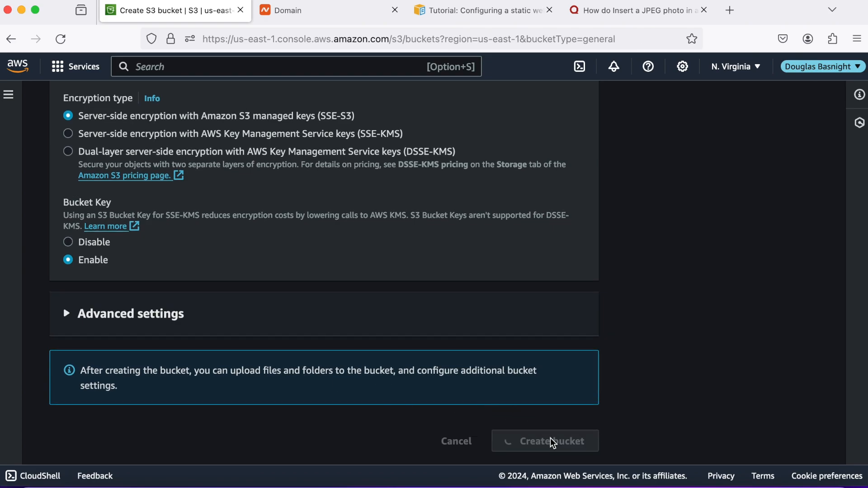
Open the www bucket's static website hosting settings for editing.
scroll(412, 338, "down", 1)
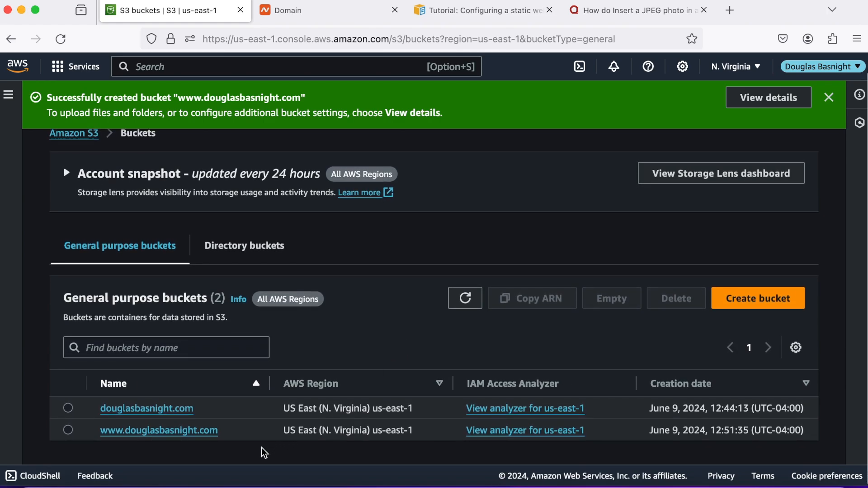
left_click(182, 432)
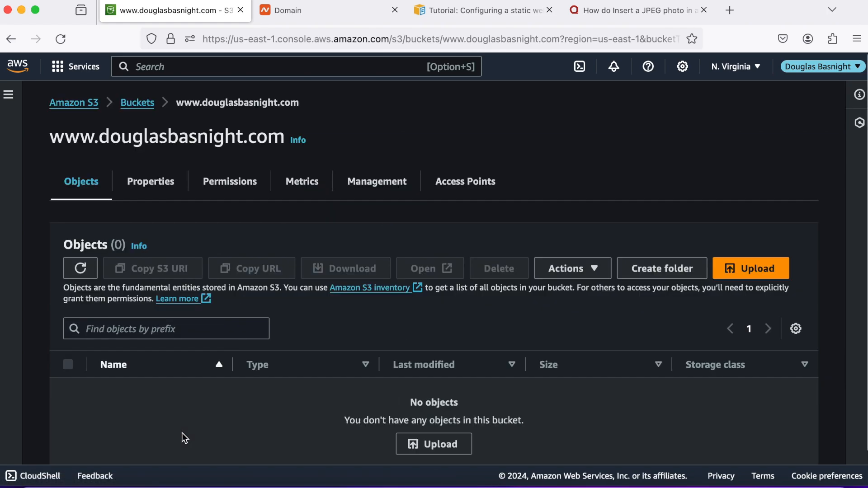
scroll(286, 393, "down", 2)
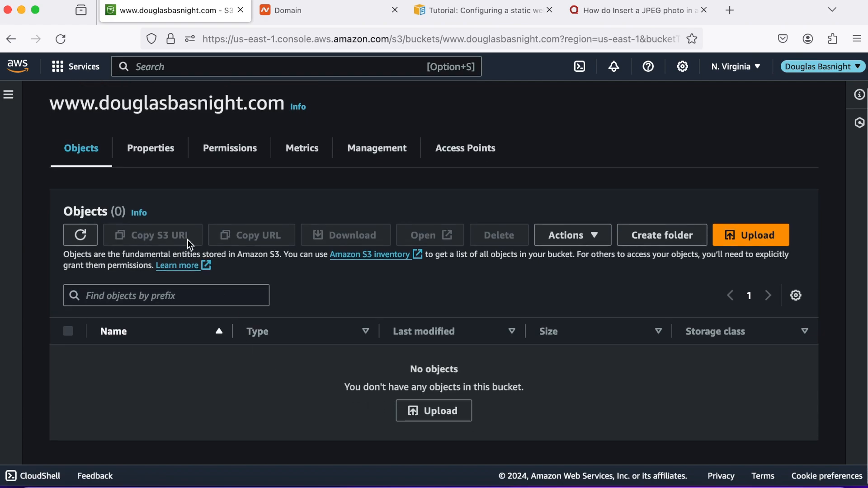
left_click(166, 156)
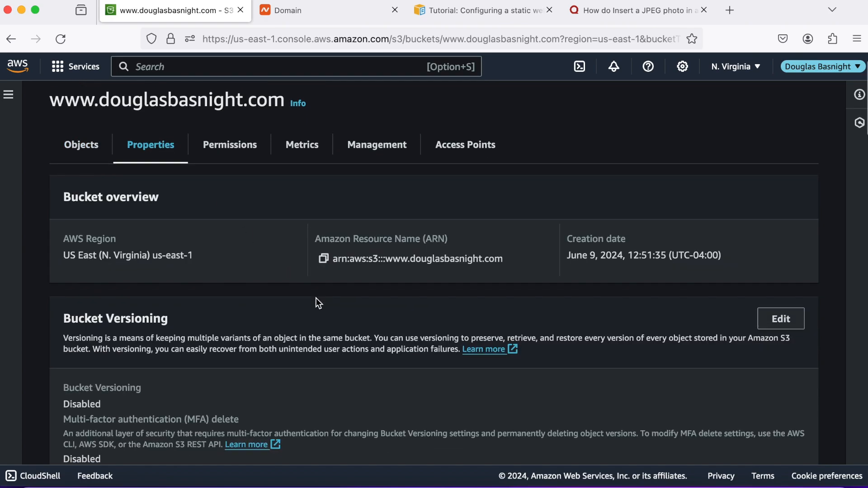
scroll(316, 297, "down", 3)
scroll(316, 297, "down", 6)
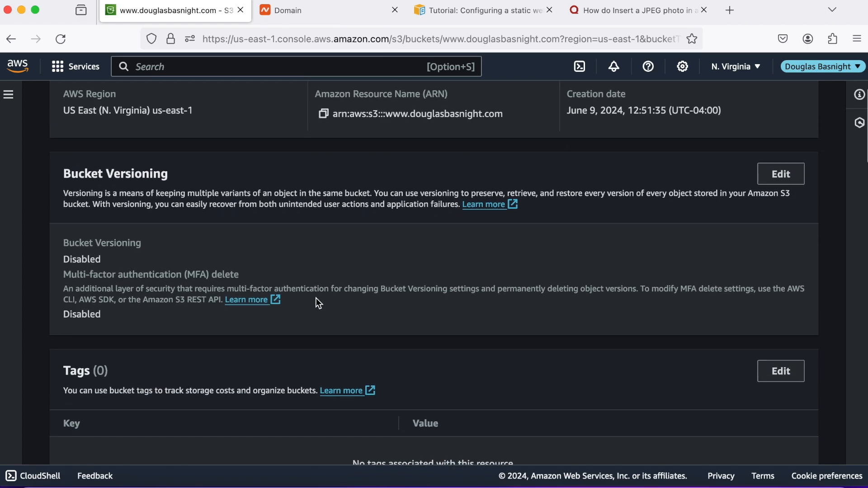
scroll(316, 300, "down", 15)
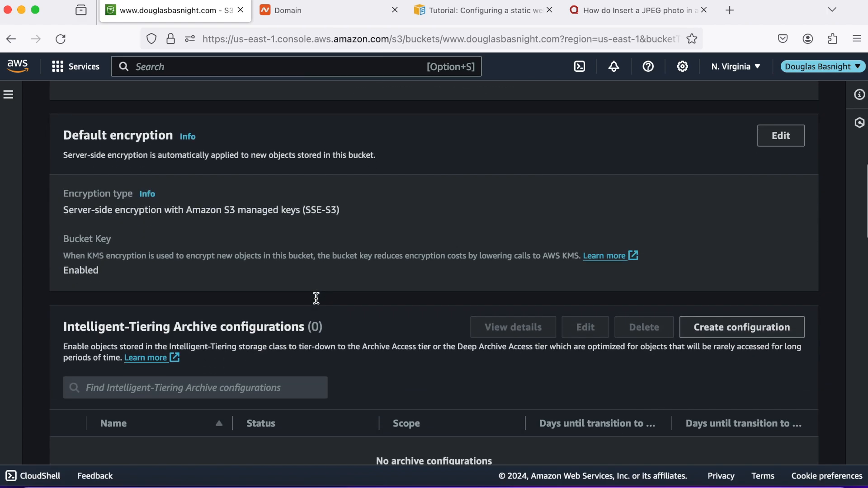
scroll(316, 300, "down", 20)
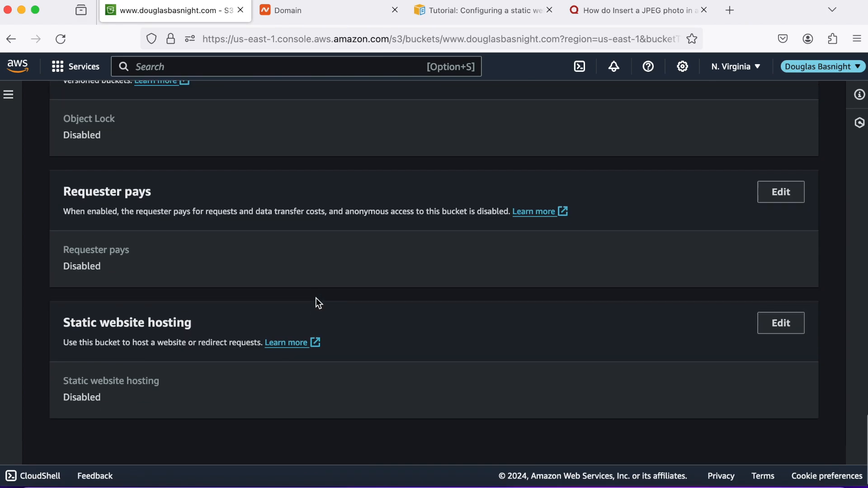
left_click(781, 345)
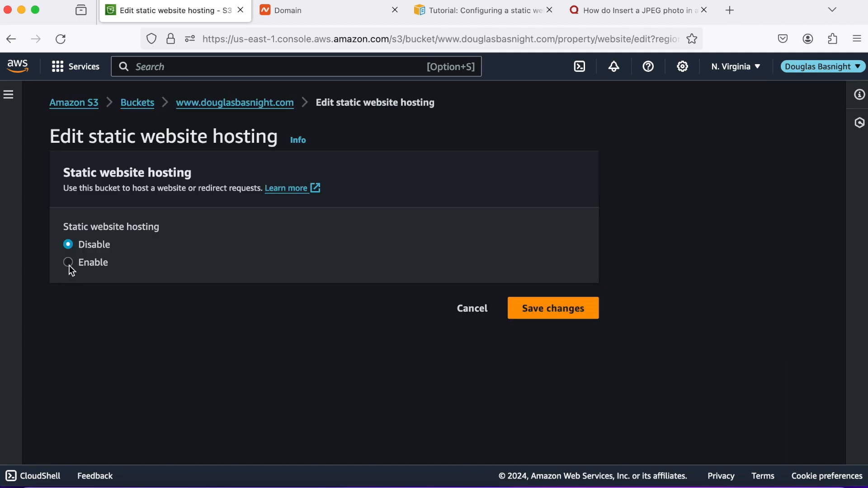
Enable static website hosting on the www bucket as a redirect to the root domain over https, and save the changes.
left_click(68, 263)
scroll(190, 281, "down", 3)
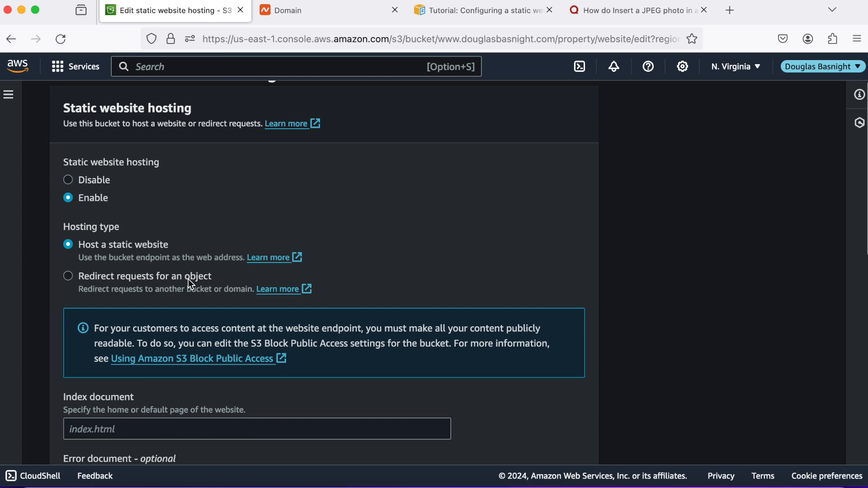
left_click(68, 278)
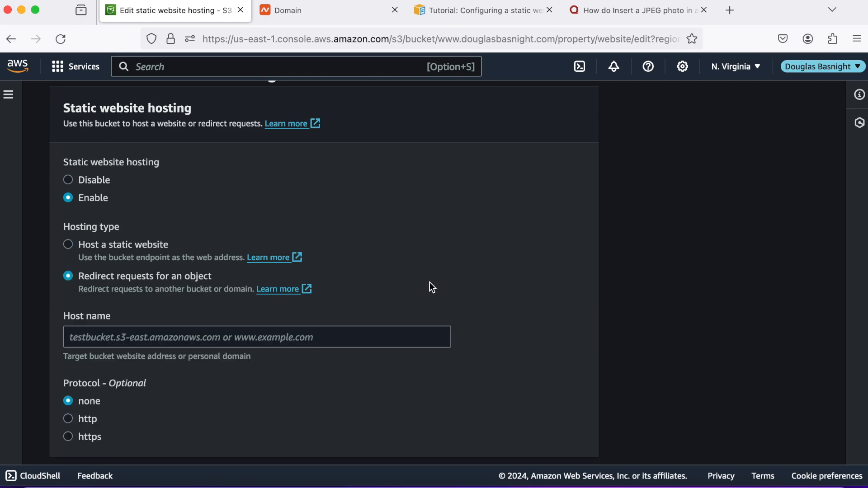
scroll(430, 282, "down", 2)
left_click(341, 302)
type("d")
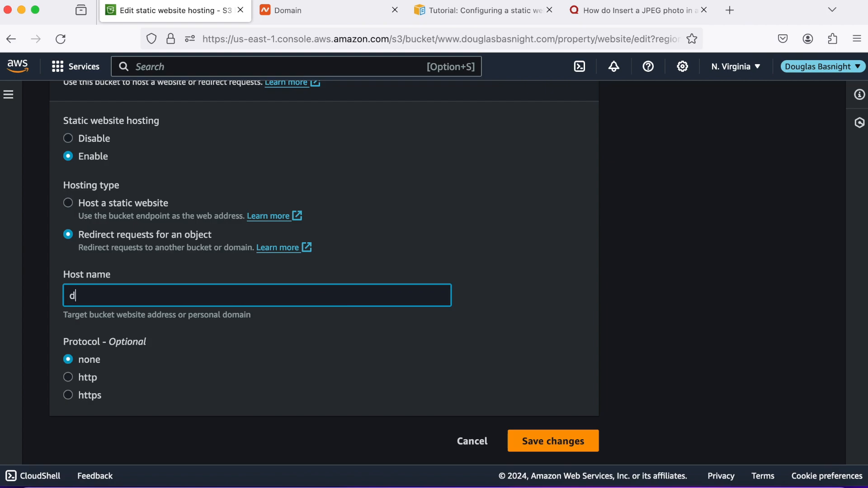
type("ouglasbasnight.com")
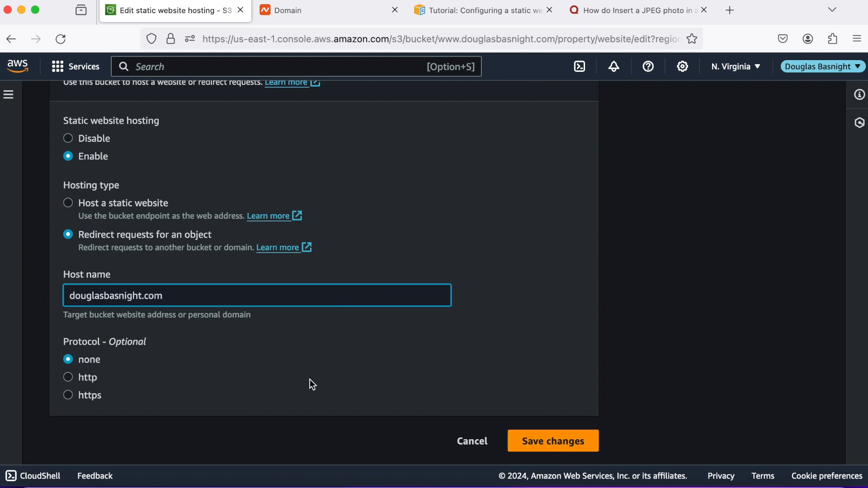
left_click(69, 397)
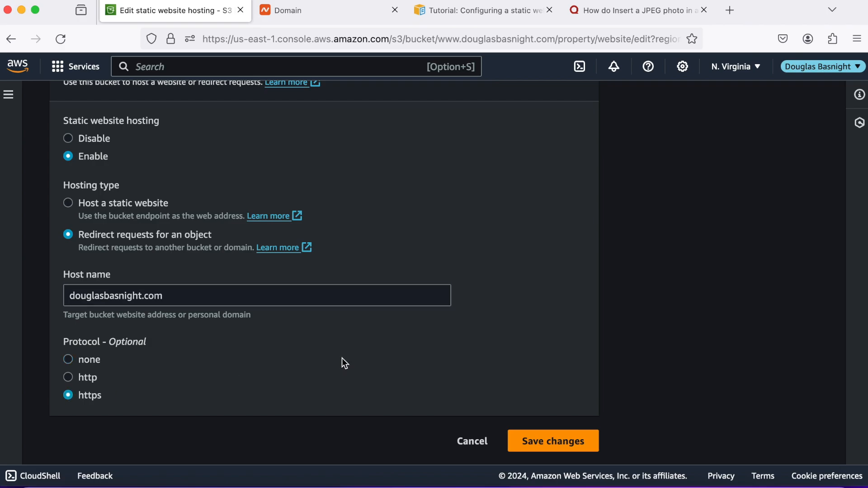
left_click(553, 439)
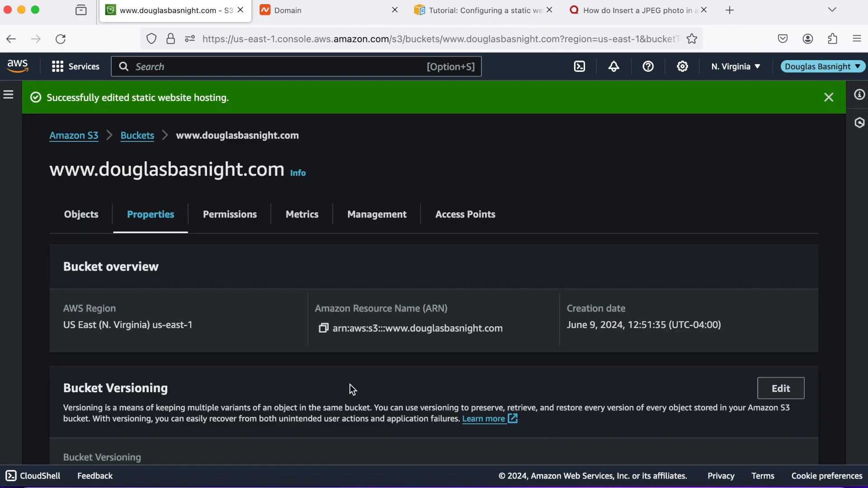
scroll(265, 371, "down", 3)
scroll(264, 371, "up", 3)
Switch to CloudFront and start a new distribution with the root domain's S3 bucket as the origin domain.
left_click(12, 72)
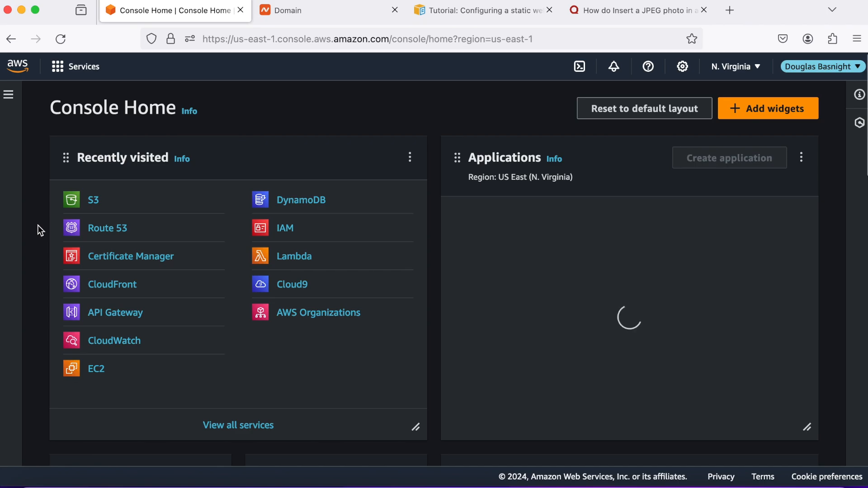
left_click(110, 287)
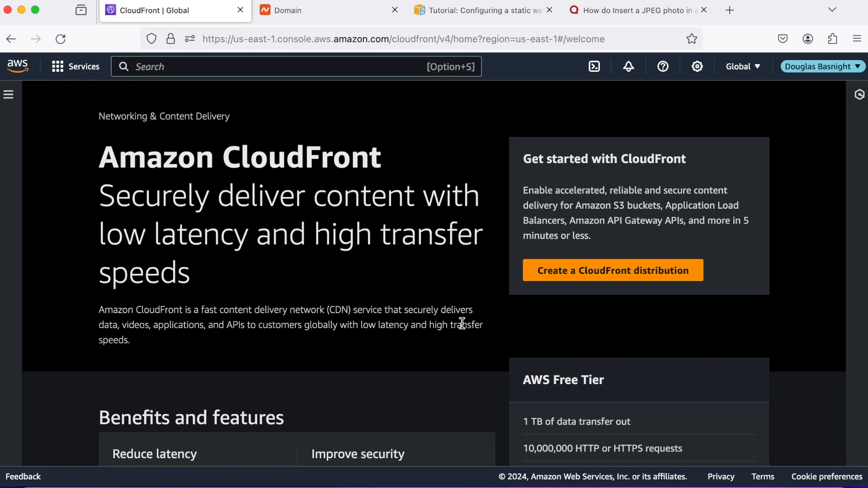
left_click(602, 275)
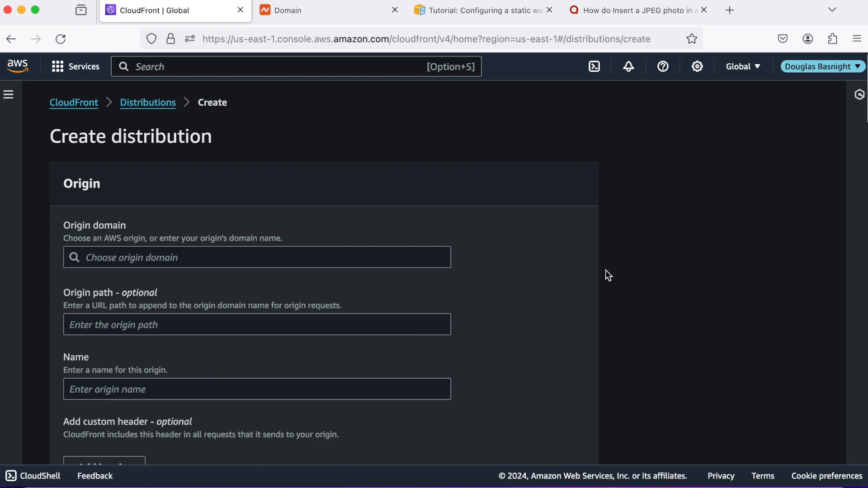
left_click(342, 264)
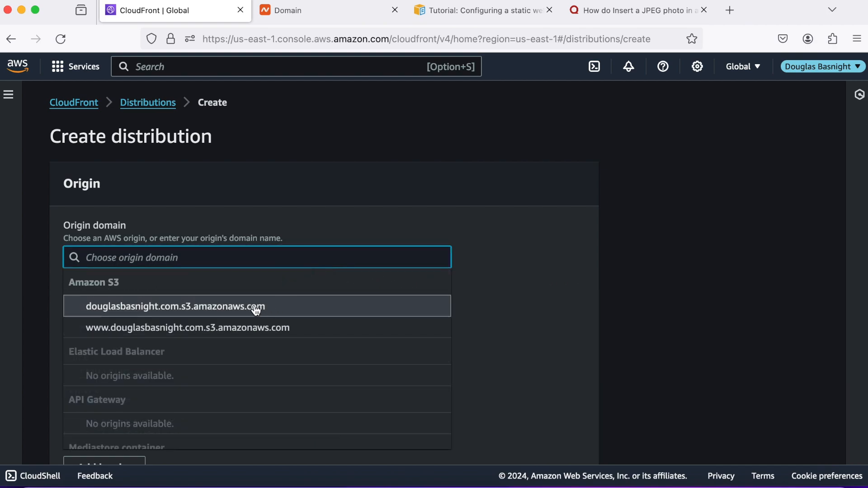
left_click(241, 306)
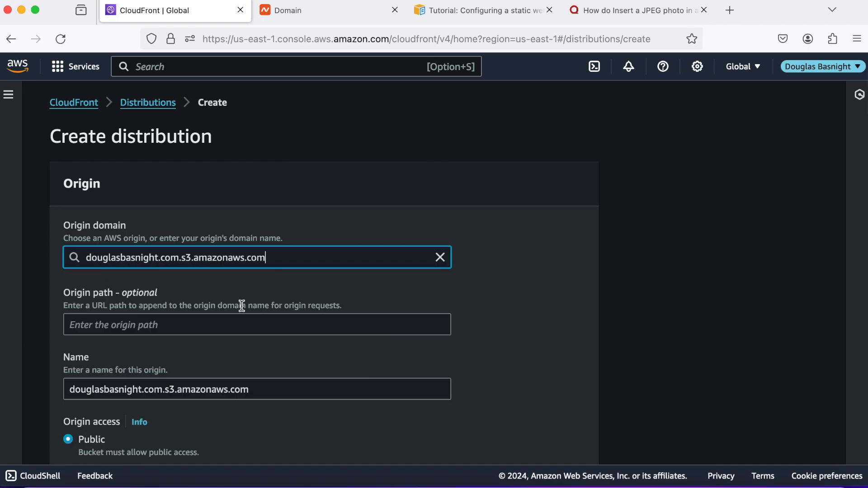
Set origin access to Origin access control settings and create a new OAC with the default name and Sign requests behavior.
scroll(493, 324, "down", 2)
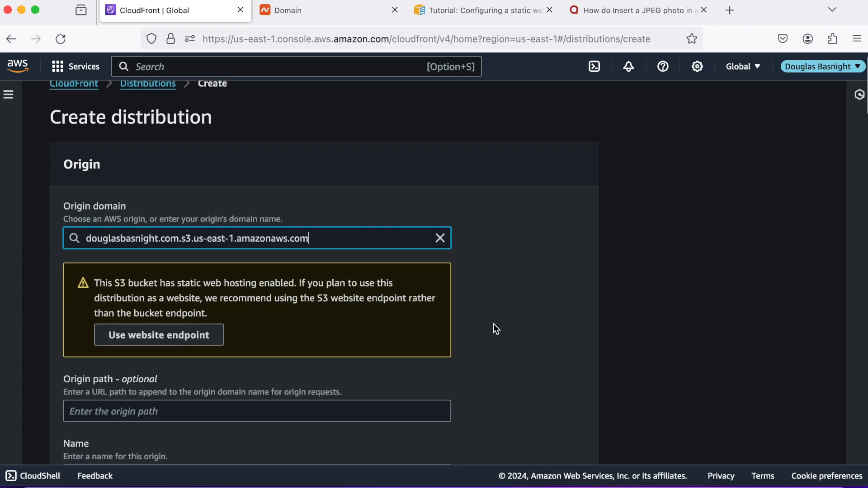
scroll(496, 329, "down", 3)
scroll(497, 309, "down", 5)
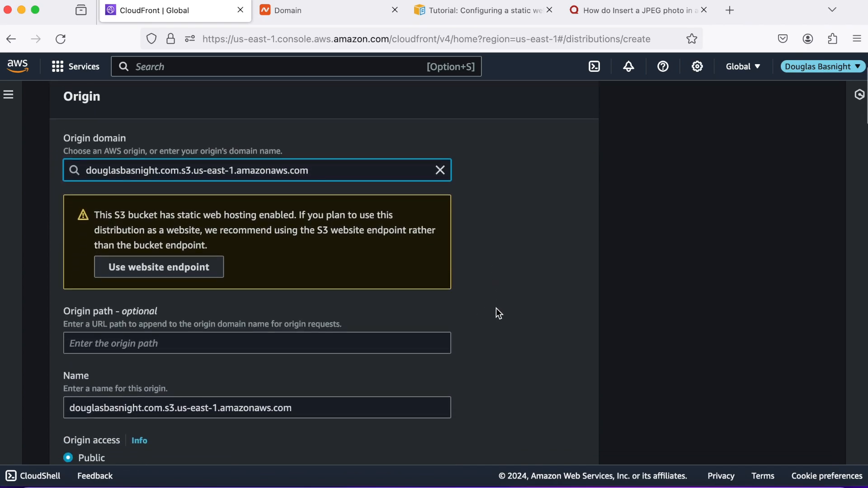
scroll(499, 314, "down", 2)
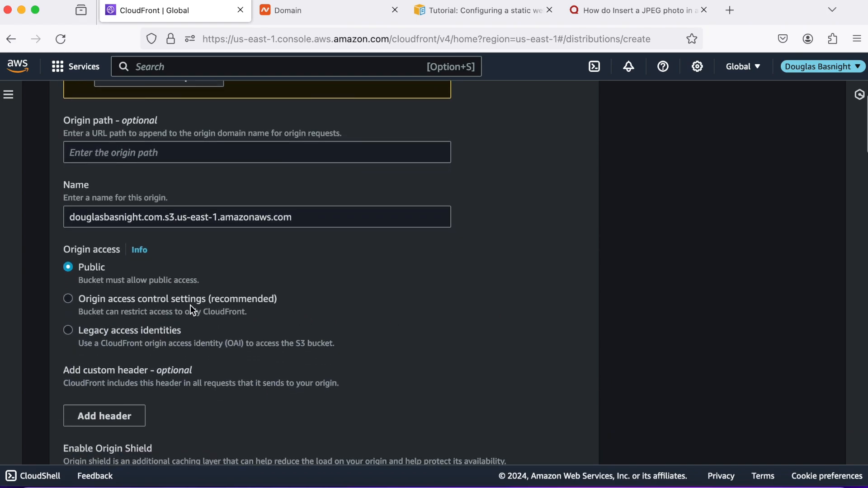
left_click(69, 299)
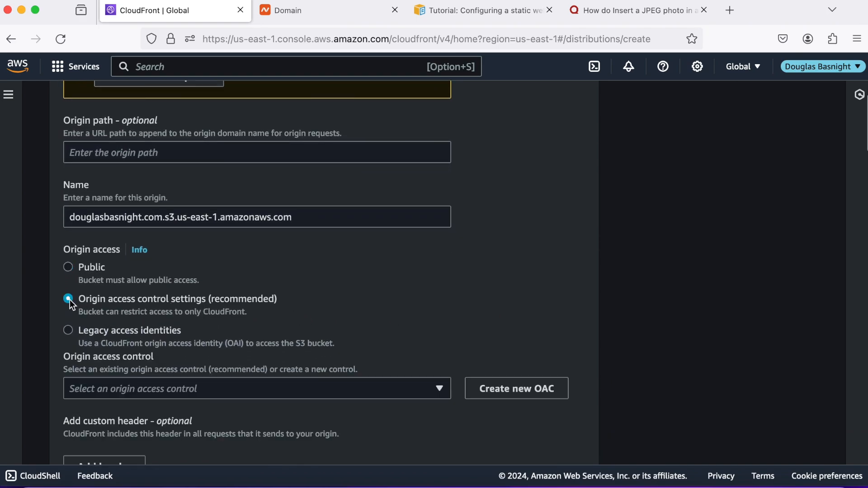
scroll(453, 300, "down", 2)
scroll(452, 301, "down", 1)
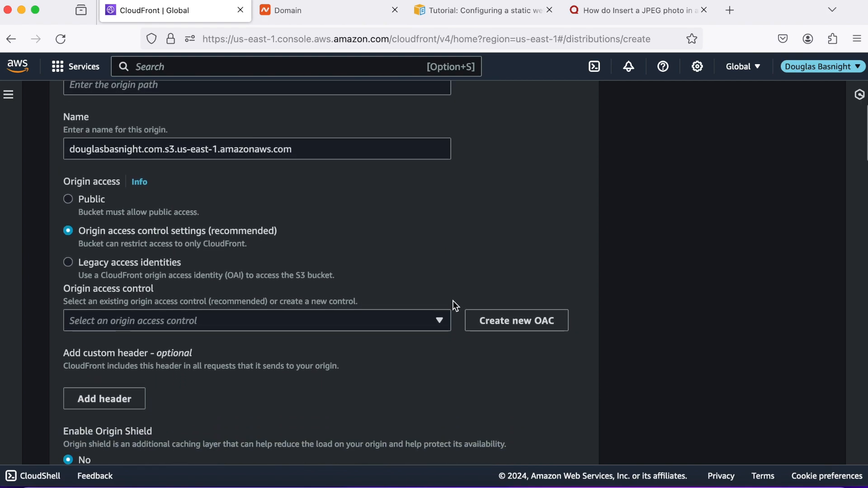
left_click(443, 319)
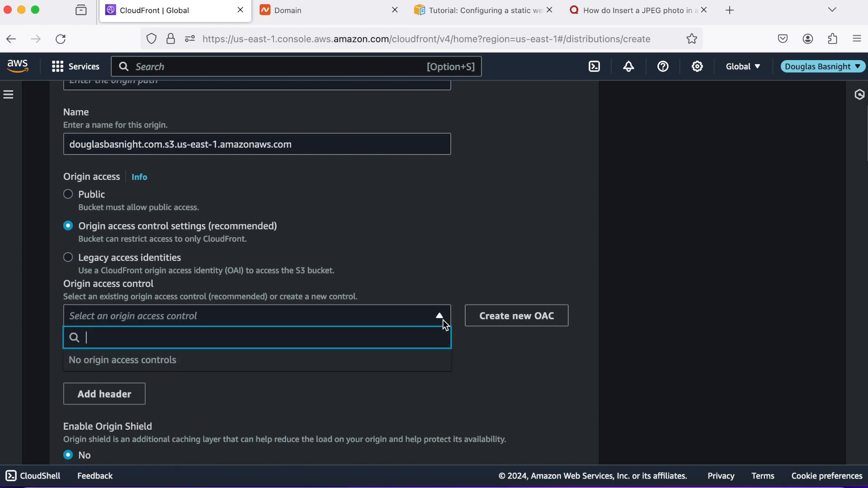
left_click(473, 349)
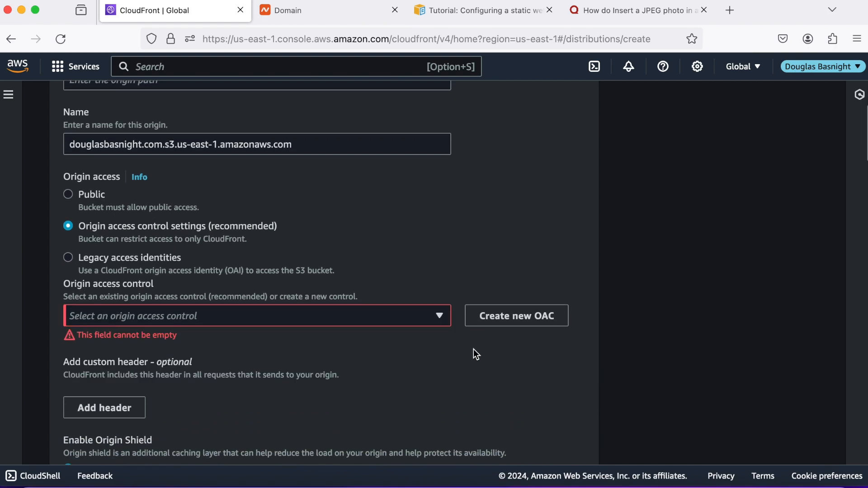
left_click(514, 316)
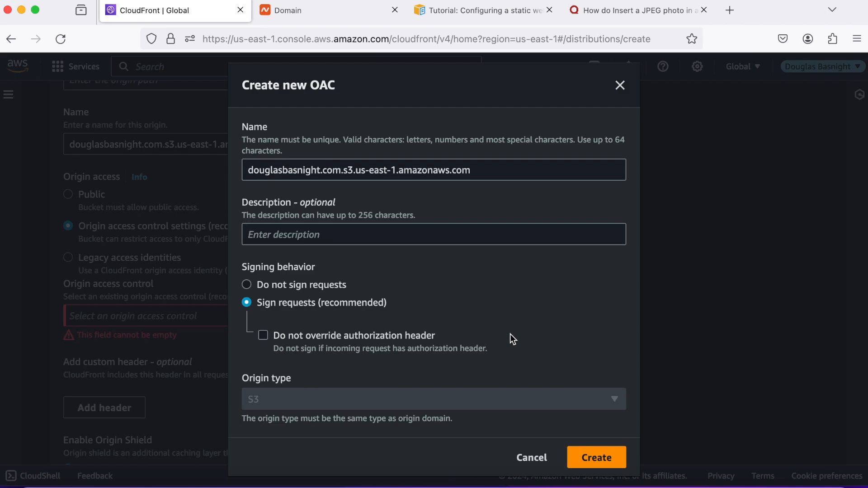
left_click(599, 457)
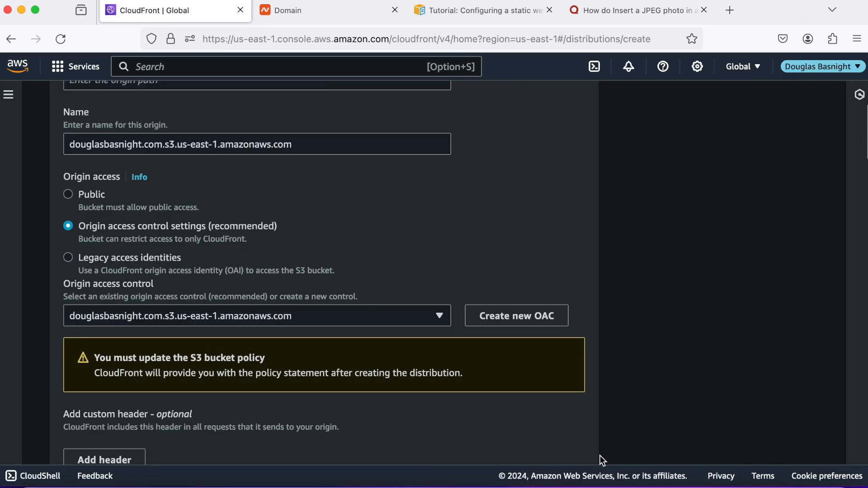
Set the default cache behavior's viewer protocol policy to Redirect HTTP to HTTPS.
scroll(518, 421, "down", 2)
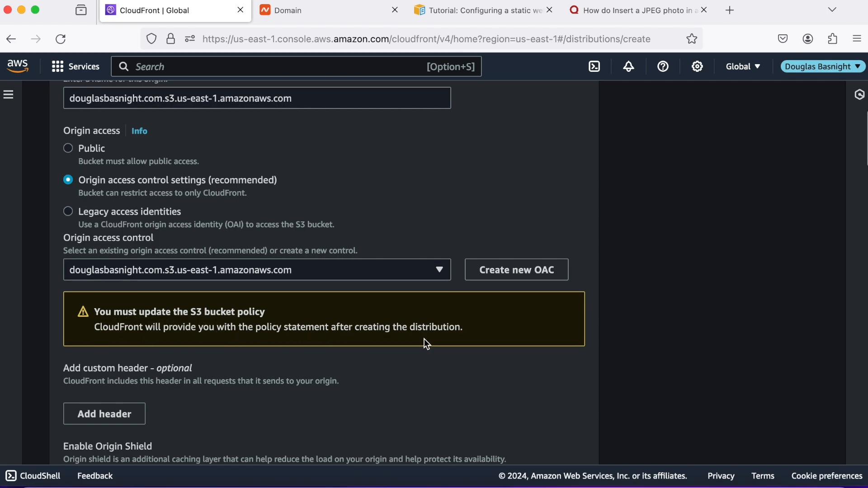
scroll(514, 376, "down", 2)
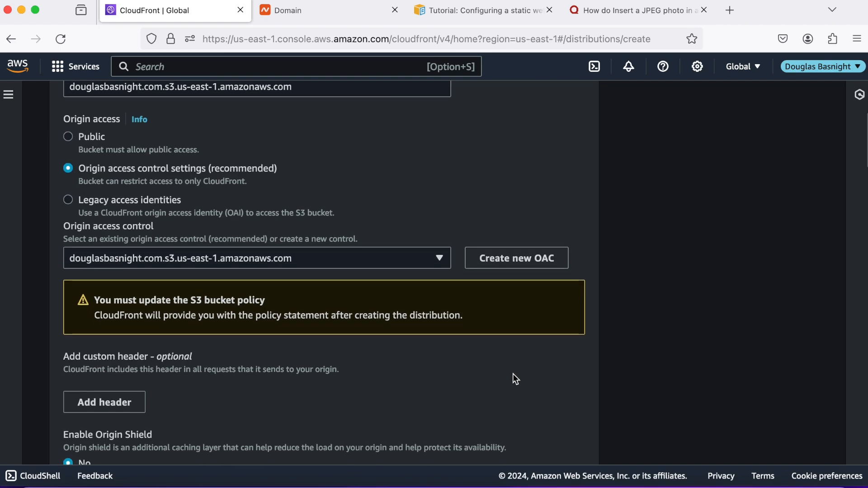
scroll(512, 379, "down", 3)
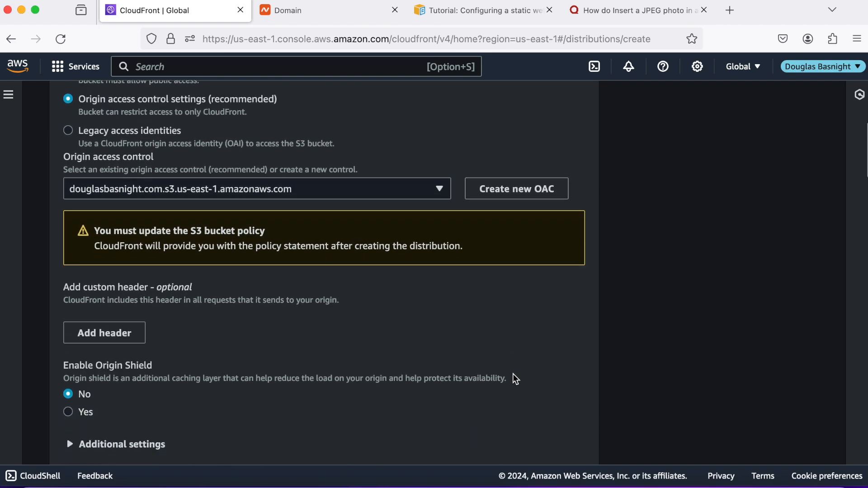
scroll(388, 377, "down", 2)
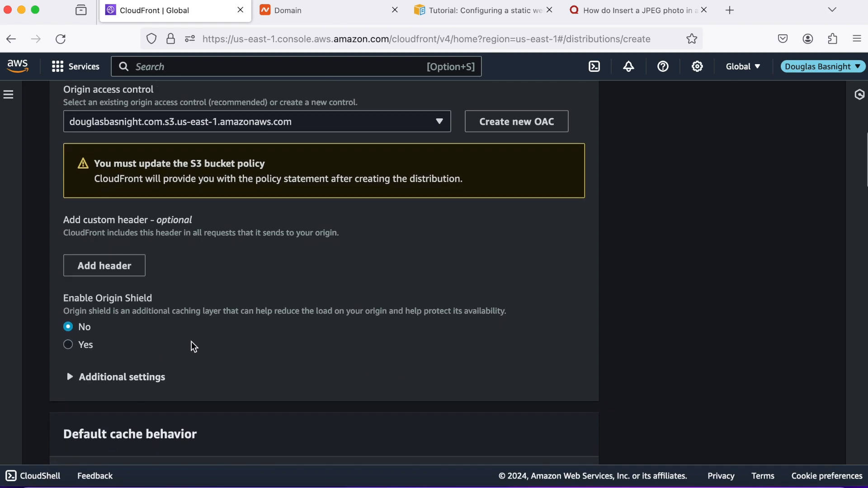
scroll(192, 342, "down", 5)
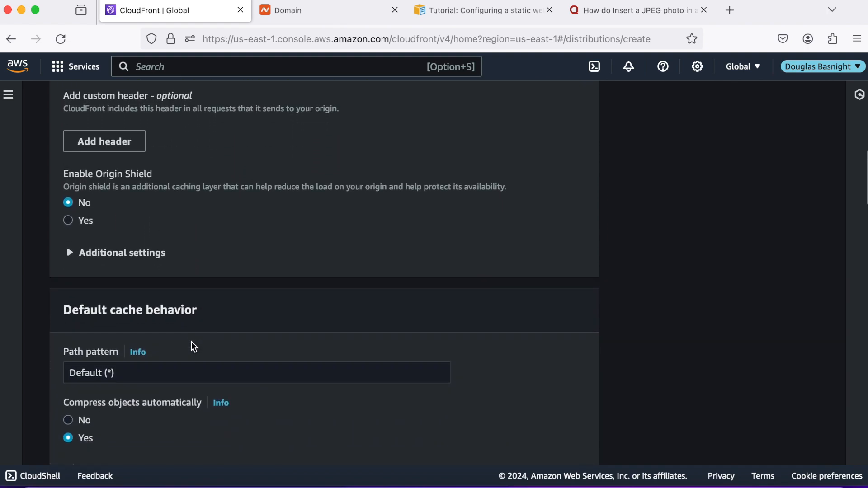
scroll(192, 342, "down", 2)
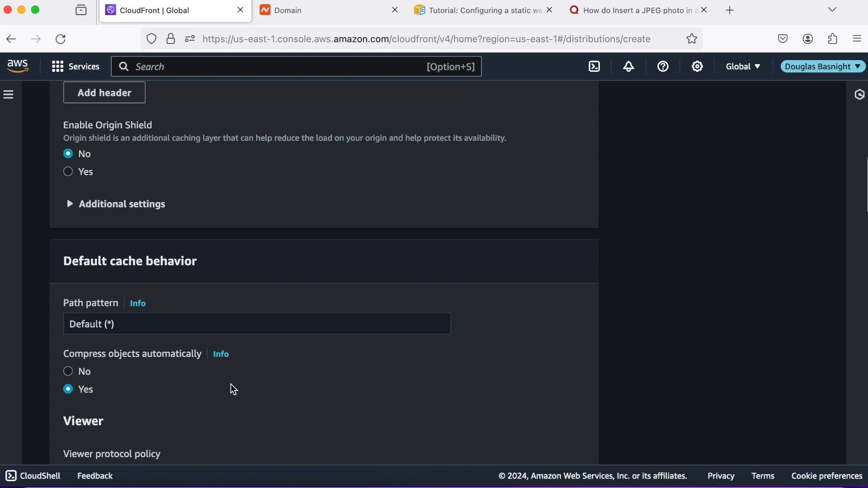
scroll(231, 384, "down", 5)
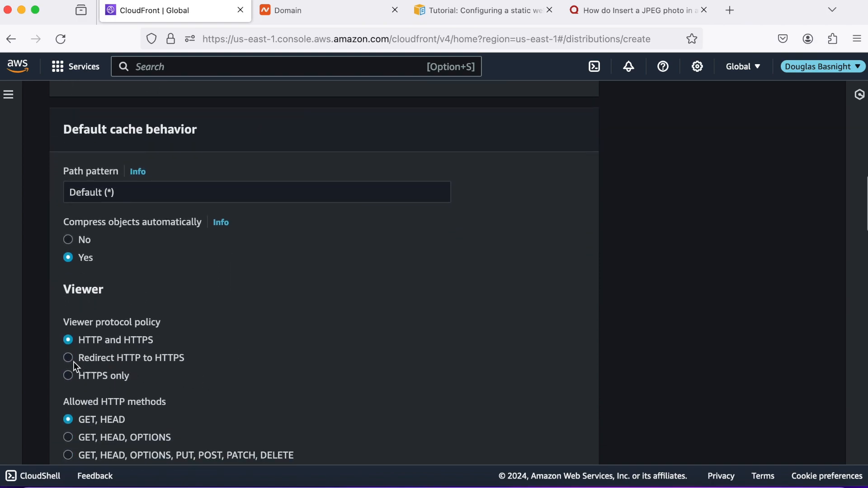
left_click(72, 361)
Choose not to enable Web Application Firewall (WAF) security protections for the distribution.
scroll(313, 361, "down", 2)
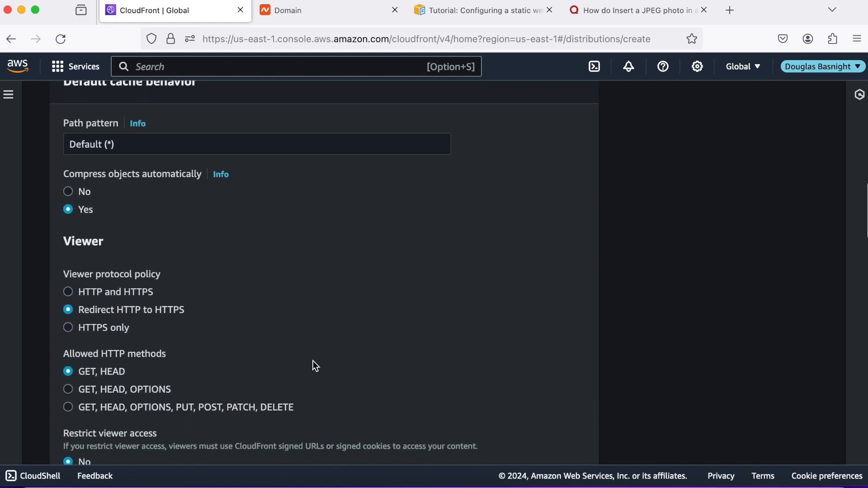
scroll(148, 375, "down", 6)
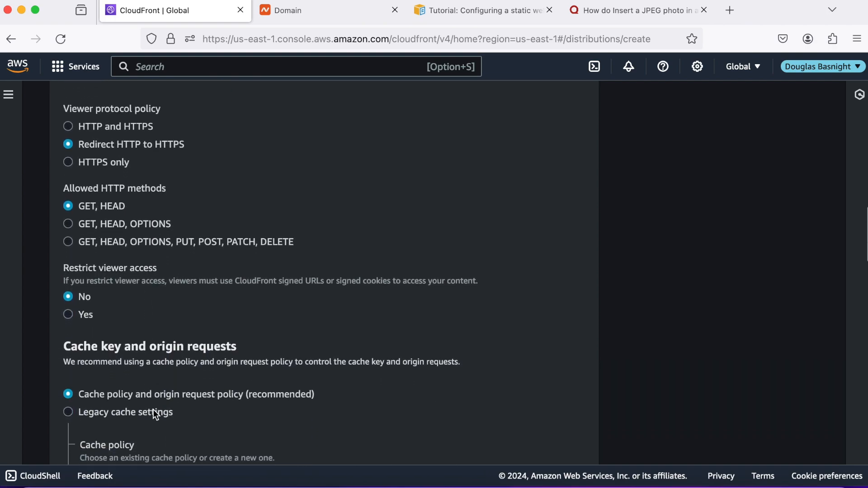
scroll(170, 409, "down", 8)
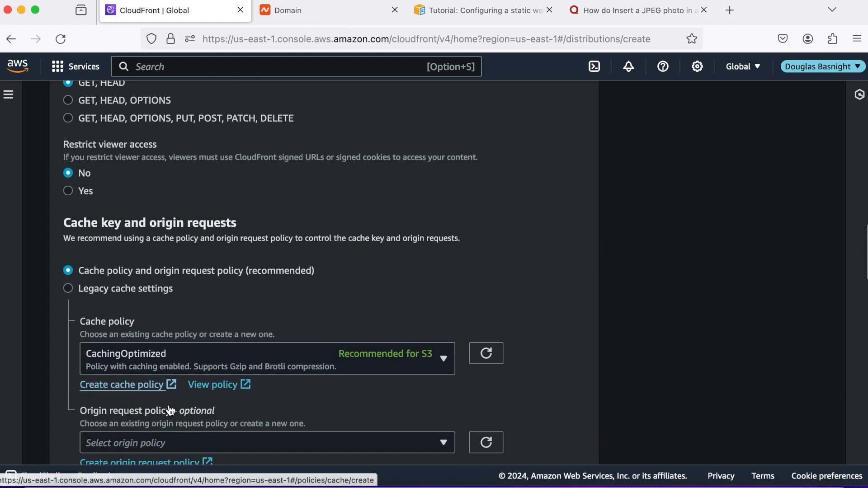
scroll(195, 389, "down", 2)
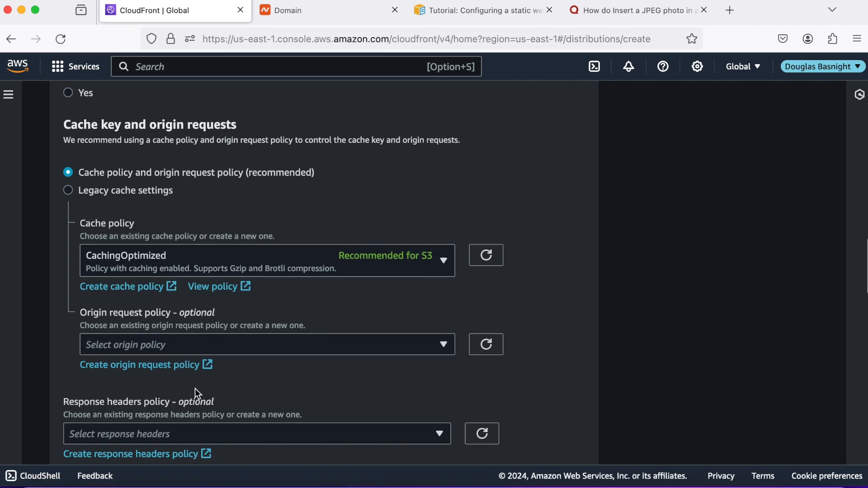
scroll(195, 389, "down", 7)
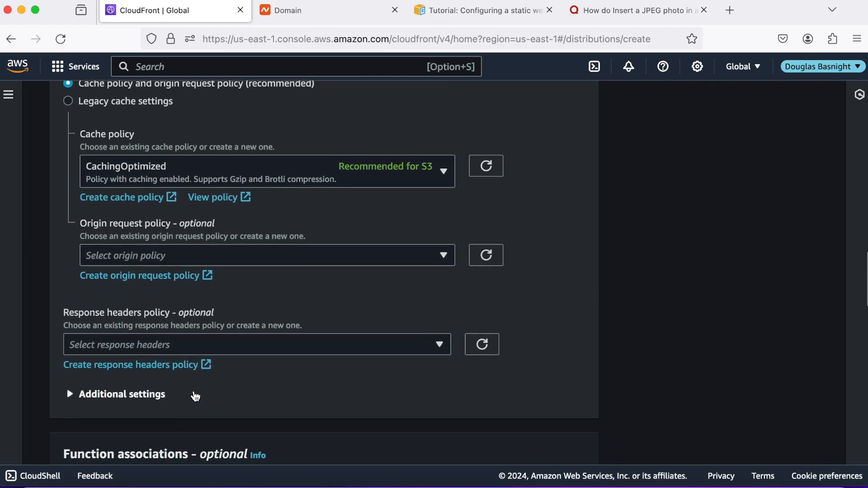
scroll(194, 390, "down", 8)
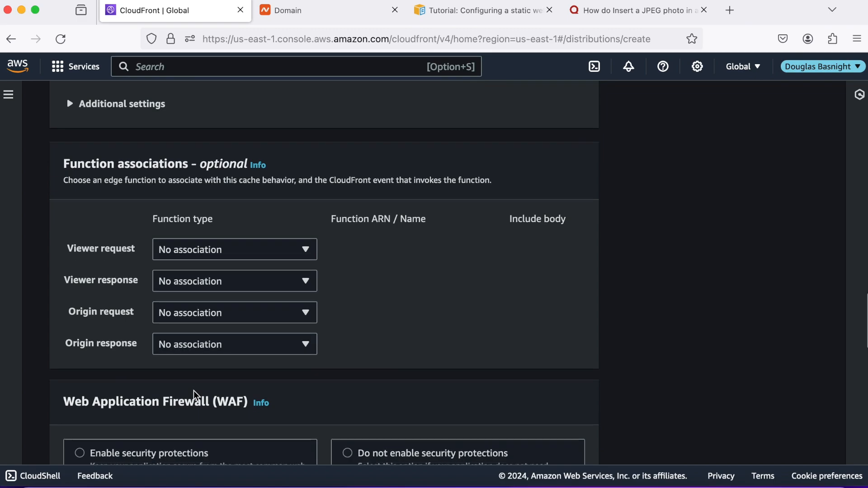
scroll(195, 392, "down", 3)
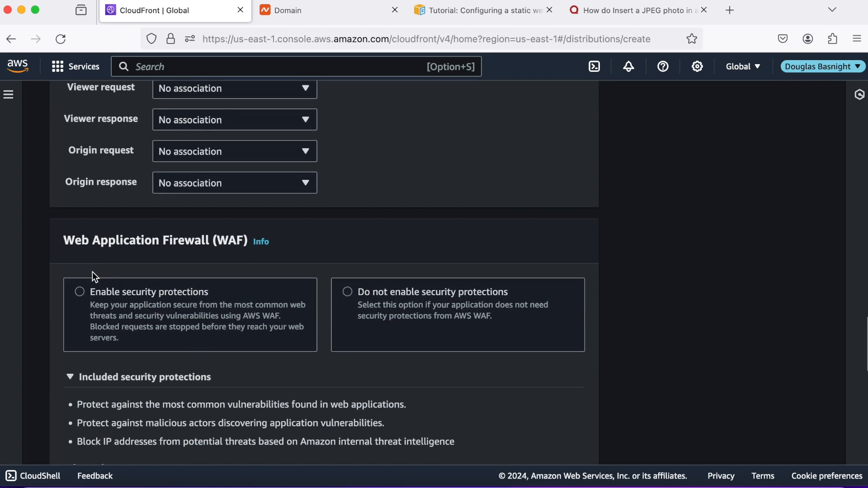
left_click(348, 293)
Add the root domain and its www subdomain as two alternate domain names (CNAME) for the distribution.
scroll(222, 397, "down", 3)
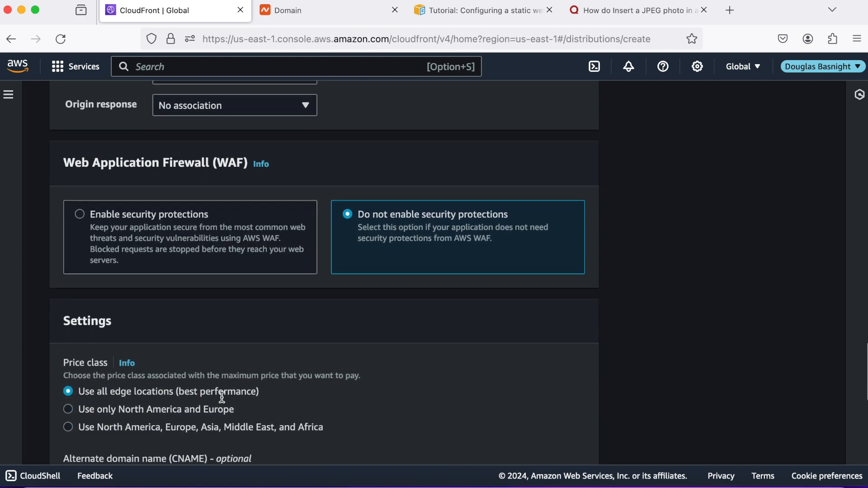
scroll(222, 397, "down", 2)
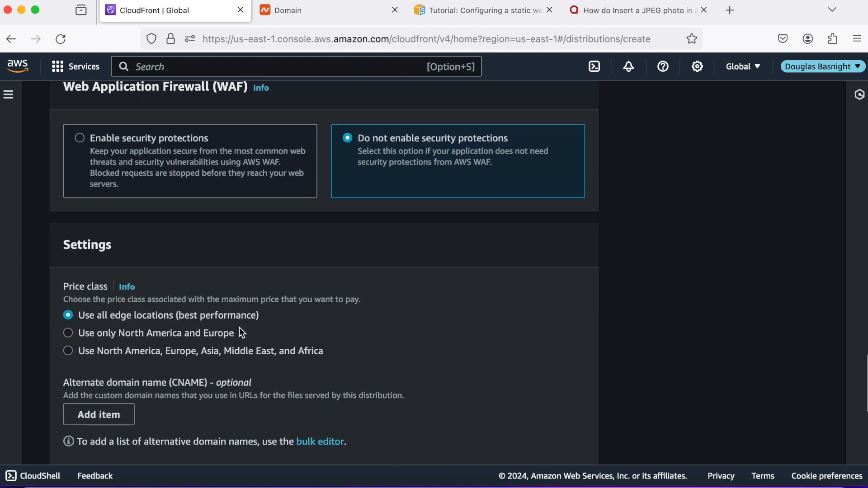
scroll(234, 354, "down", 2)
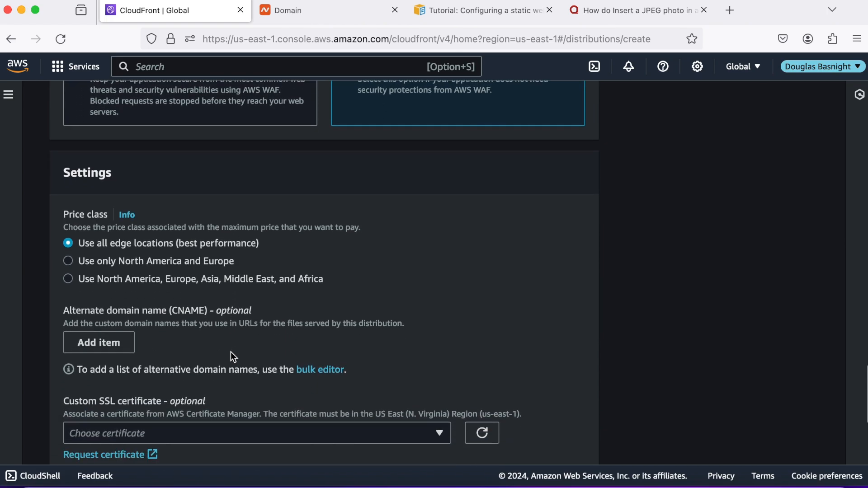
left_click(118, 346)
type("douglasbasnight.com")
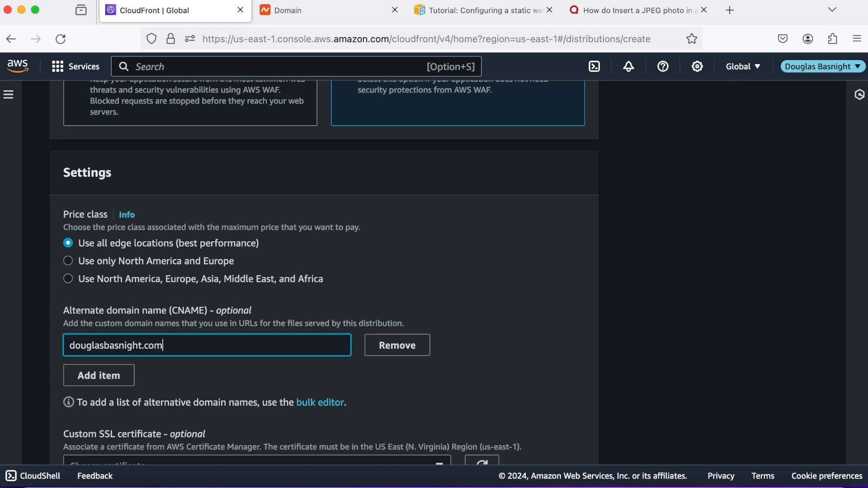
left_click(112, 375)
type("www.")
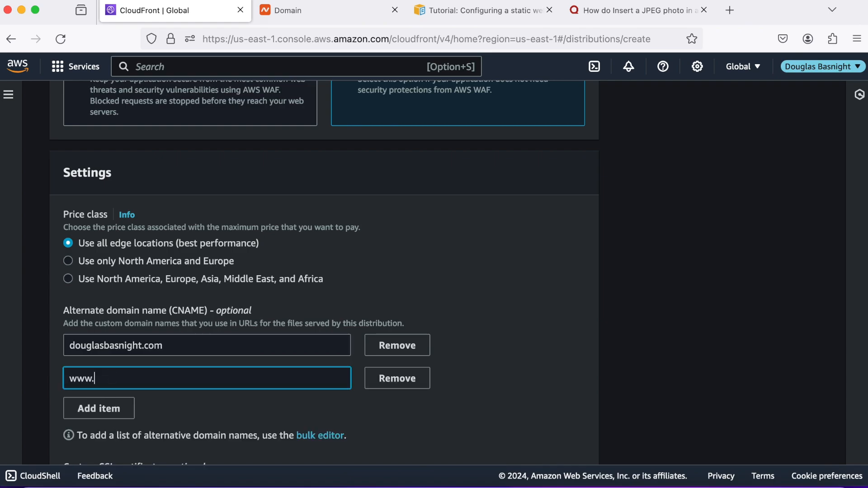
type("douglasbasnight.com")
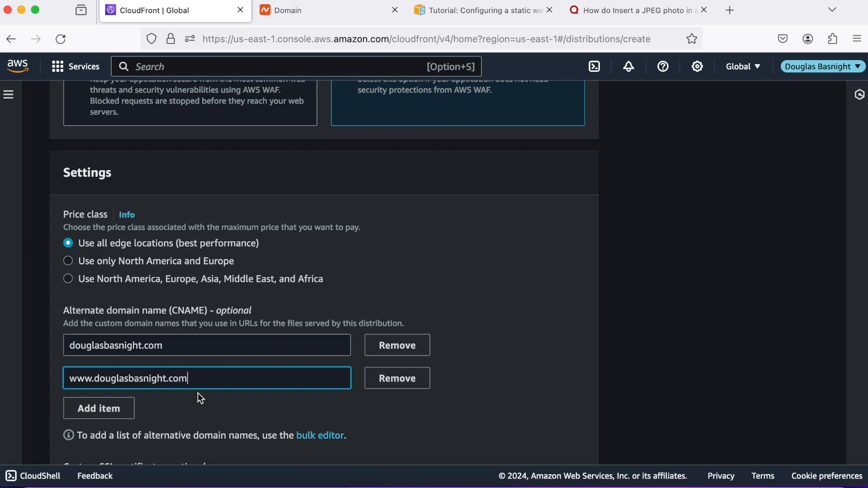
left_click(352, 407)
Select the root domain's ACM certificate as the distribution's custom SSL certificate.
scroll(352, 406, "down", 2)
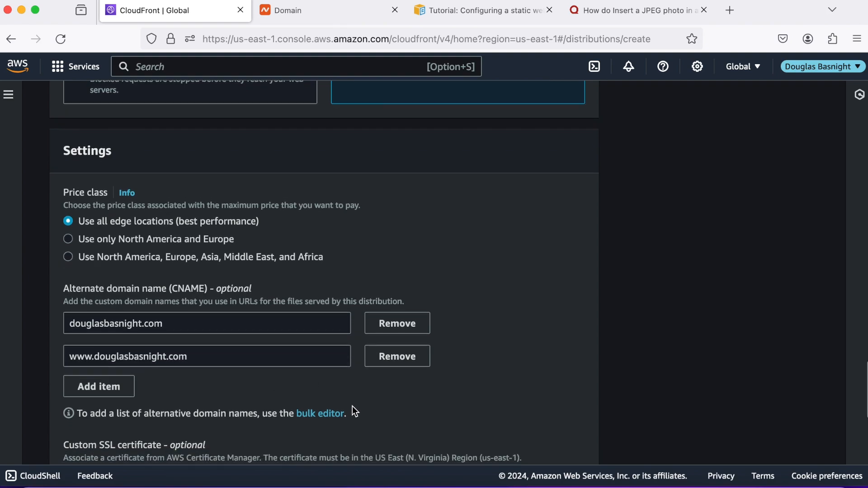
scroll(352, 406, "down", 1)
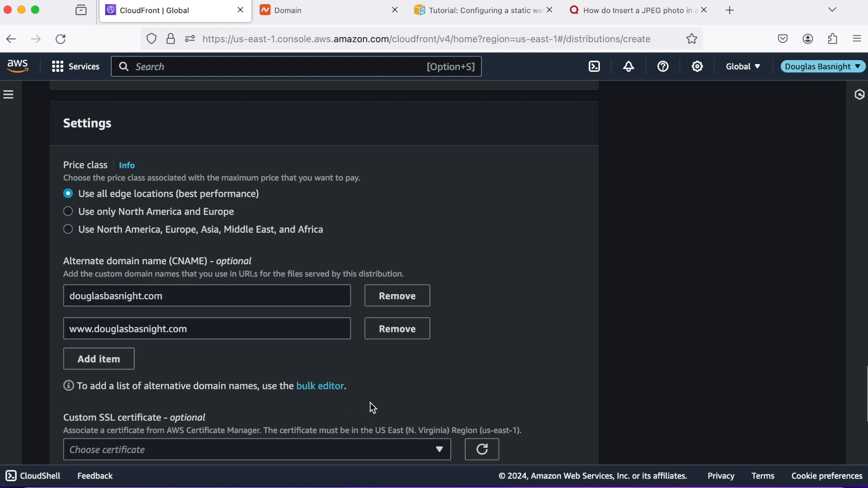
scroll(370, 404, "down", 3)
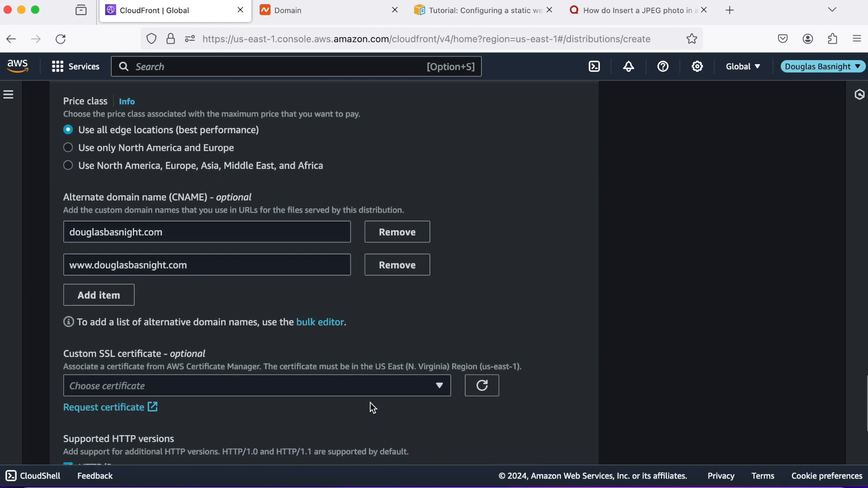
scroll(370, 405, "down", 1)
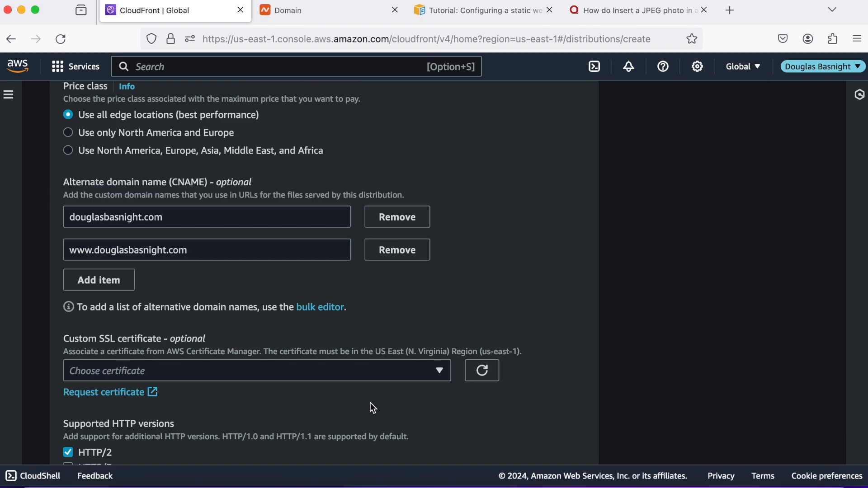
scroll(370, 403, "down", 1)
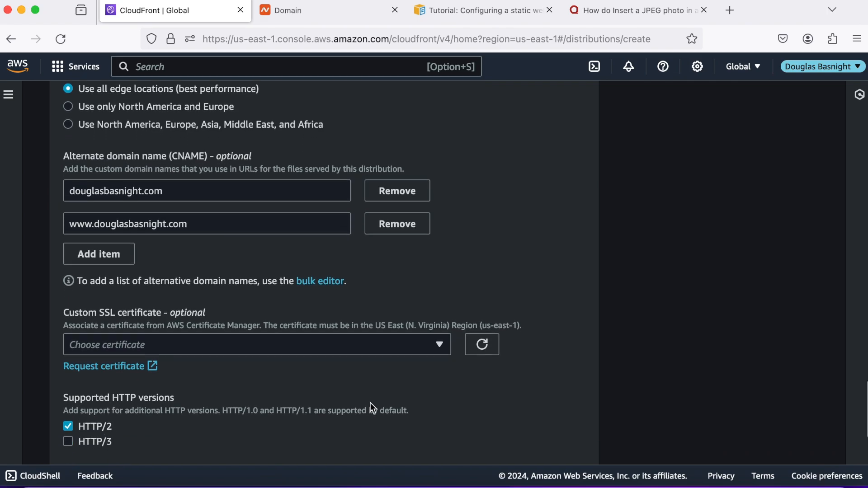
left_click(441, 346)
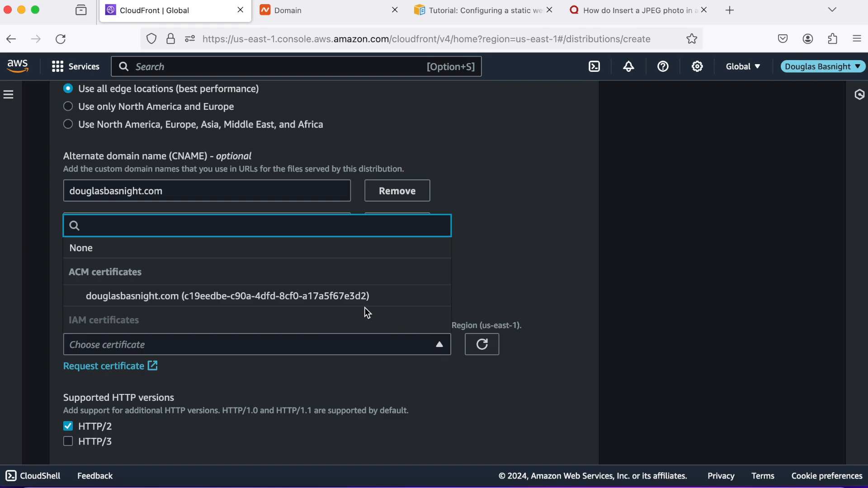
left_click(320, 297)
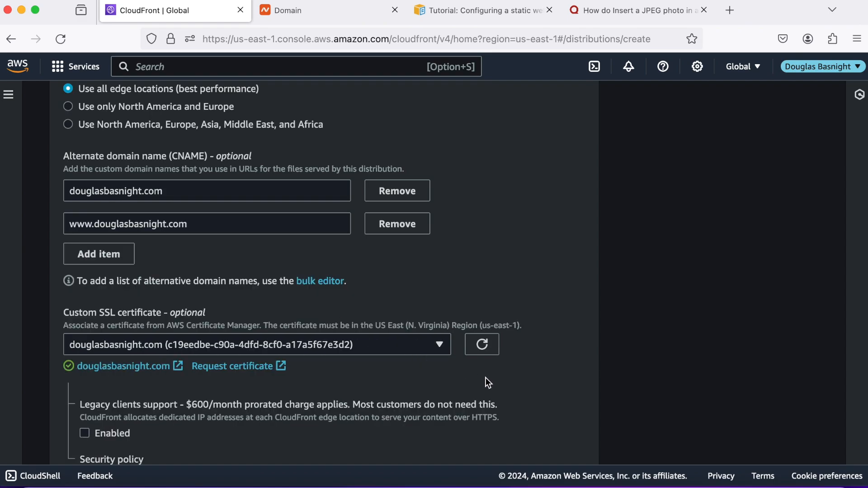
Set the distribution's default root object to index.html.
scroll(486, 378, "down", 3)
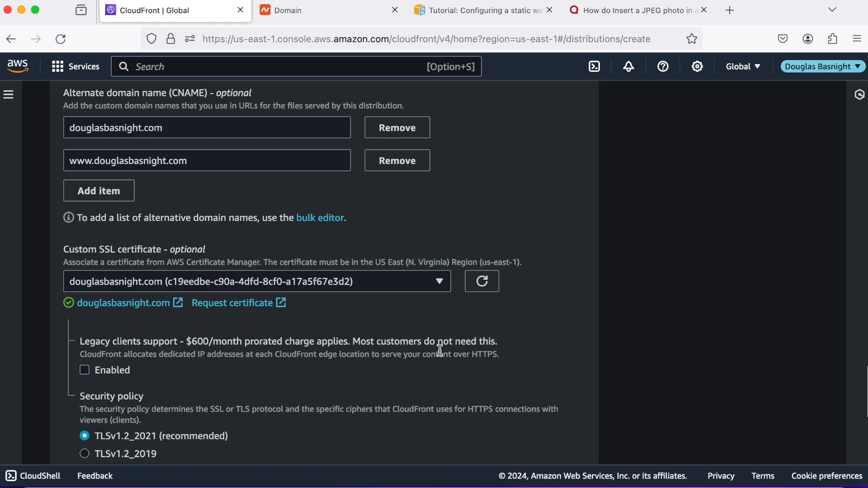
scroll(364, 365, "down", 1)
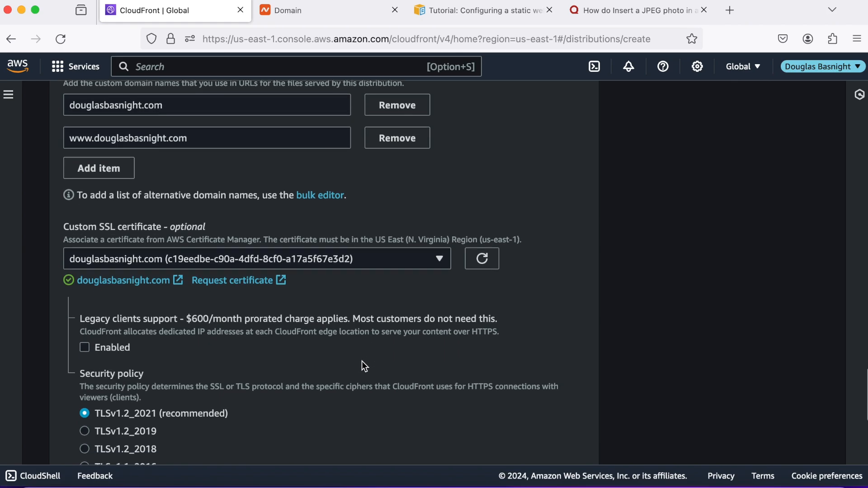
scroll(362, 361, "down", 1)
scroll(362, 361, "down", 2)
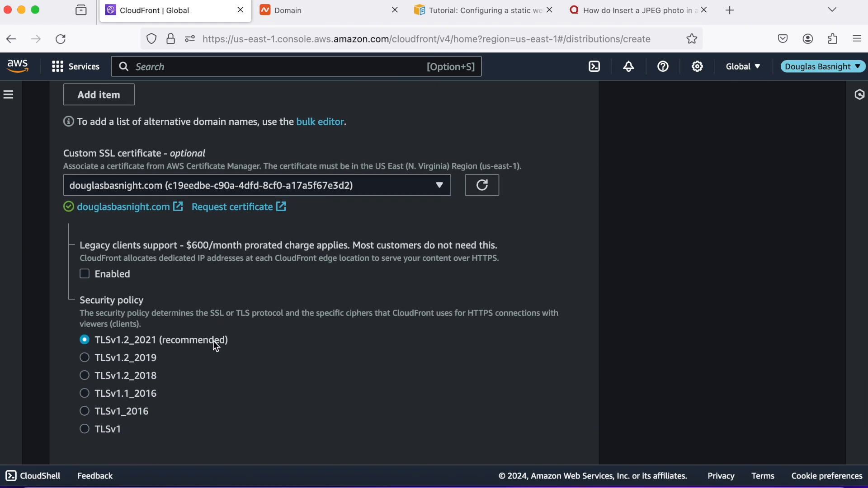
scroll(286, 343, "down", 2)
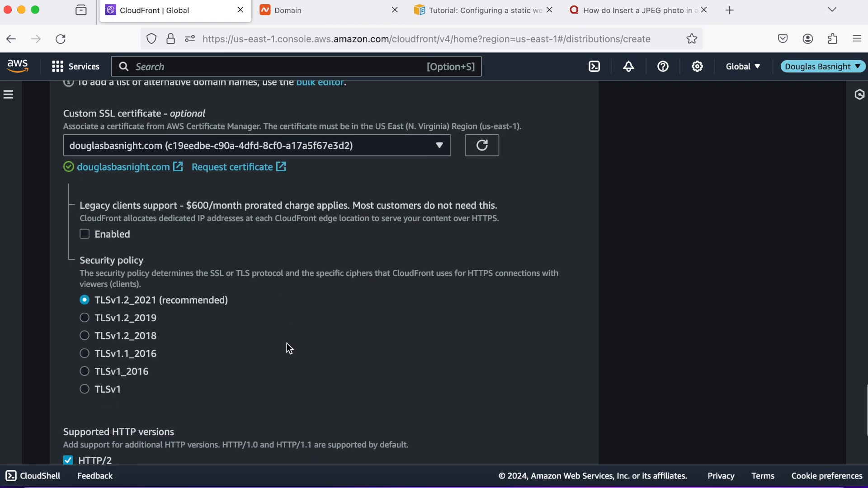
scroll(286, 343, "down", 4)
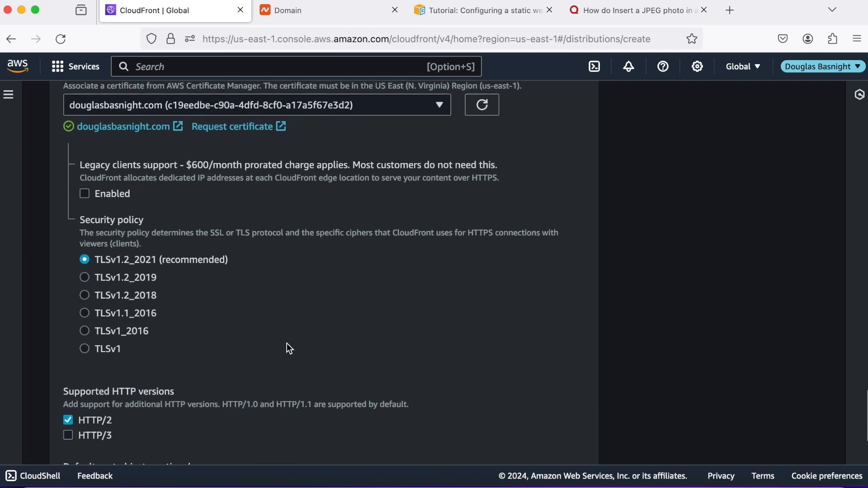
scroll(287, 344, "down", 4)
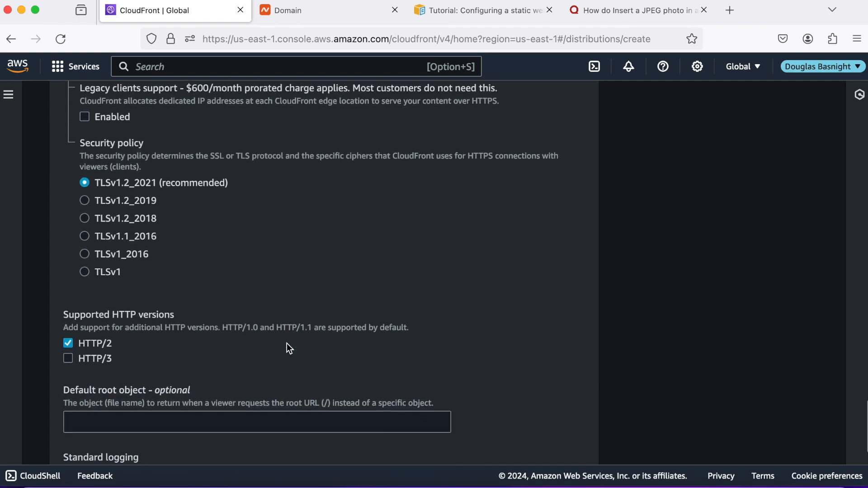
scroll(287, 343, "down", 1)
left_click(249, 368)
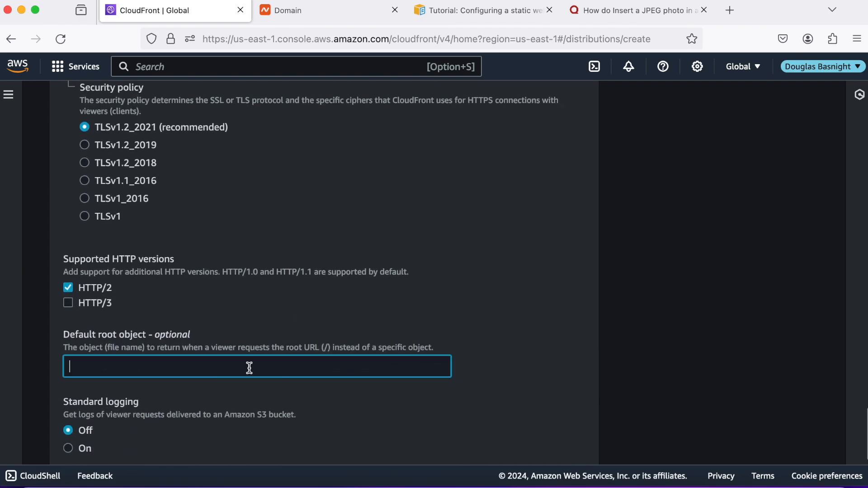
type("index.html")
scroll(332, 392, "down", 3)
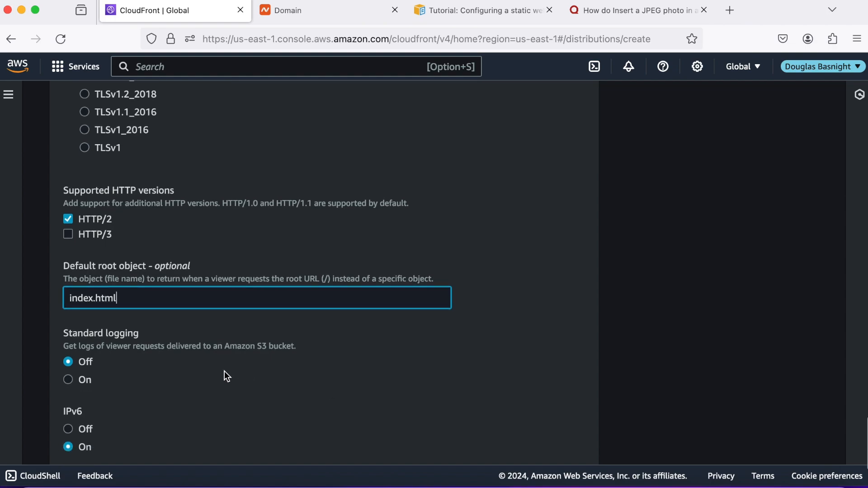
Create the root domain's distribution, keeping standard logging off and IPv6 on.
scroll(110, 370, "down", 2)
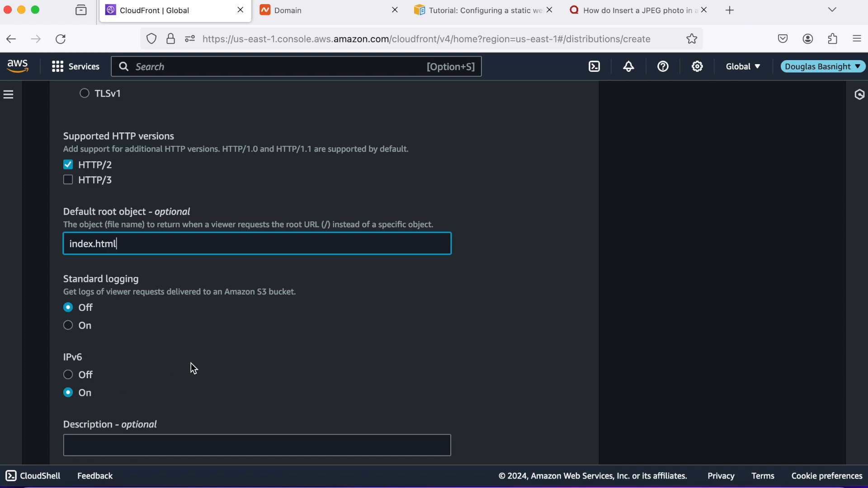
scroll(192, 365, "down", 2)
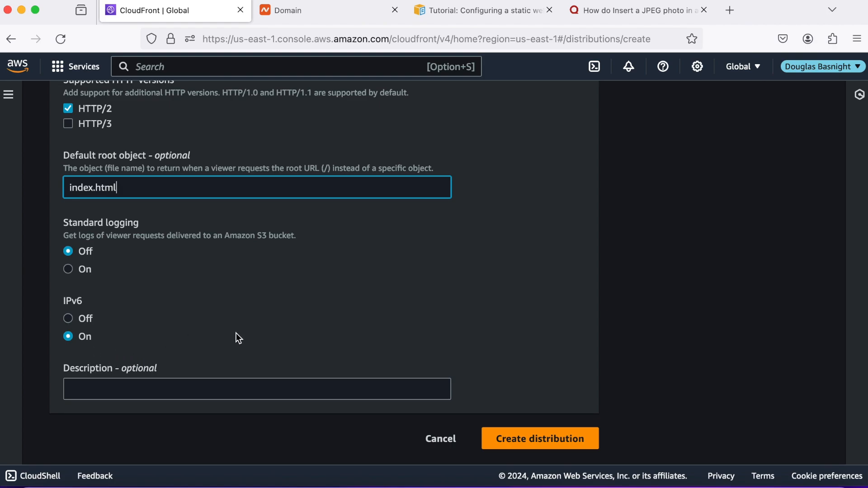
left_click(529, 444)
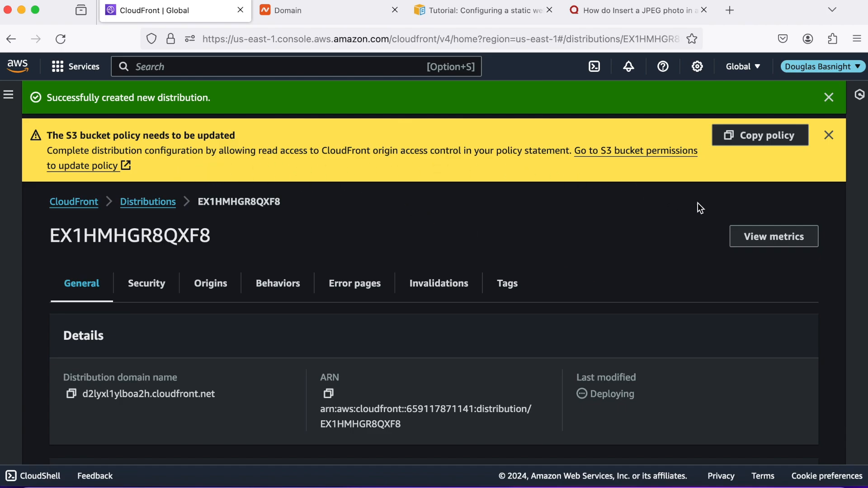
Copy the policy statement for the S3 bucket and open the S3 console in a separate browser tab.
left_click(768, 141)
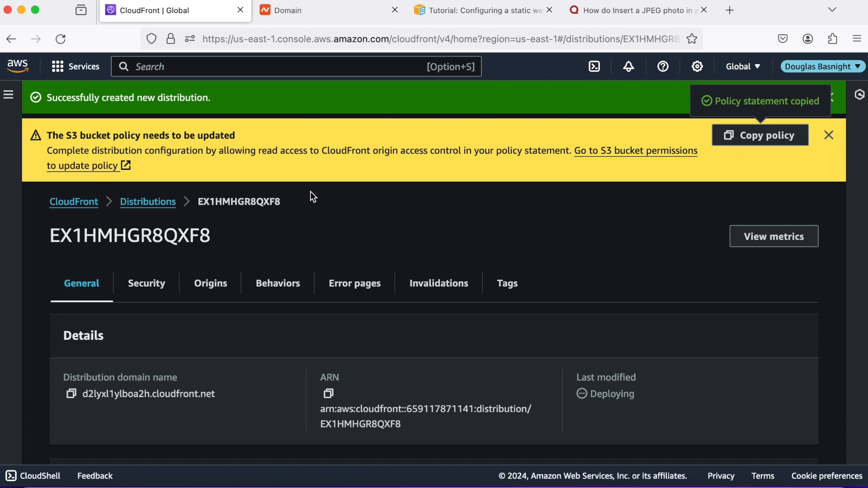
left_click(176, 70)
type("s3")
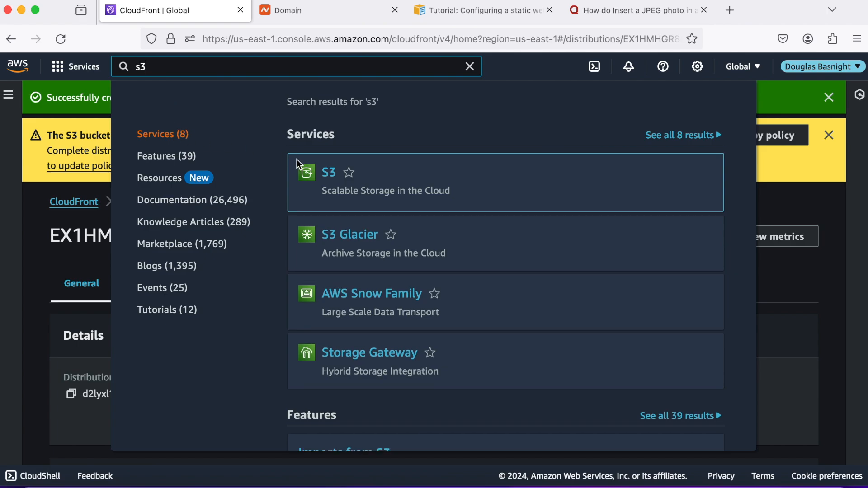
right_click(325, 171)
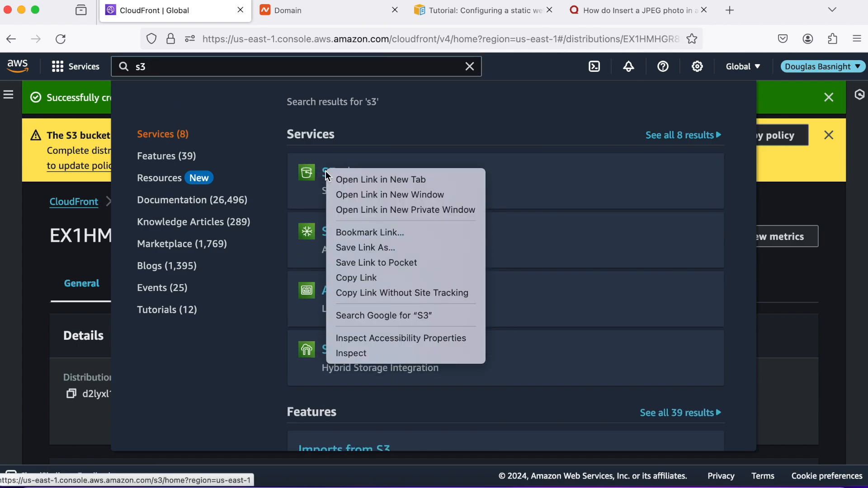
left_click(354, 180)
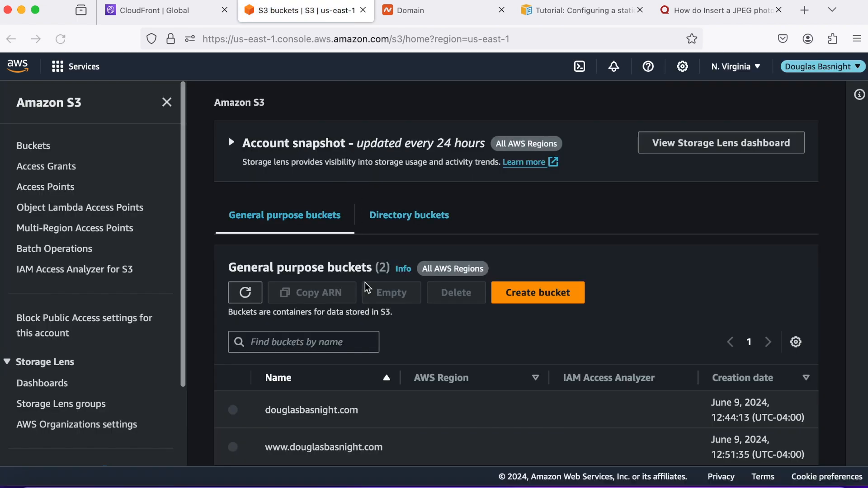
Open the root domain bucket's permissions and find its bucket policy.
scroll(362, 271, "down", 1)
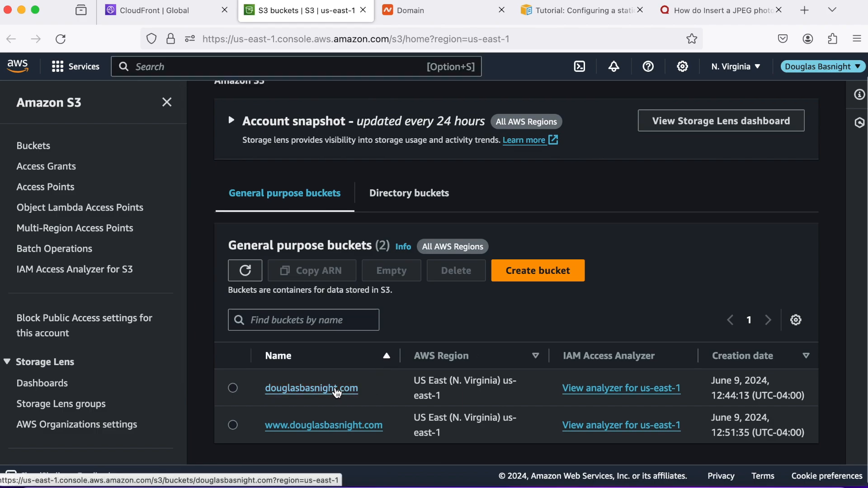
left_click(338, 390)
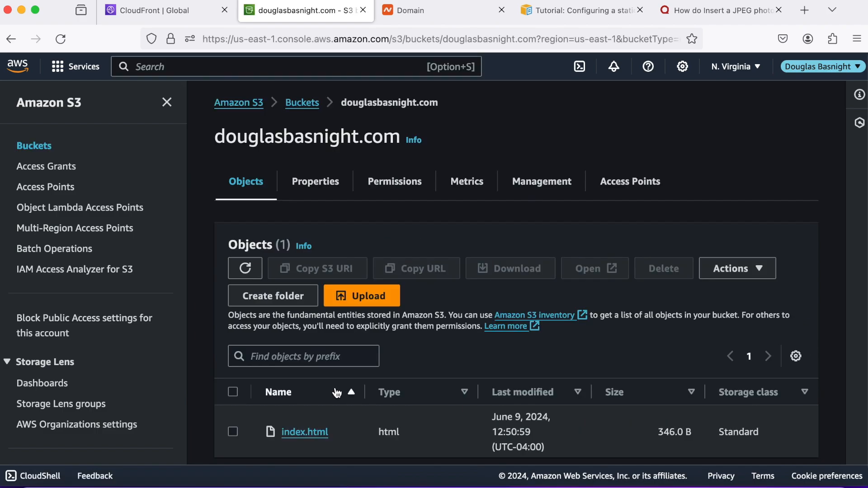
left_click(400, 187)
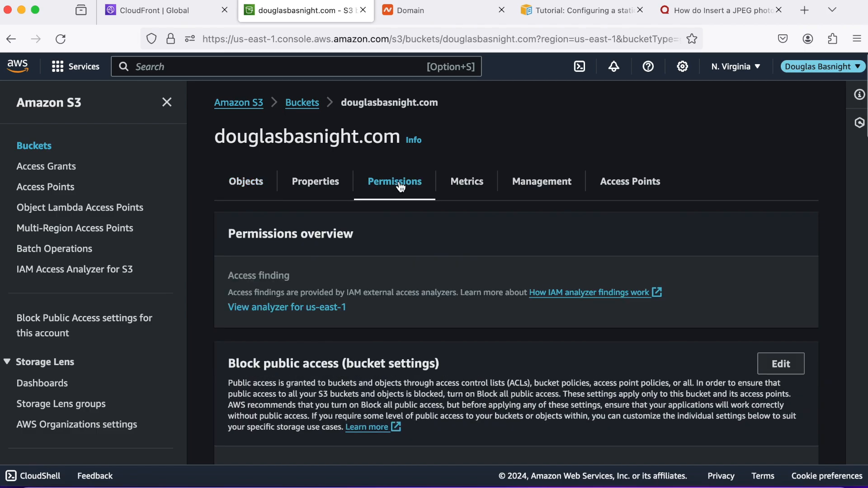
scroll(440, 293, "down", 5)
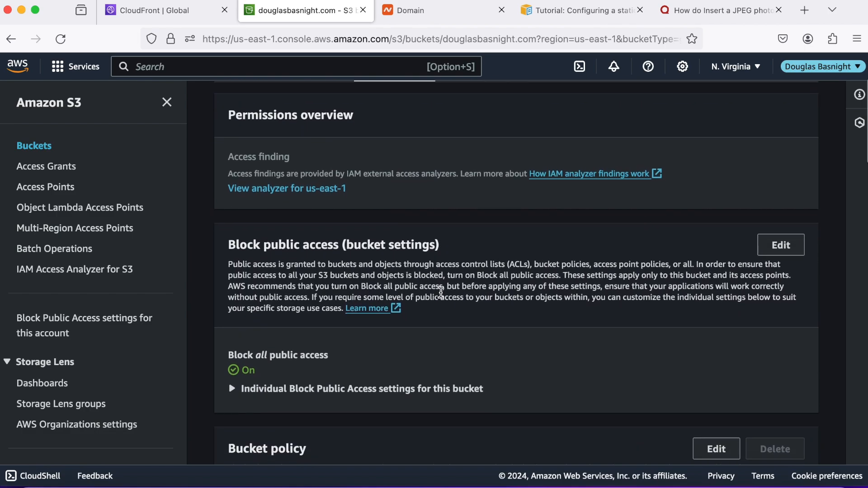
scroll(441, 292, "down", 2)
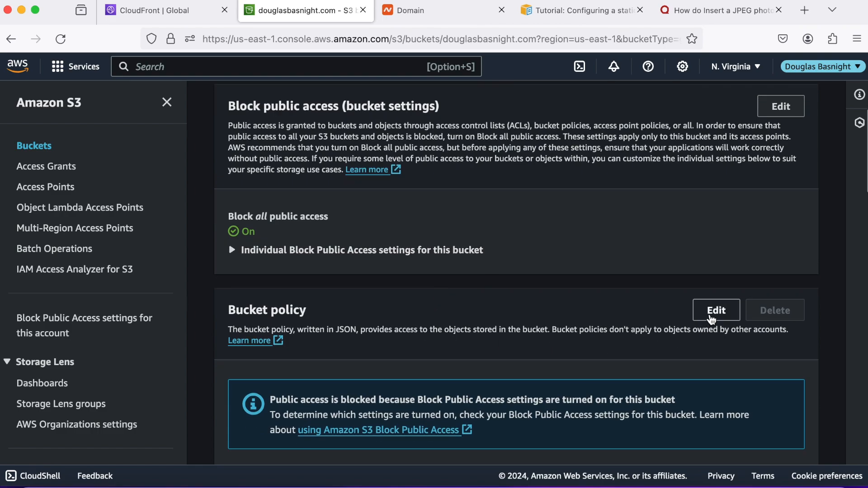
Paste the copied CloudFront policy statement into the root bucket's empty bucket policy and save the changes.
left_click(716, 311)
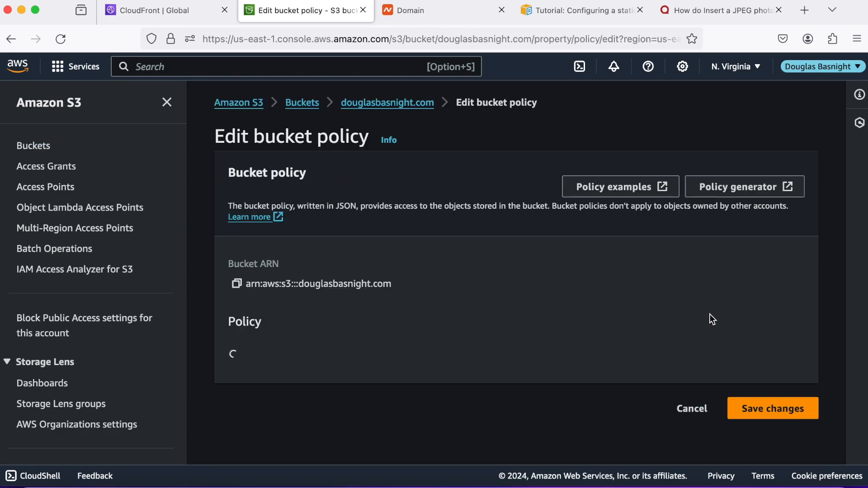
scroll(437, 300, "down", 1)
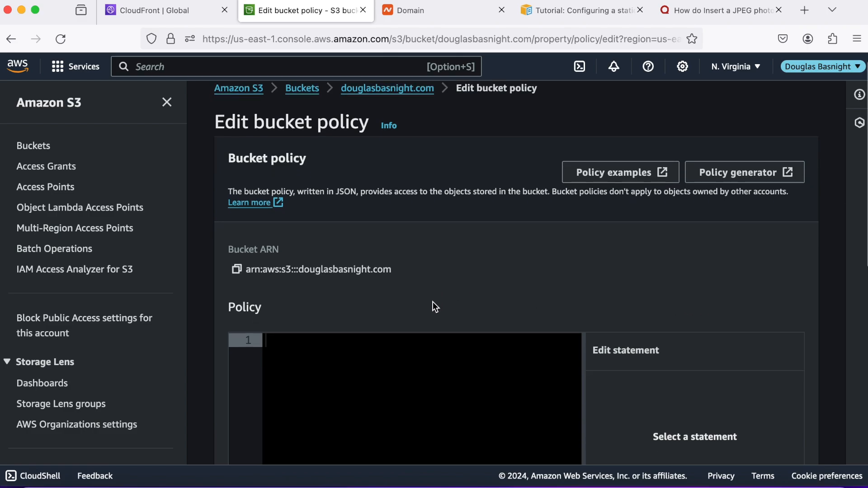
scroll(432, 302, "down", 3)
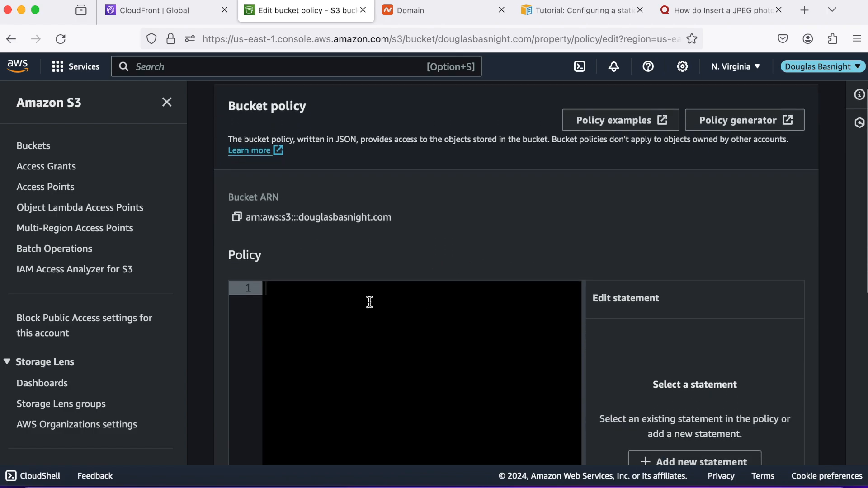
right_click(274, 292)
left_click(299, 366)
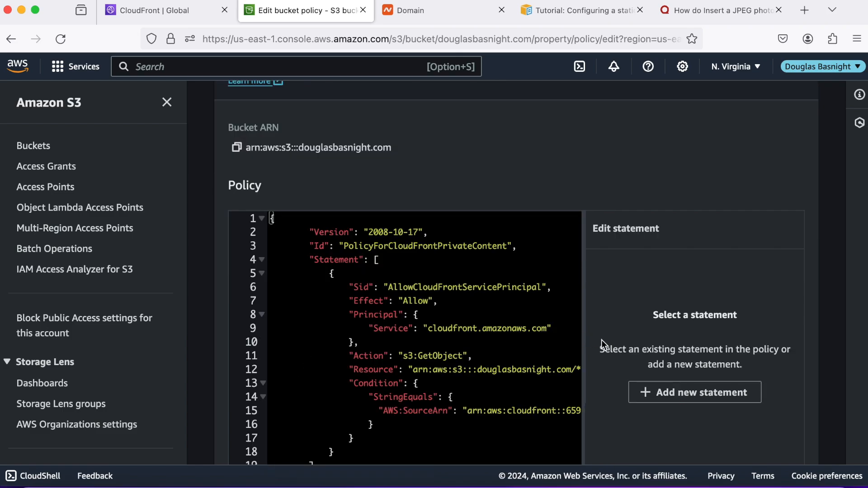
scroll(602, 341, "down", 5)
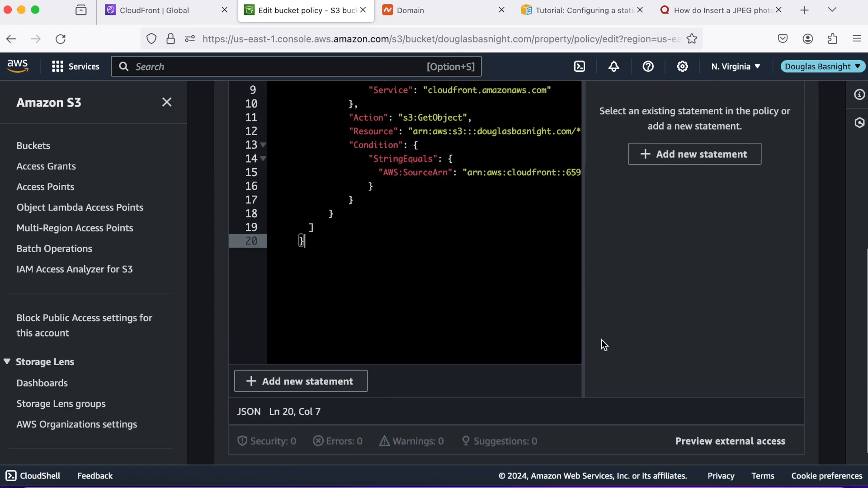
scroll(602, 340, "down", 1)
left_click(745, 439)
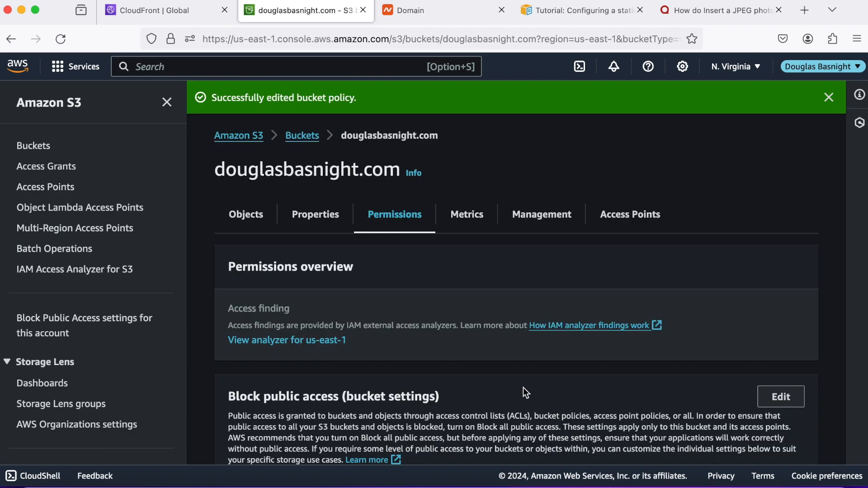
Review the root bucket's saved policy statement and the new CloudFront distribution's general details.
scroll(497, 386, "down", 3)
scroll(497, 386, "down", 10)
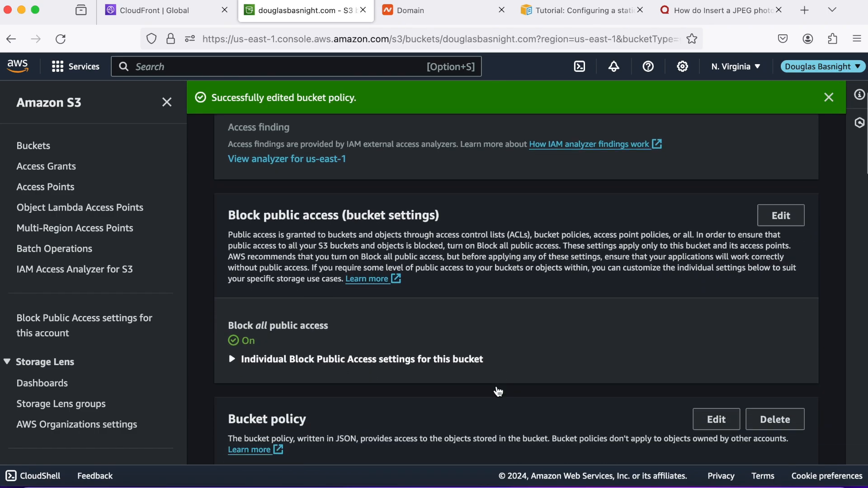
scroll(497, 387, "down", 3)
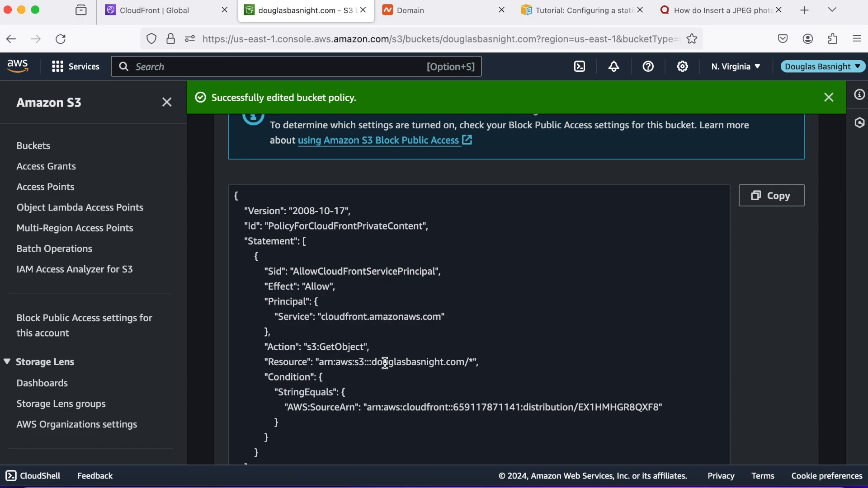
scroll(470, 392, "down", 2)
scroll(469, 393, "down", 5)
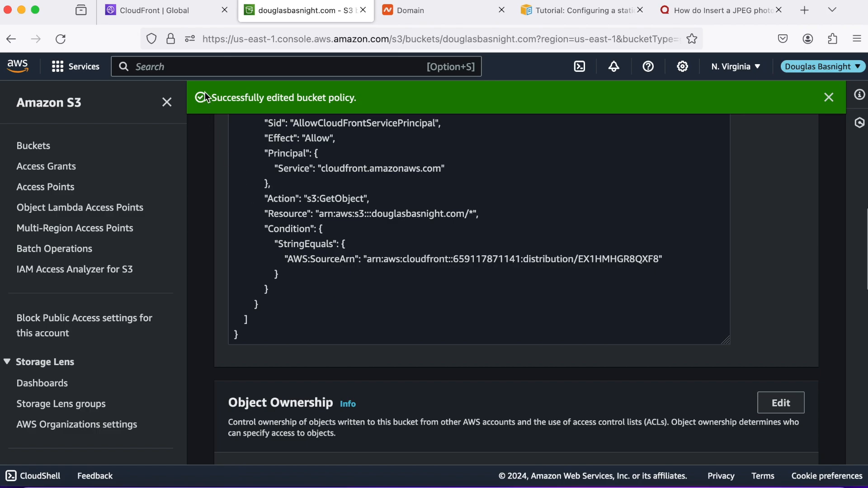
left_click(191, 15)
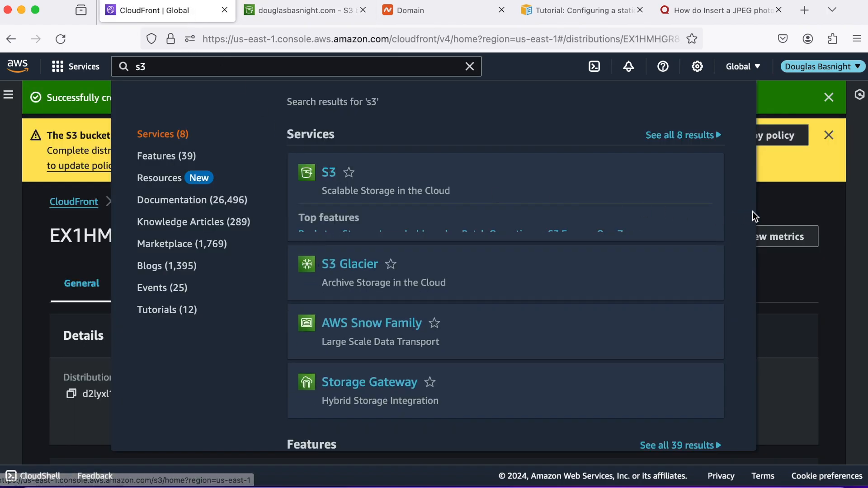
left_click(772, 214)
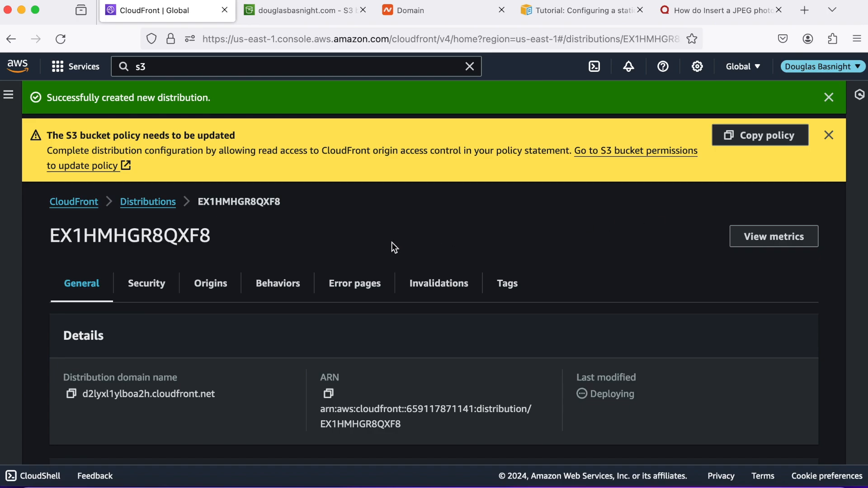
scroll(391, 243, "down", 2)
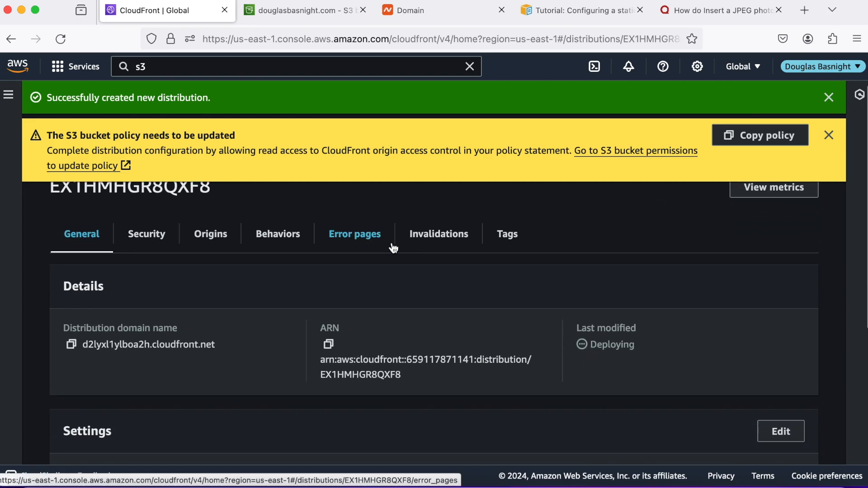
Copy the root bucket's website endpoint from its static website hosting properties in S3.
left_click(288, 11)
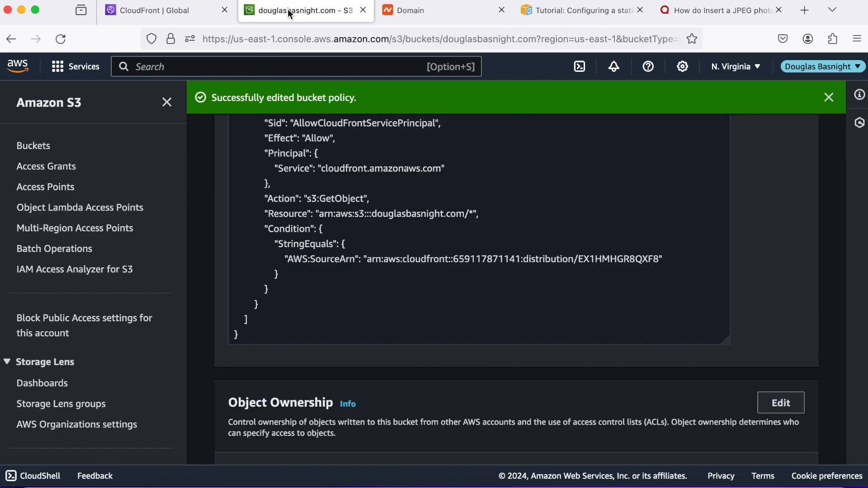
scroll(231, 272, "up", 10)
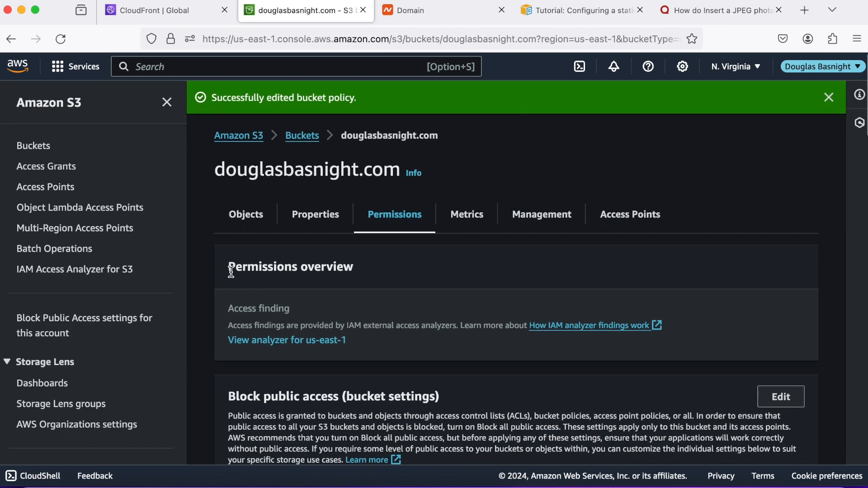
left_click(313, 217)
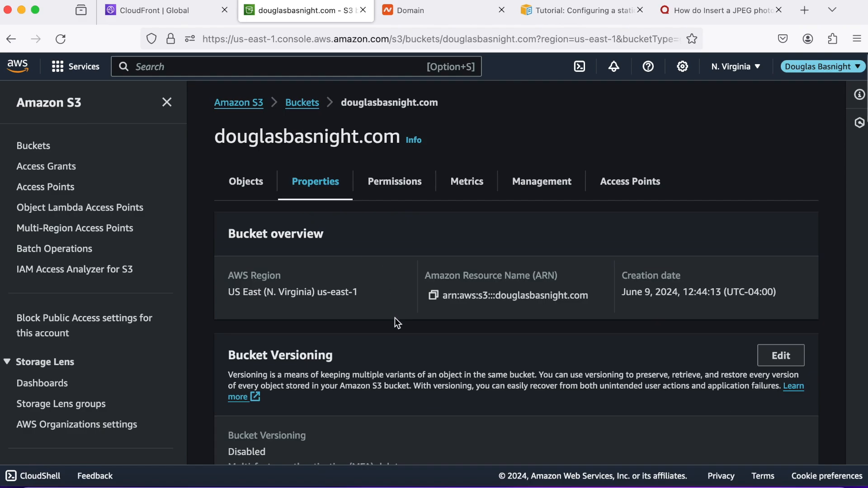
scroll(394, 318, "down", 15)
scroll(394, 318, "down", 15)
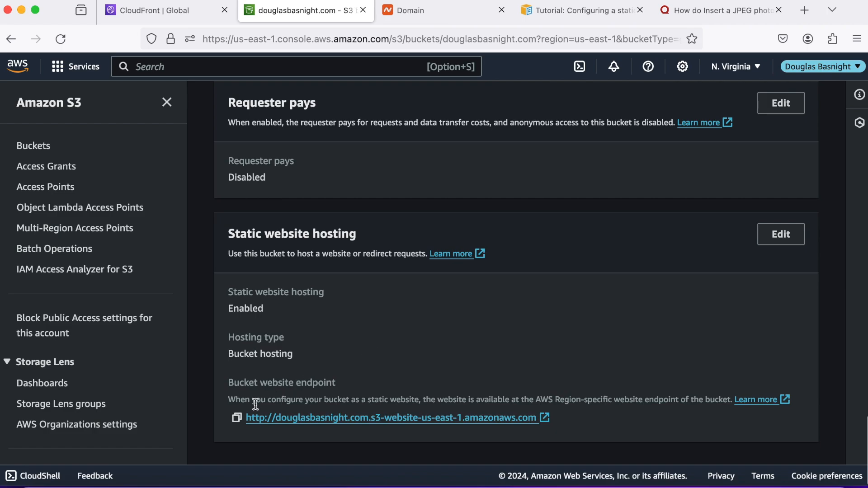
left_click(236, 417)
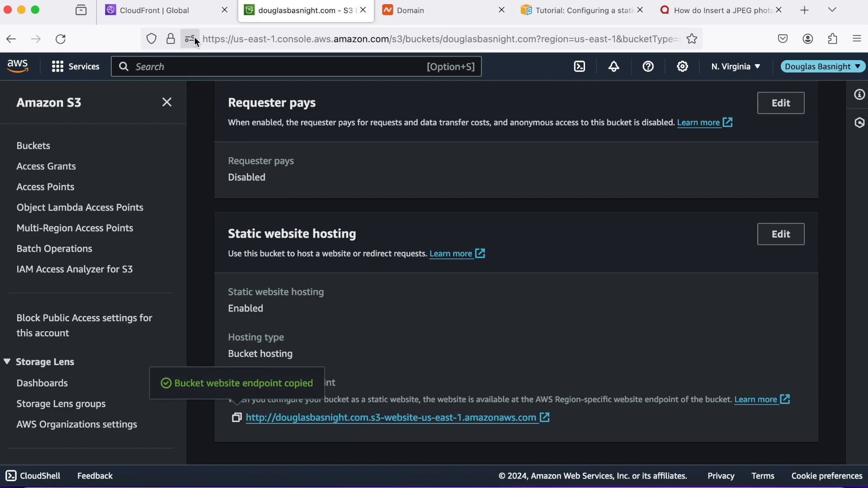
Start a new origin for the CloudFront distribution and paste the root bucket's website endpoint as its origin domain.
left_click(191, 17)
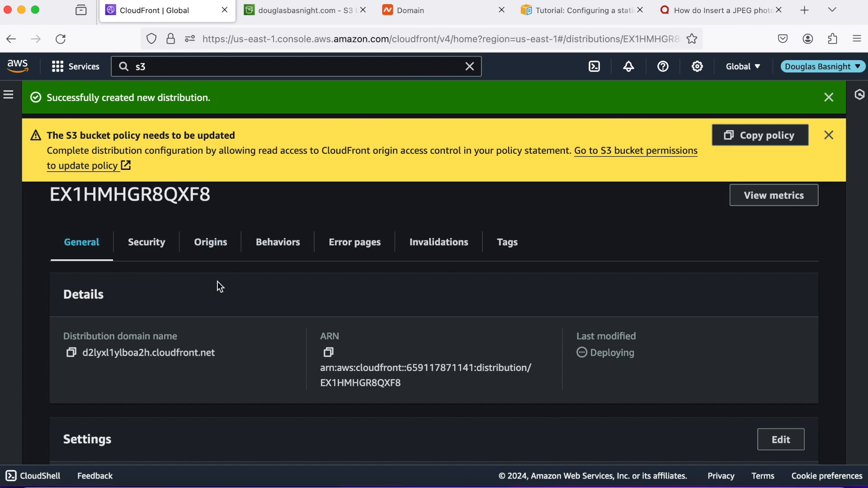
left_click(217, 244)
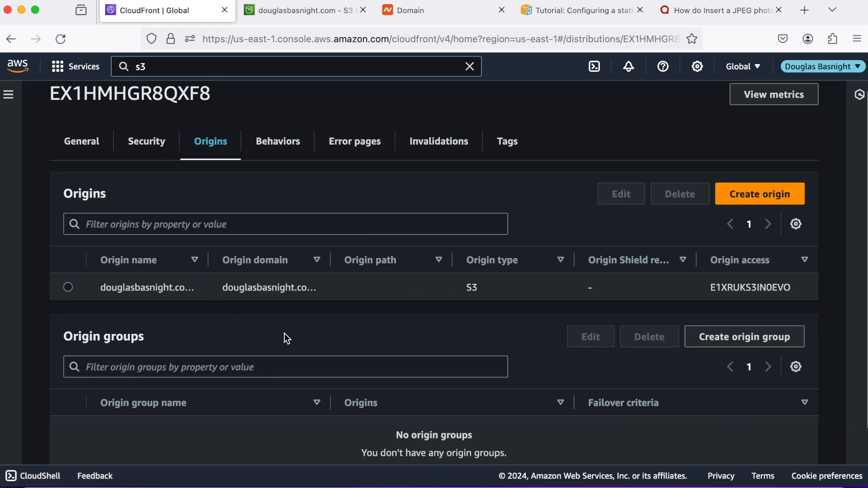
left_click(758, 201)
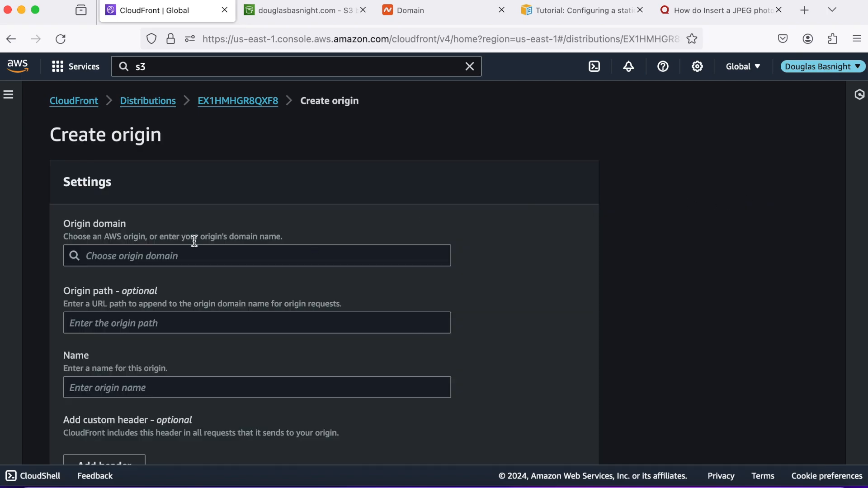
left_click(120, 253)
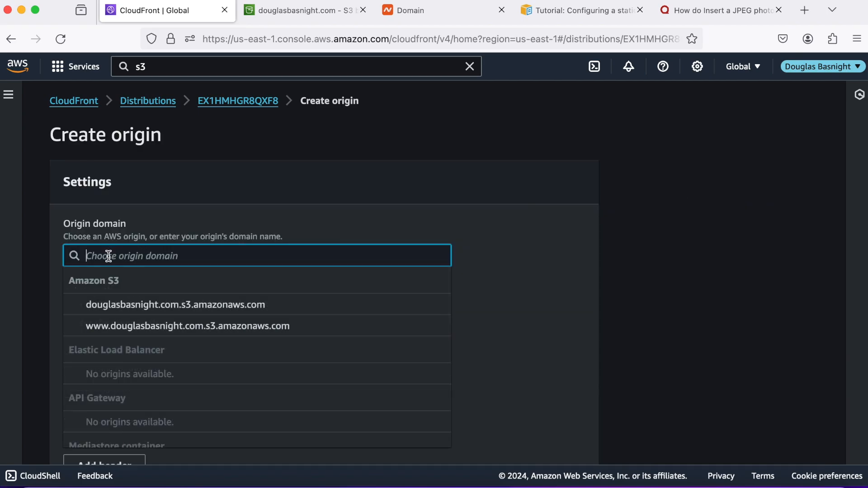
right_click(108, 256)
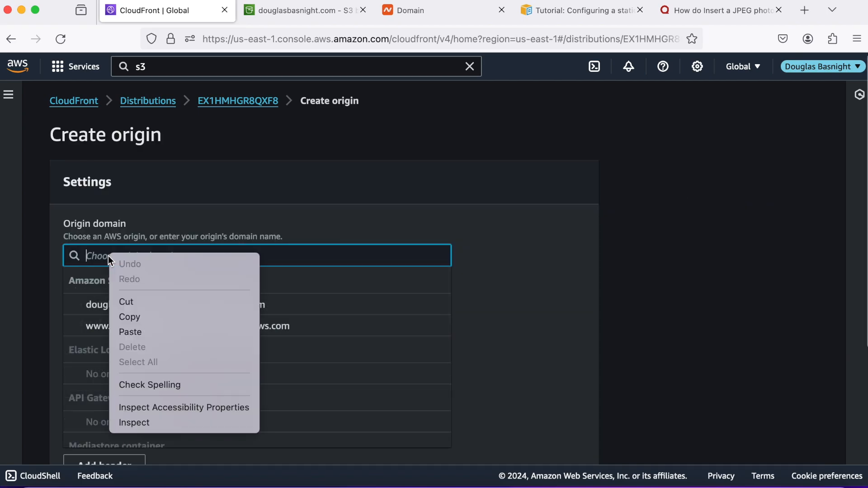
left_click(140, 333)
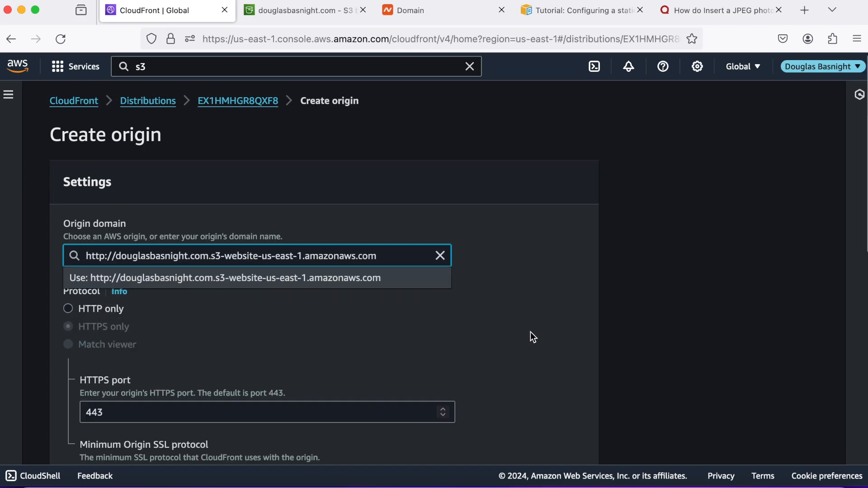
Accept the root bucket's website endpoint as the origin domain with HTTP only on port 80 and create the origin.
key("Return")
scroll(531, 332, "down", 5)
scroll(531, 337, "down", 2)
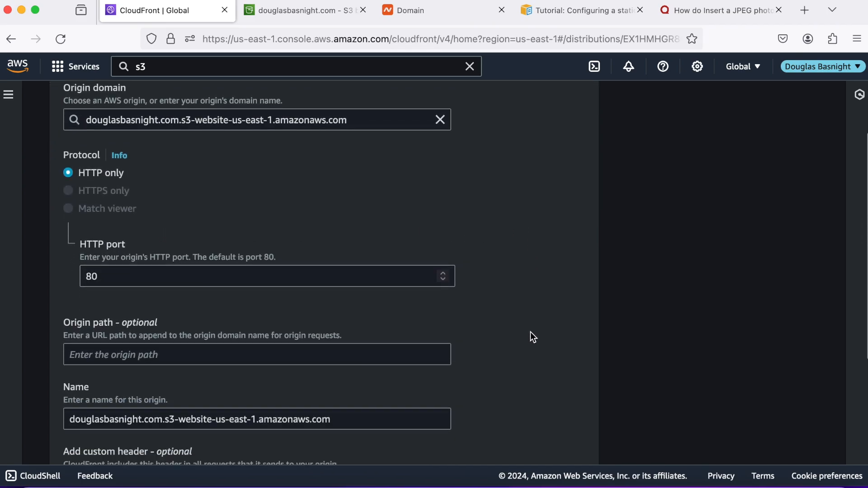
scroll(472, 379, "down", 6)
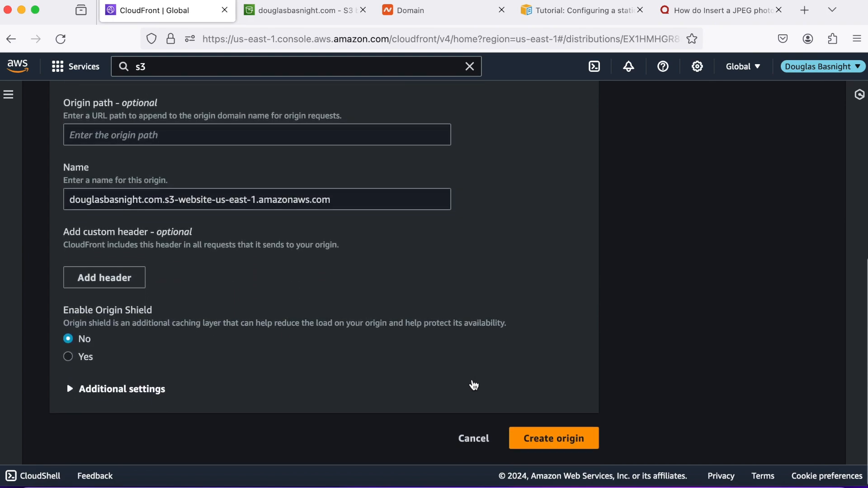
left_click(550, 436)
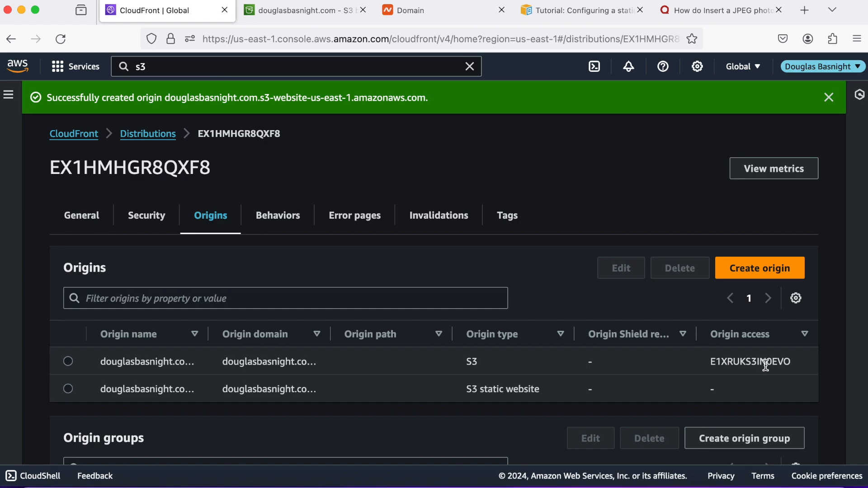
Copy the distribution's domain name from its general details, load it in a new browser tab to check the website, and close that tab.
scroll(538, 272, "down", 1)
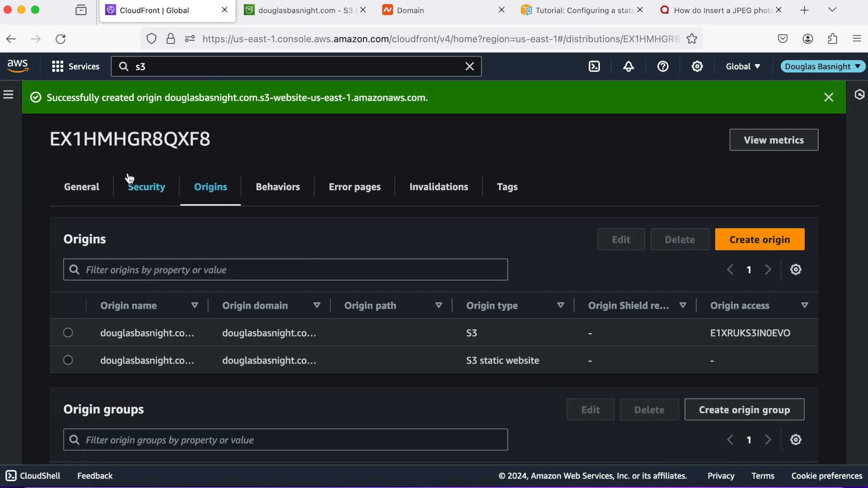
left_click(71, 196)
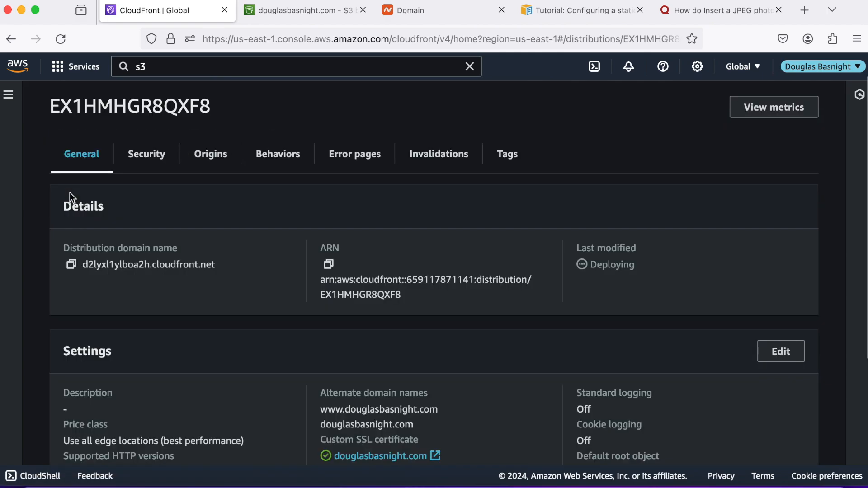
left_click(72, 267)
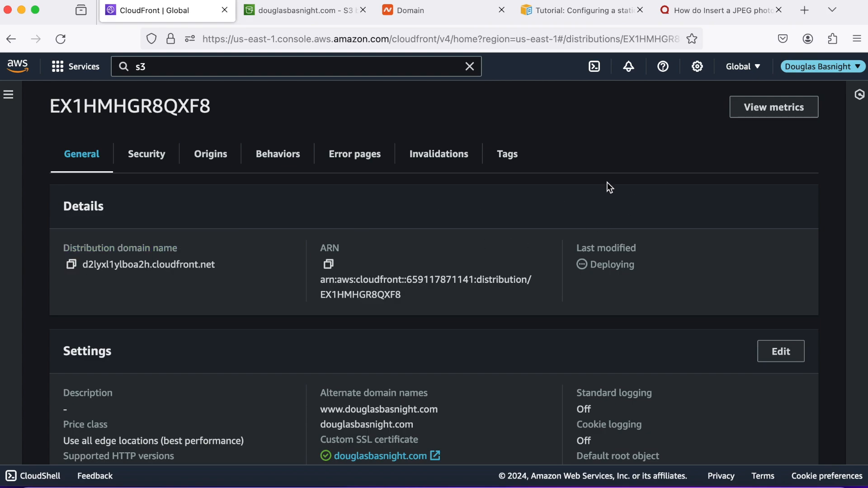
left_click(806, 14)
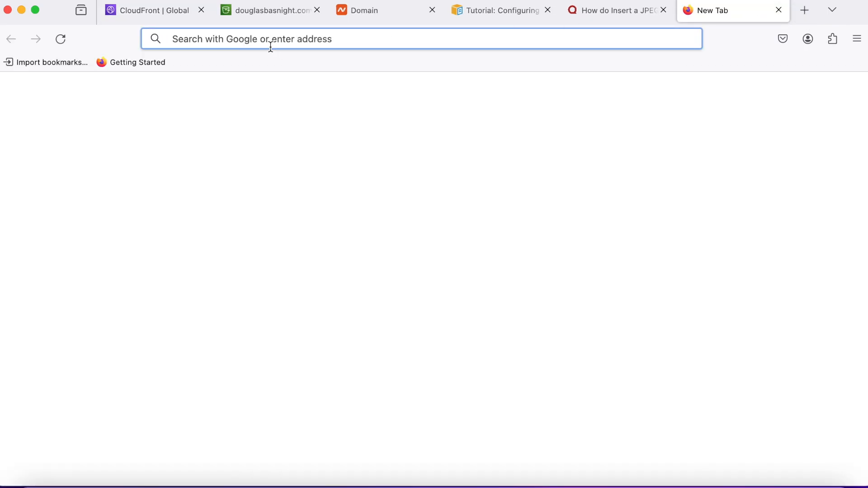
right_click(183, 44)
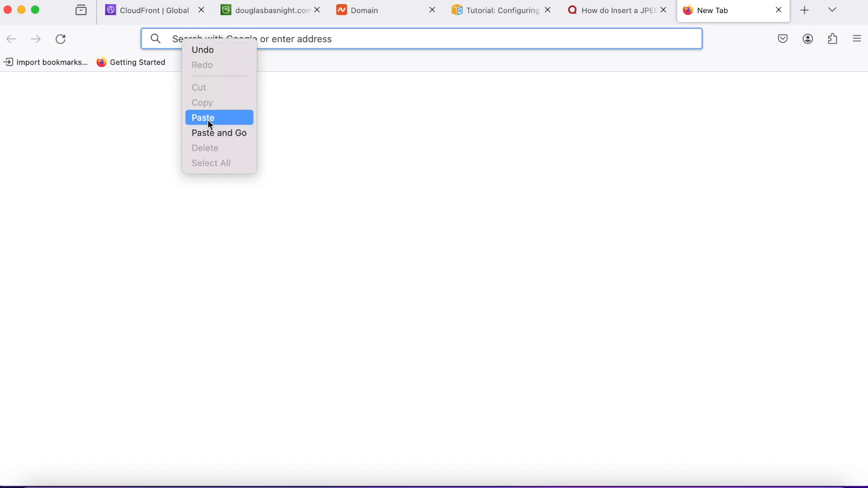
left_click(209, 133)
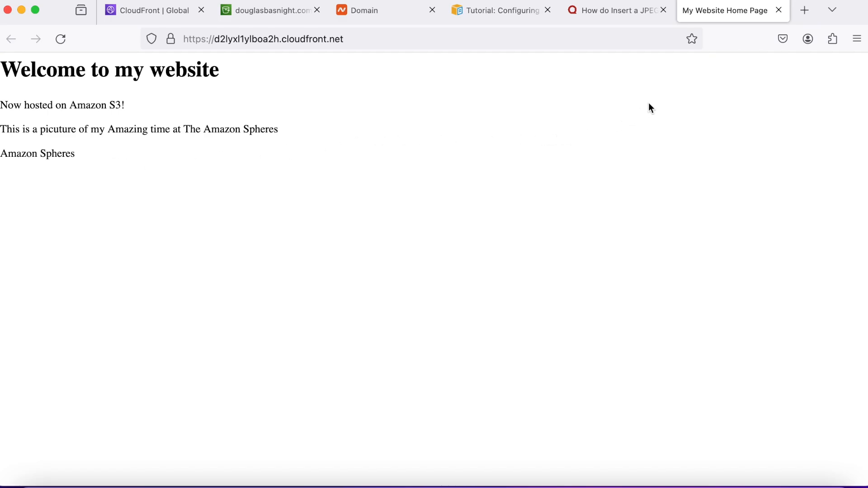
left_click(779, 10)
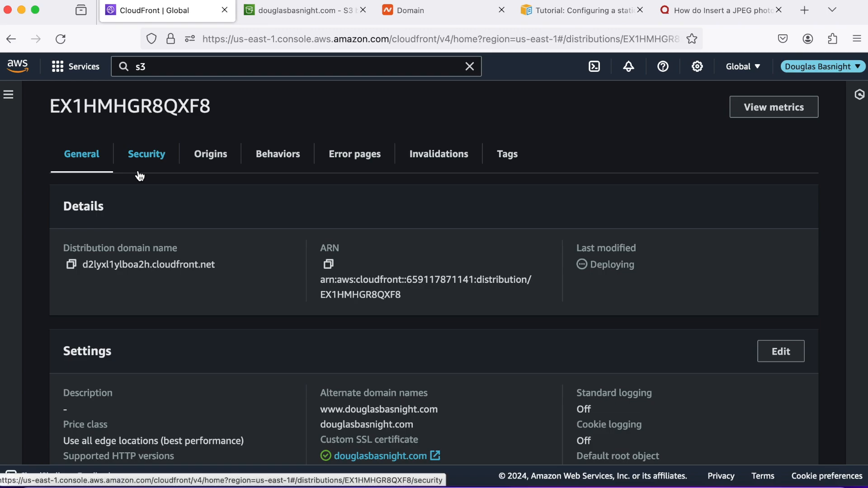
Open the website domain's hosted zone in Route 53 and start creating a new record.
left_click(21, 72)
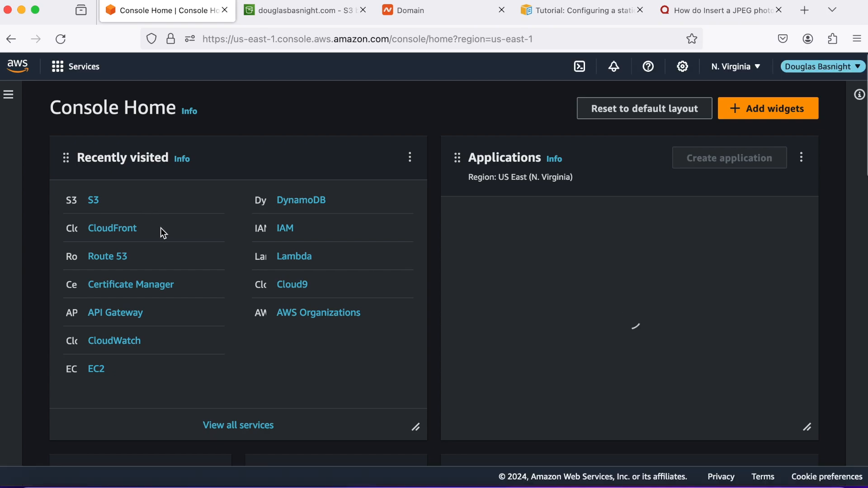
left_click(113, 257)
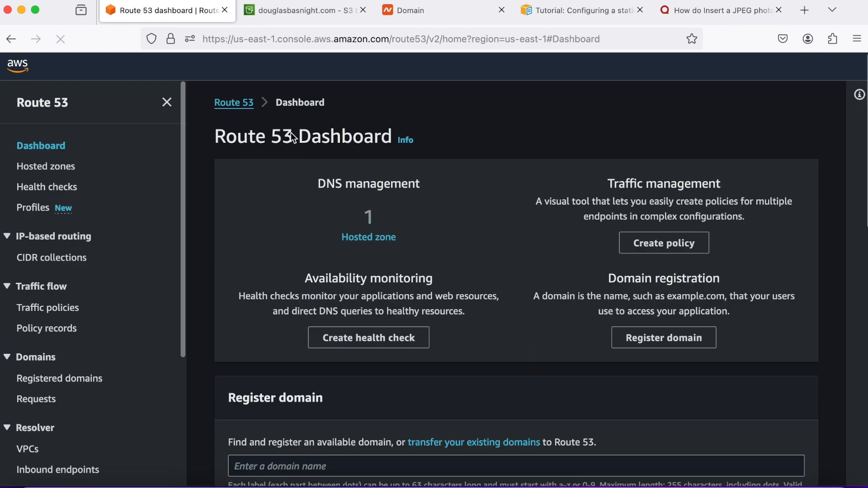
left_click(372, 237)
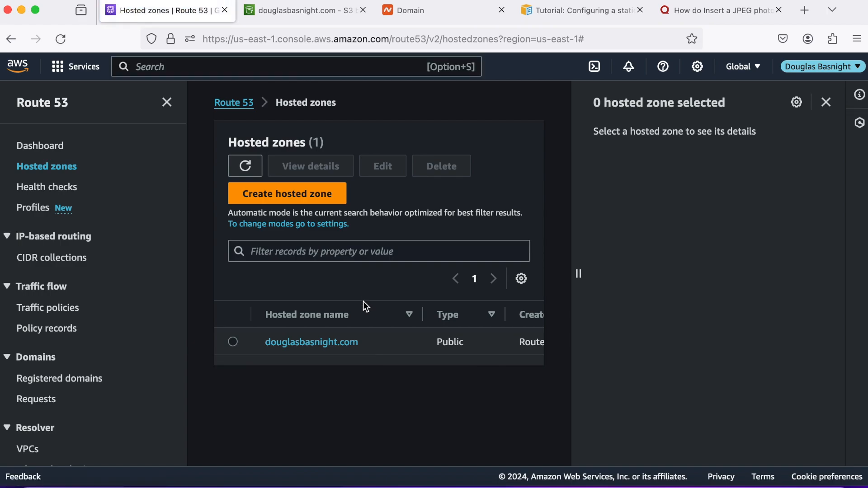
left_click(326, 344)
scroll(706, 290, "down", 1)
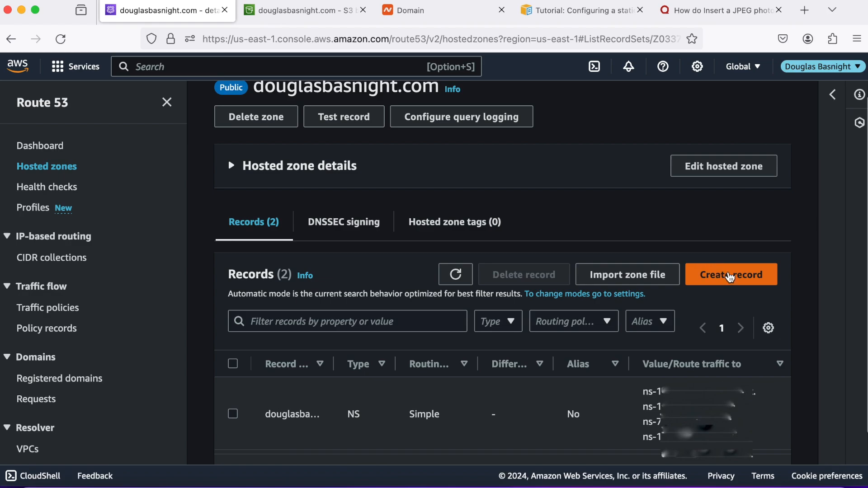
left_click(729, 276)
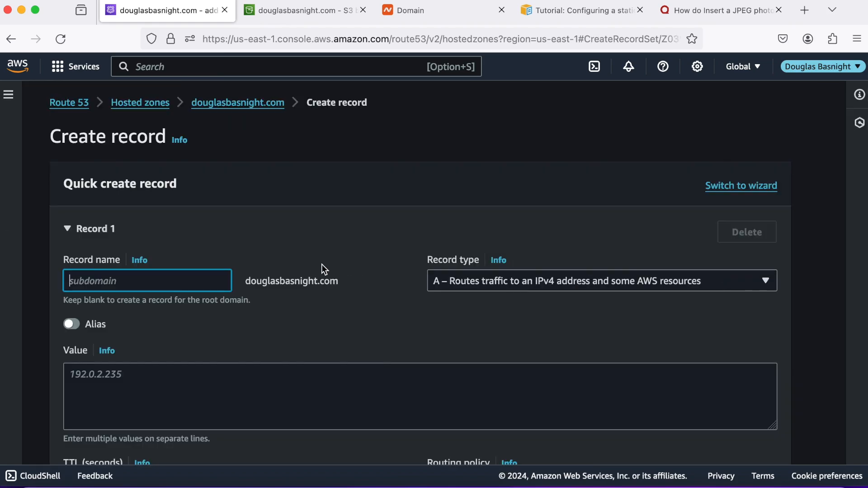
Make the first root-domain A record an alias to the CloudFront distribution d2lyxl1ylboa2h.cloudfront.net.
scroll(310, 264, "down", 2)
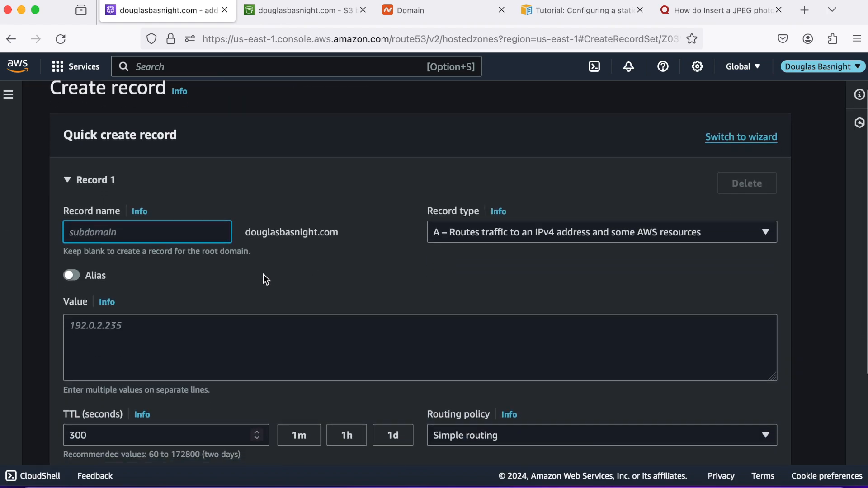
left_click(71, 276)
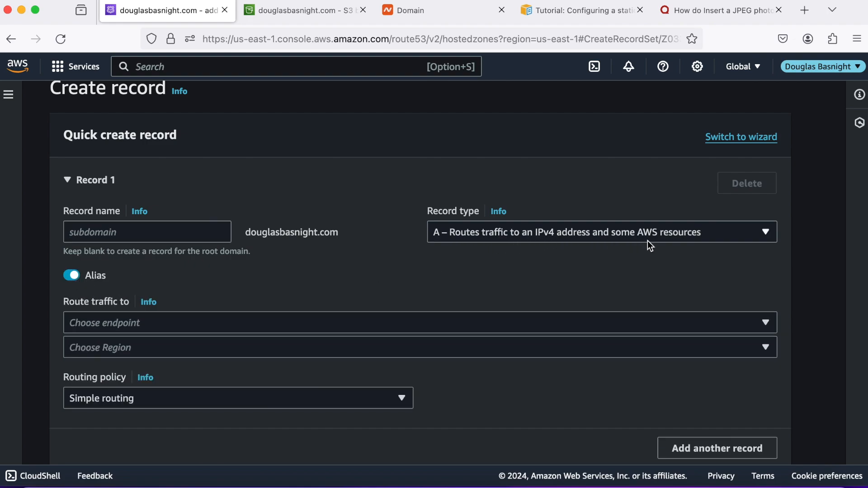
scroll(653, 241, "down", 2)
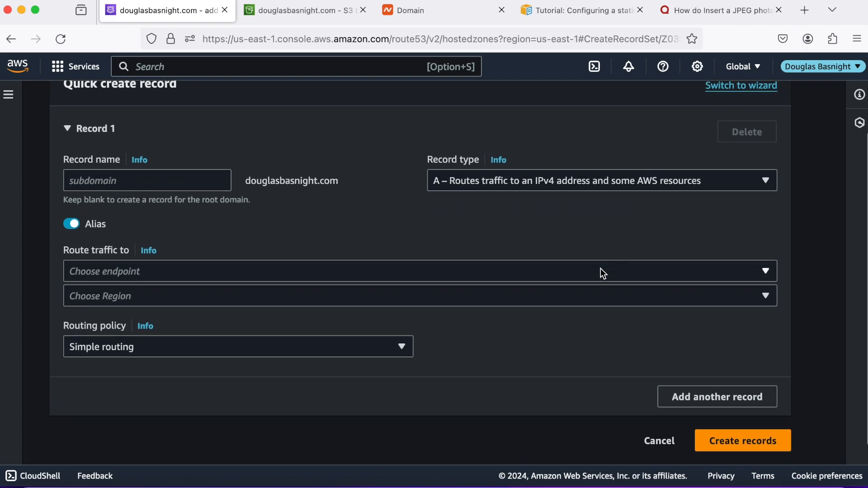
left_click(602, 270)
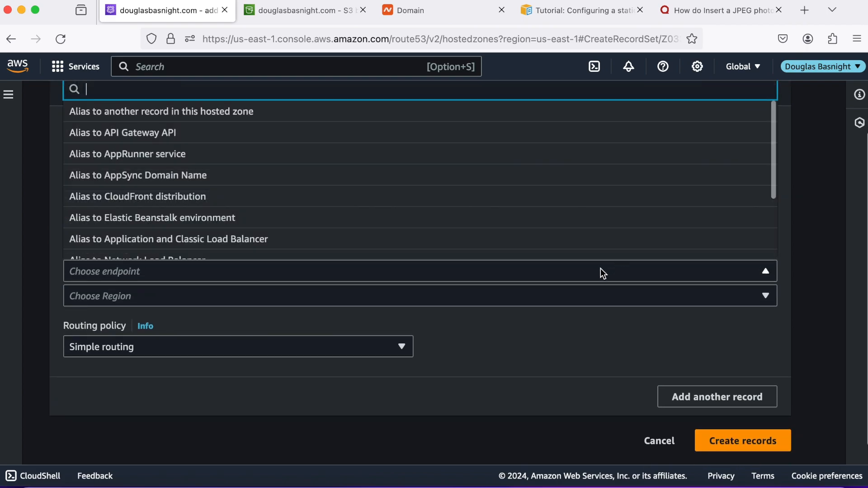
left_click(306, 197)
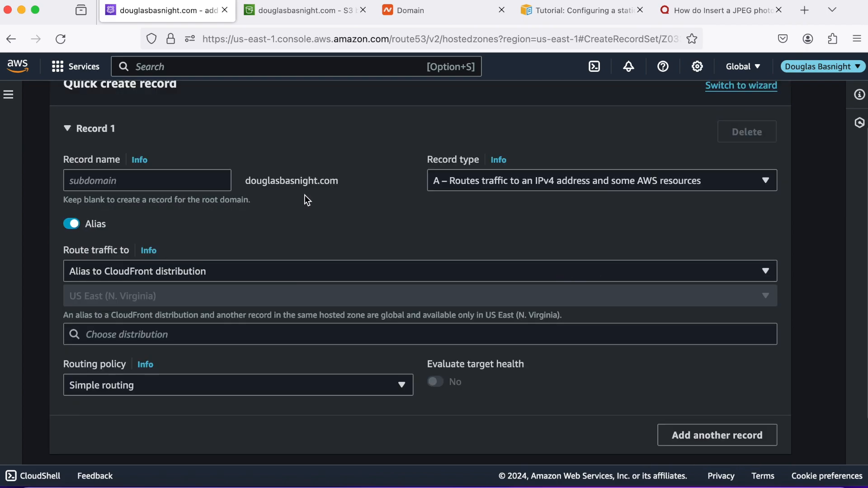
left_click(308, 333)
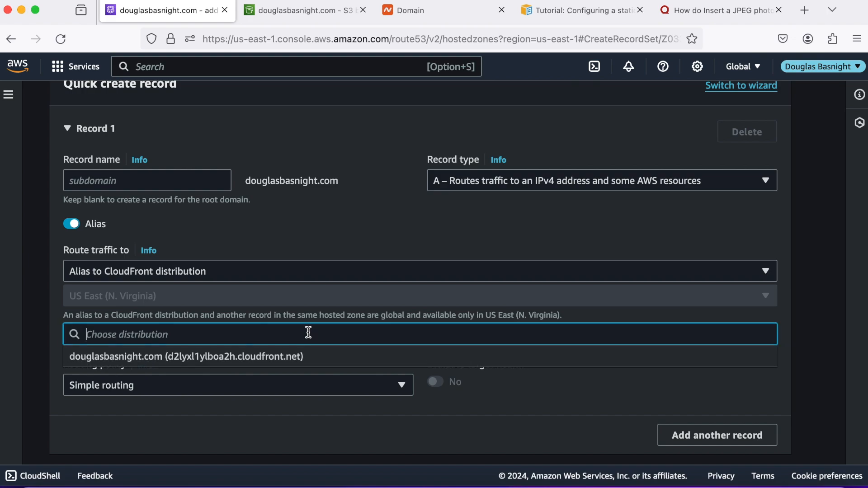
left_click(297, 356)
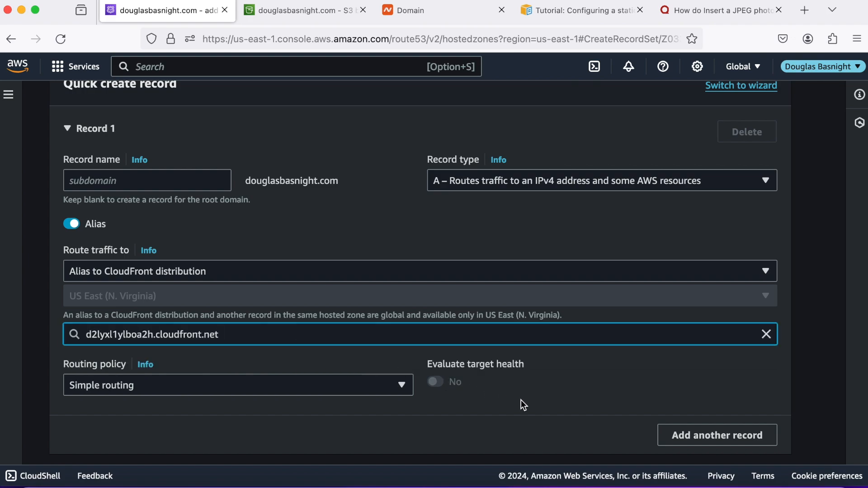
scroll(521, 400, "down", 2)
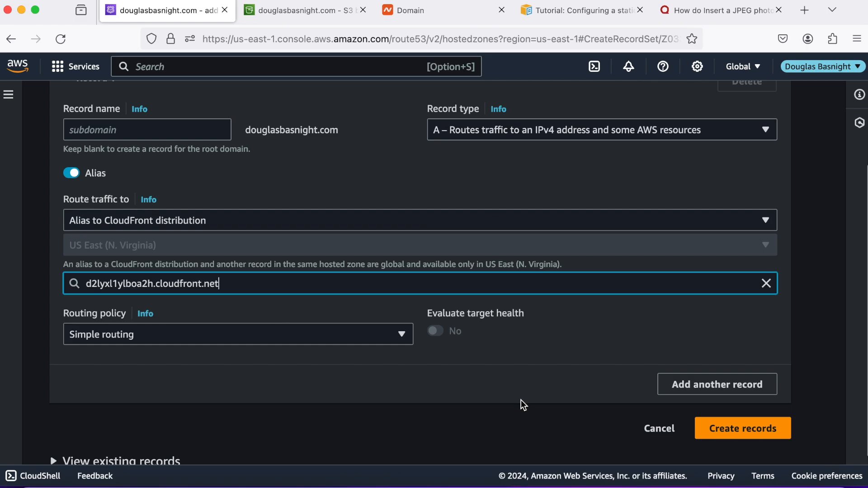
Add a second record for the root domain and set its type to AAAA.
left_click(681, 385)
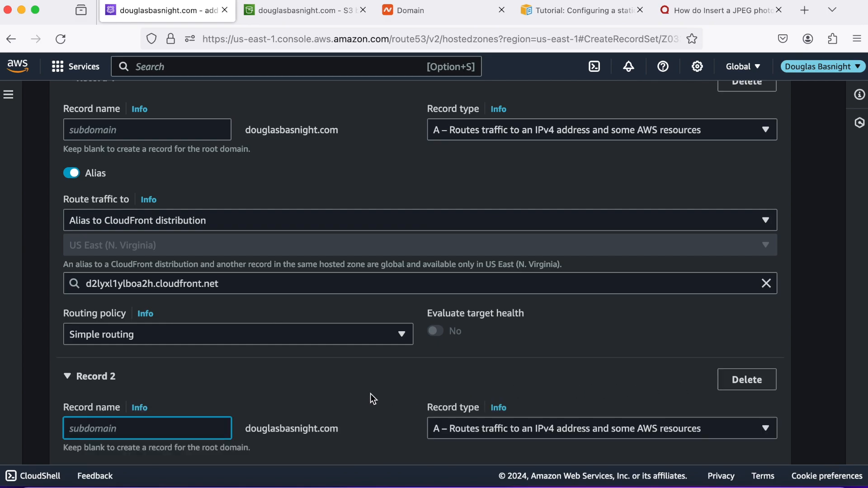
scroll(371, 396, "down", 3)
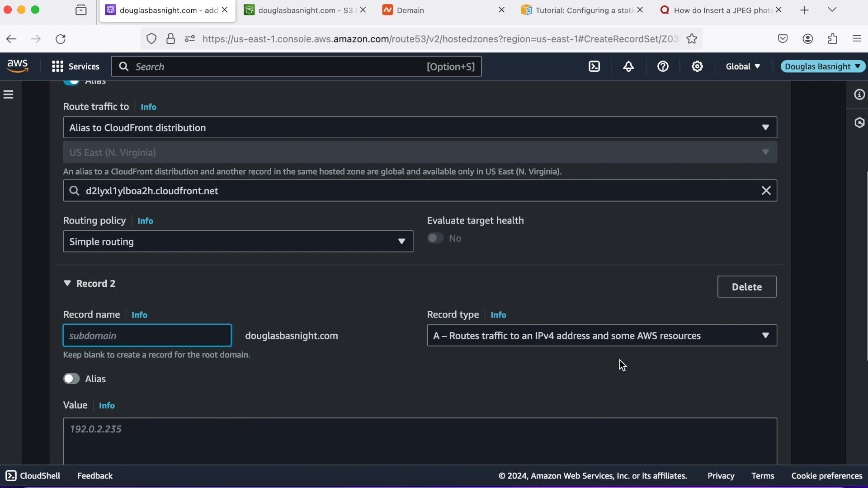
left_click(645, 338)
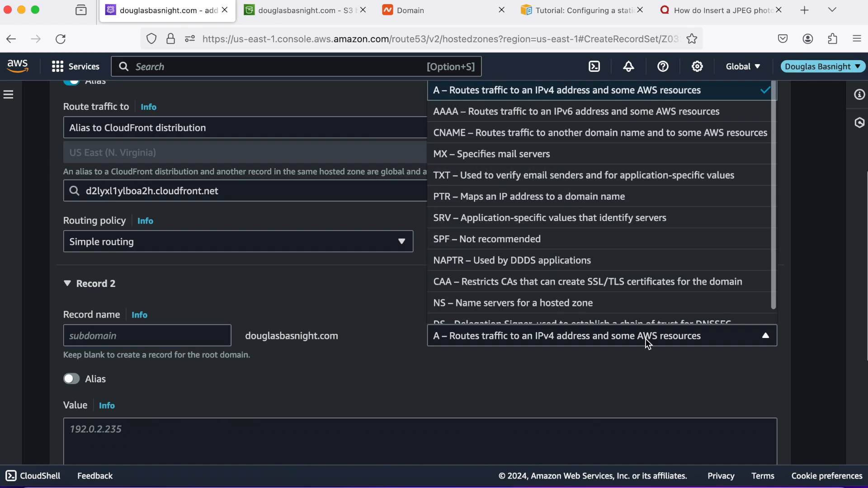
left_click(593, 111)
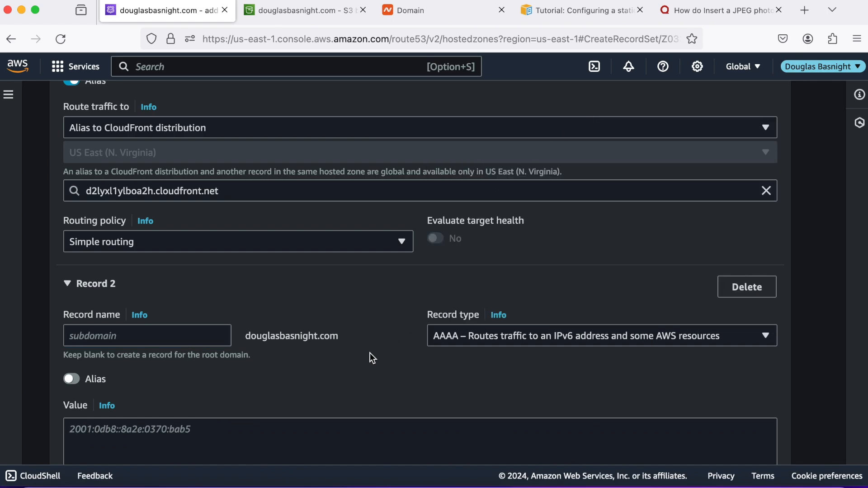
scroll(370, 355, "down", 2)
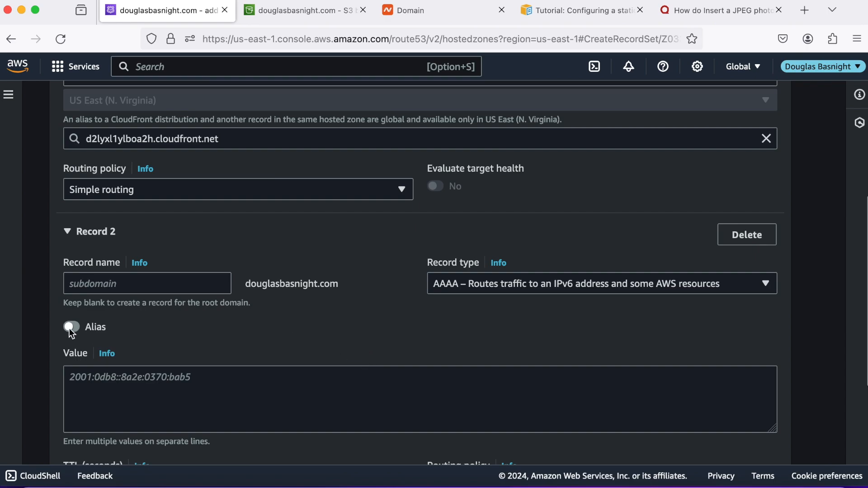
Make the root domain's AAAA record an alias to the CloudFront distribution d2lyxl1ylboa2h.cloudfront.net.
left_click(70, 328)
scroll(269, 322, "down", 2)
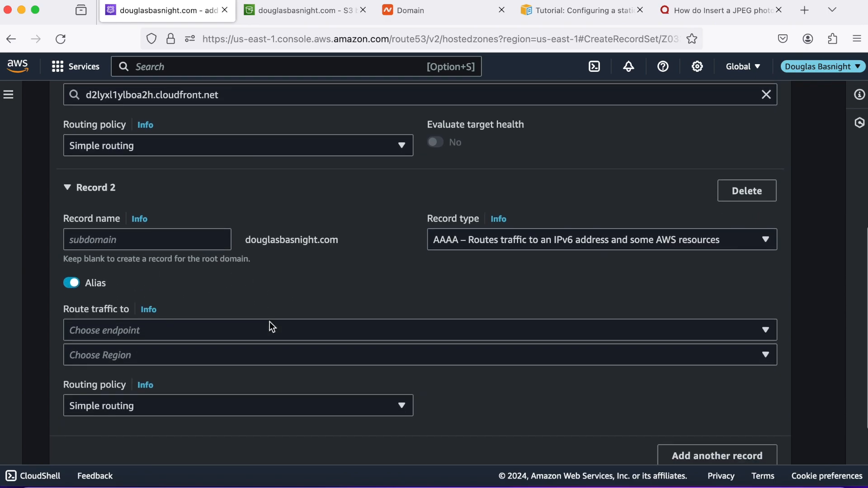
left_click(326, 330)
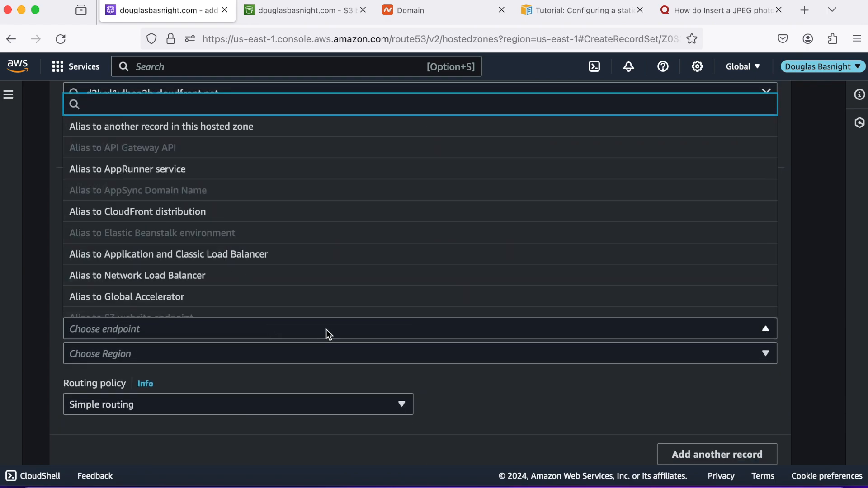
left_click(296, 218)
scroll(374, 291, "down", 2)
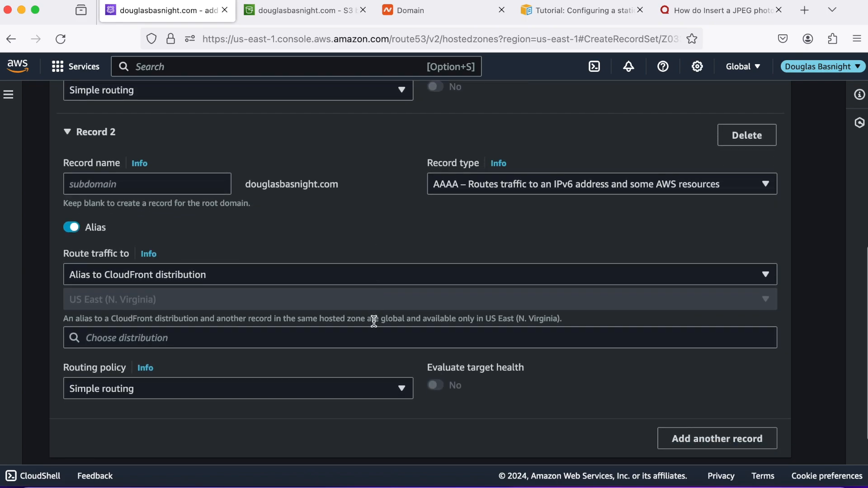
left_click(374, 340)
left_click(361, 360)
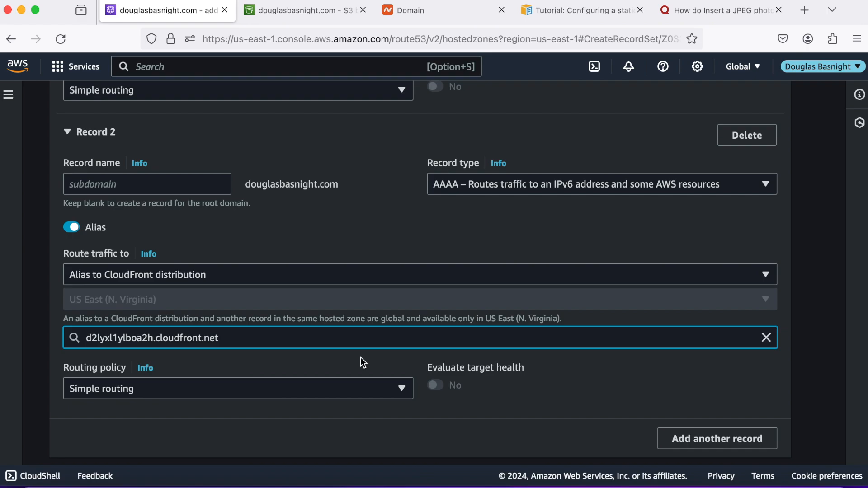
scroll(590, 376, "down", 3)
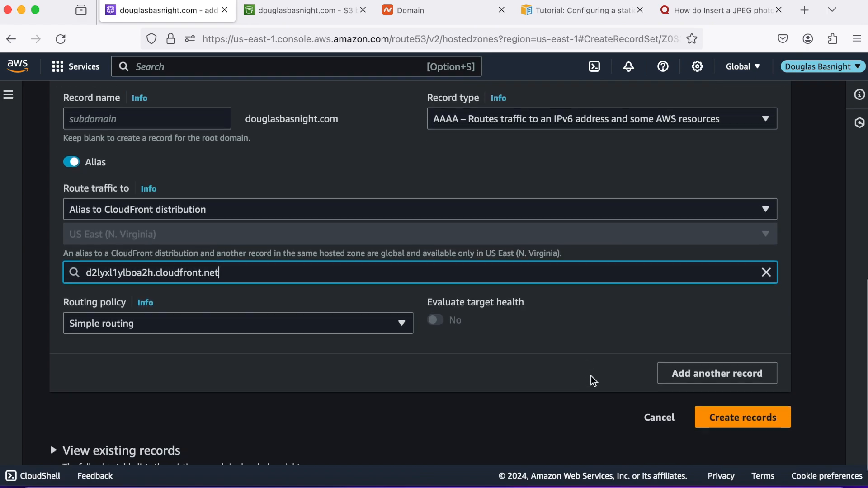
Add a third record to the batch with the subdomain name www, keeping type A.
left_click(675, 379)
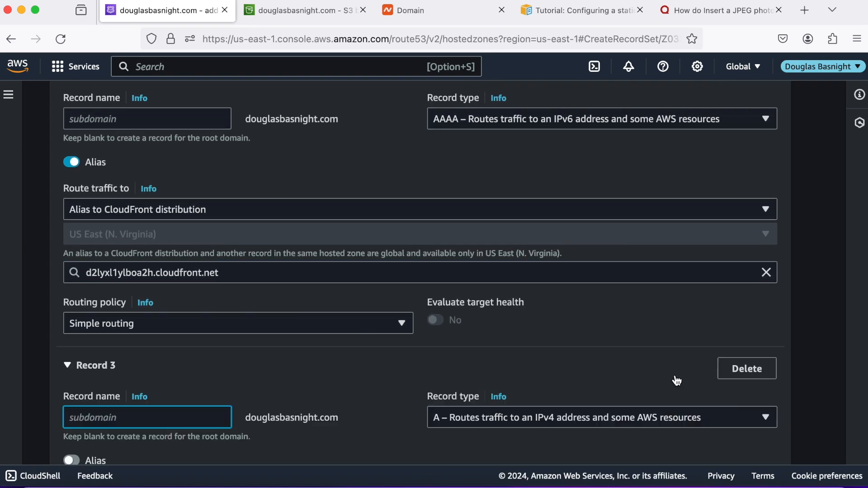
scroll(370, 384, "down", 3)
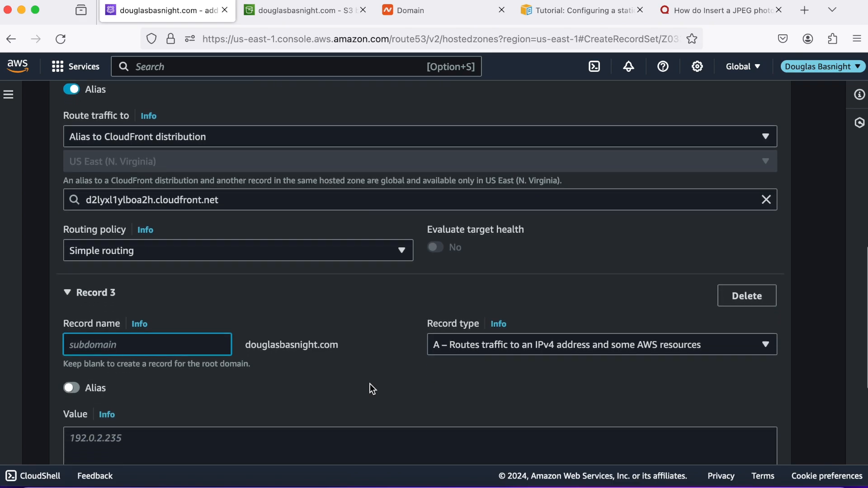
type("www")
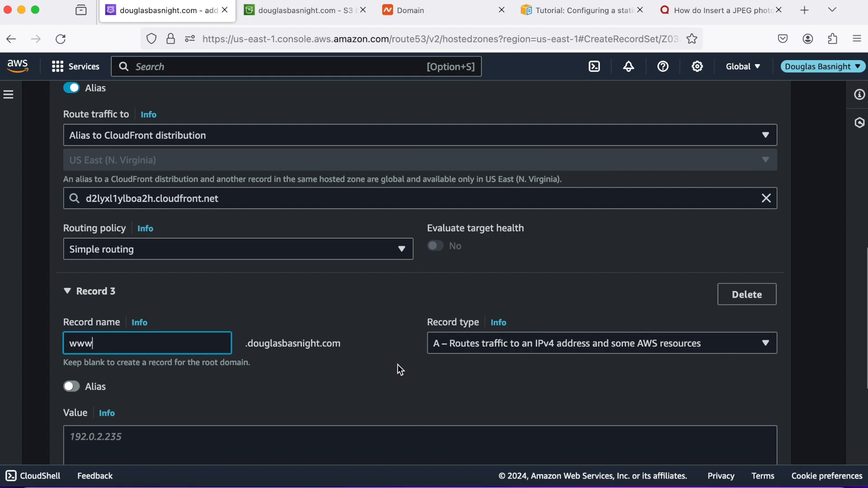
Make the www A record an alias to the CloudFront distribution d2lyxl1ylboa2h.cloudfront.net.
scroll(398, 365, "down", 3)
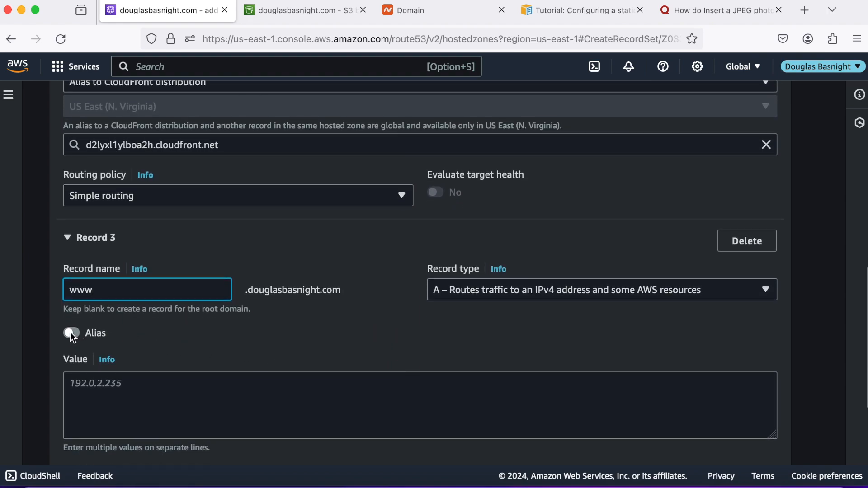
left_click(70, 333)
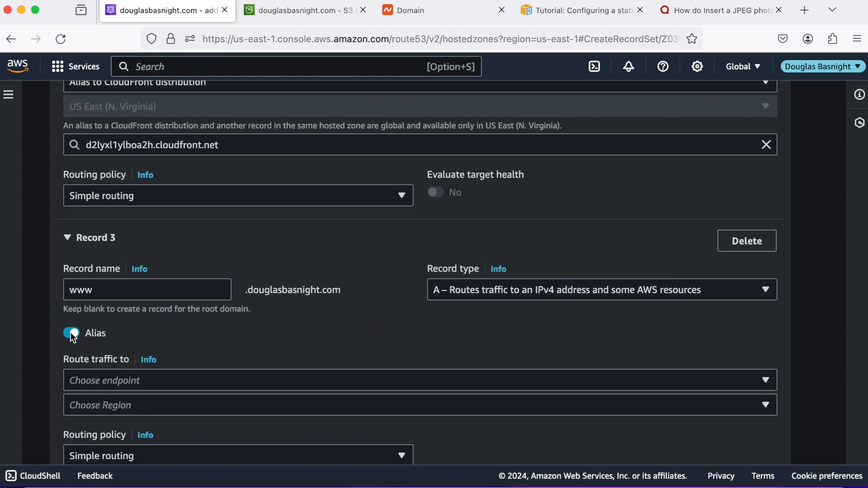
left_click(366, 380)
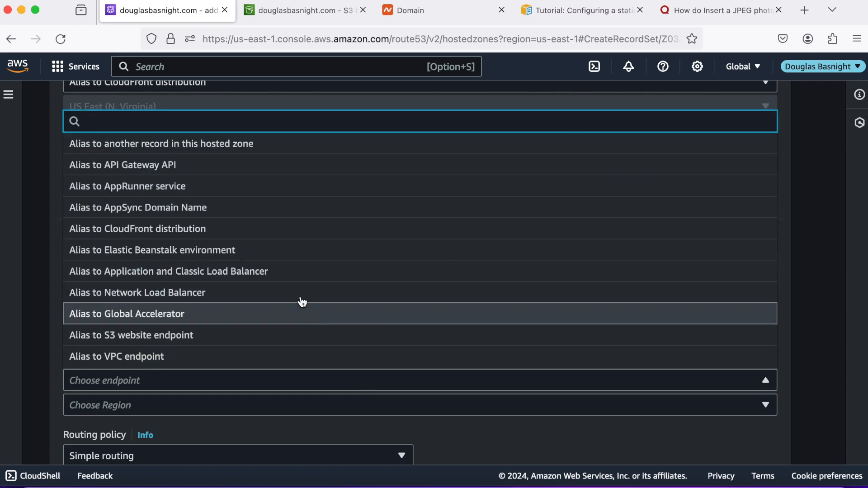
left_click(281, 230)
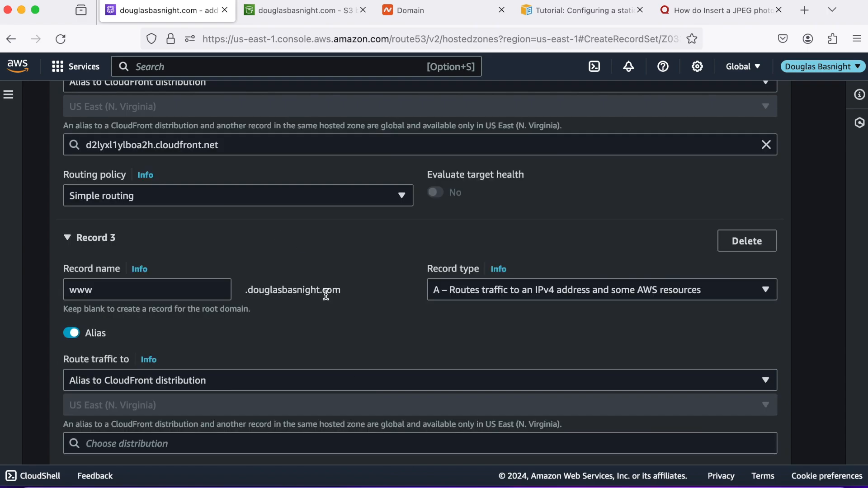
scroll(325, 294, "down", 3)
left_click(317, 376)
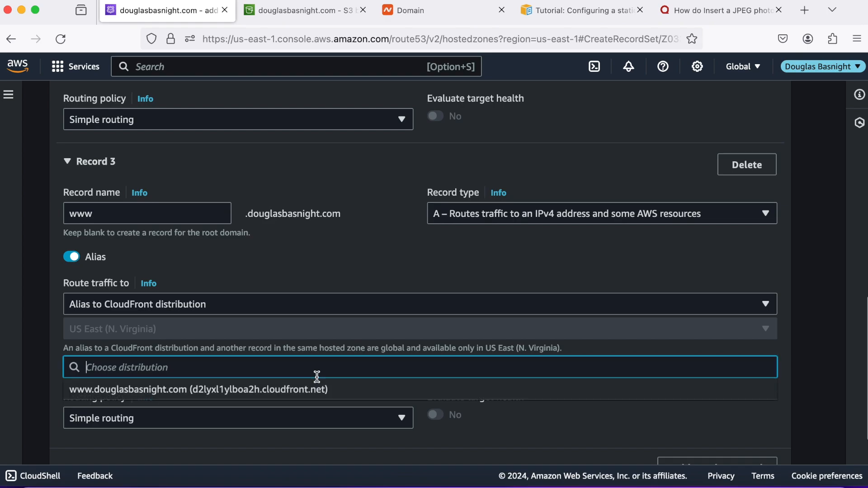
left_click(316, 387)
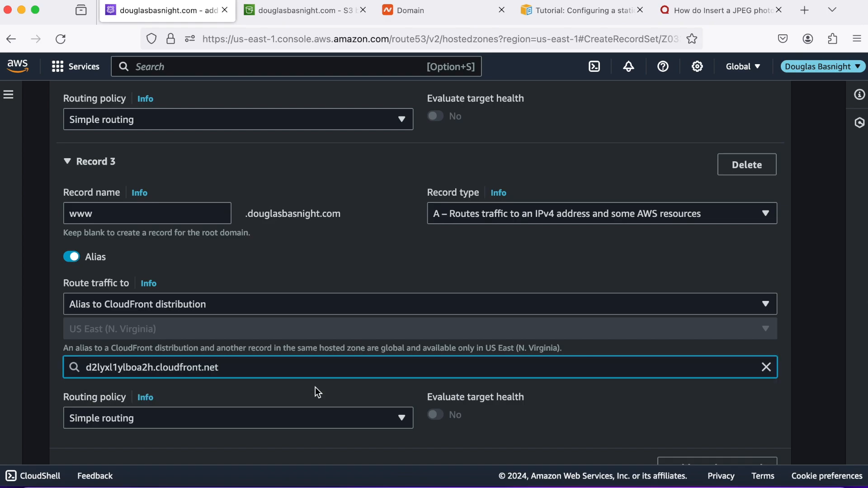
Add a fourth record with the subdomain name www and set its type to AAAA.
scroll(484, 390, "down", 3)
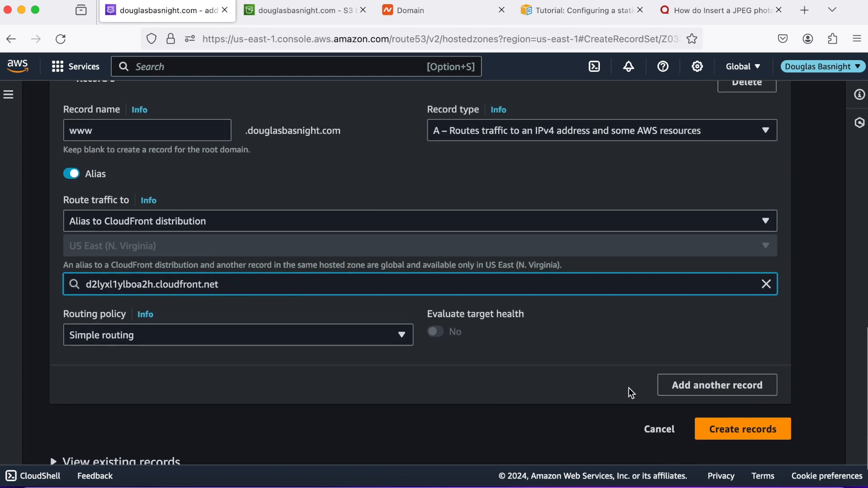
left_click(676, 388)
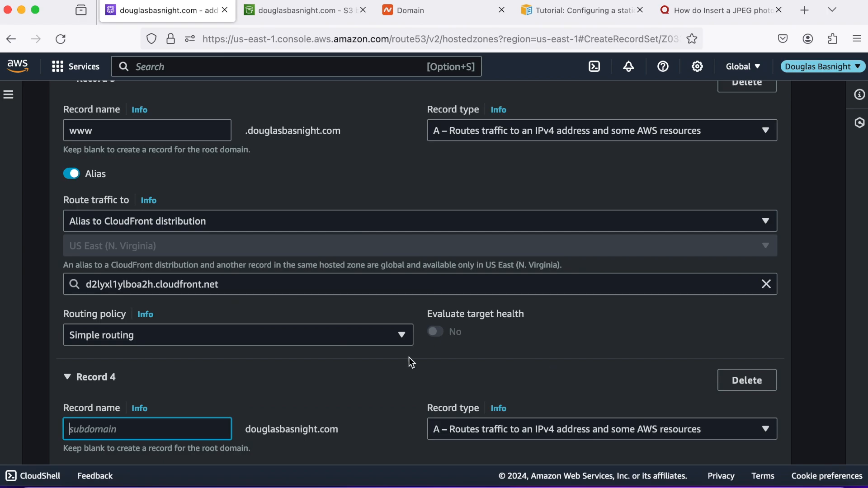
scroll(366, 362, "down", 2)
scroll(366, 362, "down", 2)
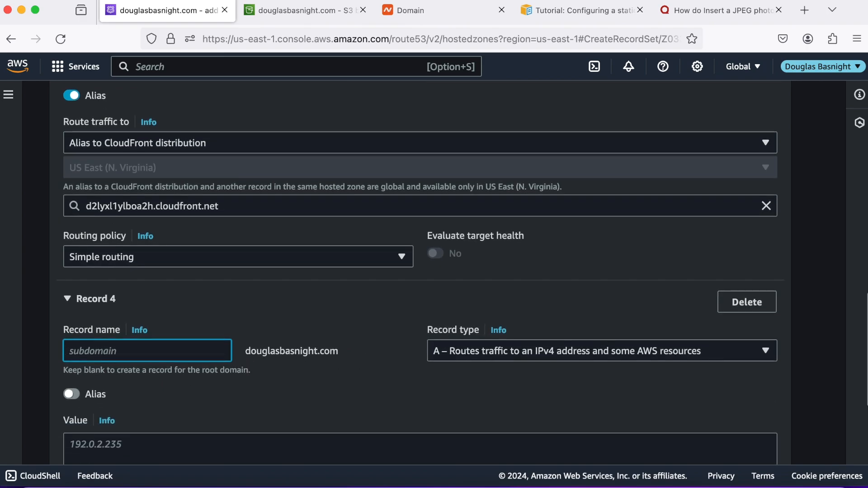
type("www")
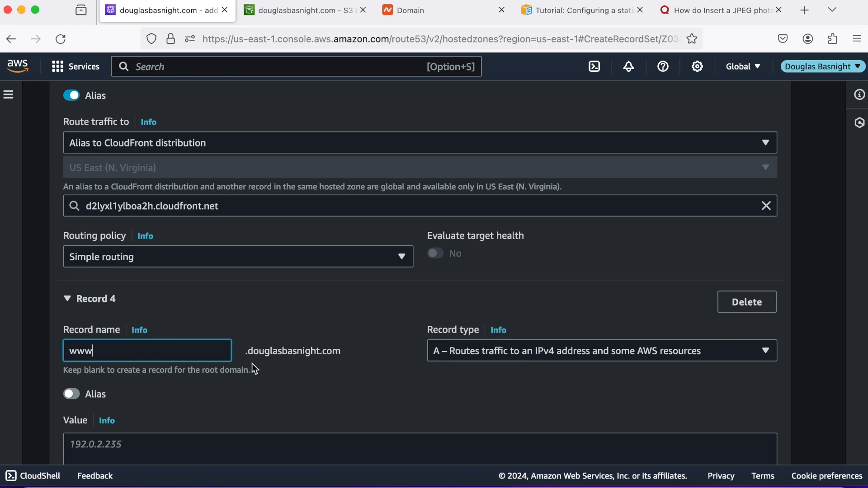
scroll(409, 379, "down", 2)
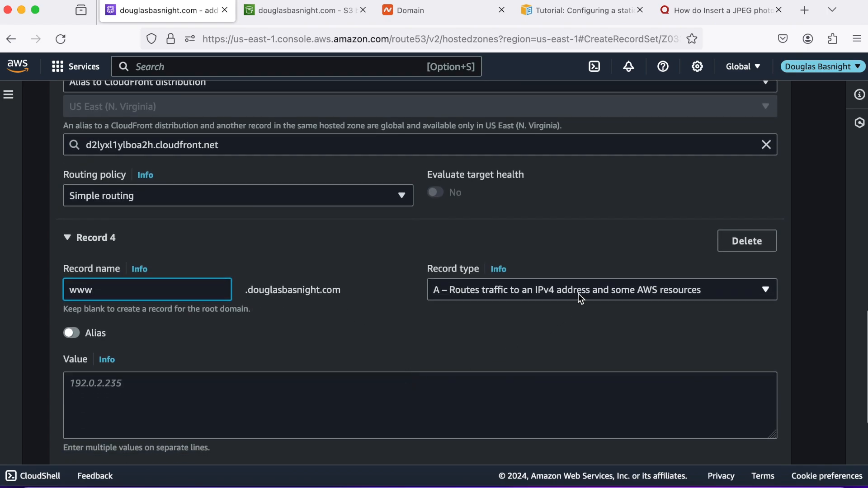
left_click(578, 294)
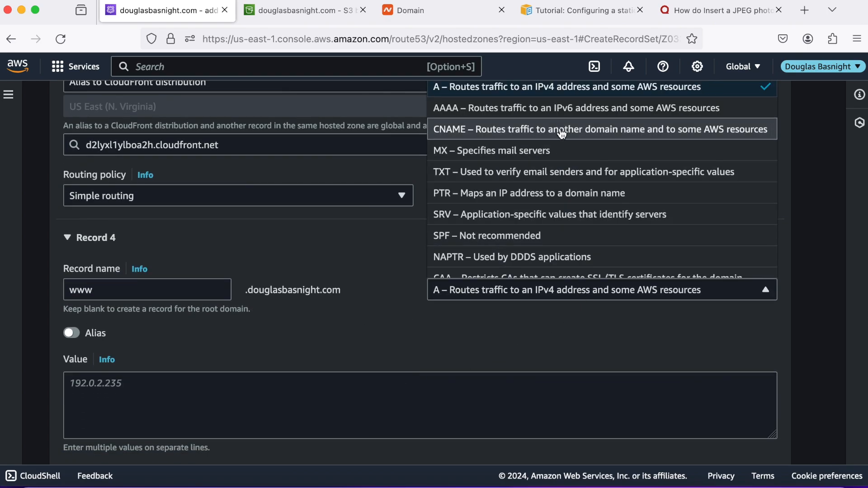
left_click(563, 111)
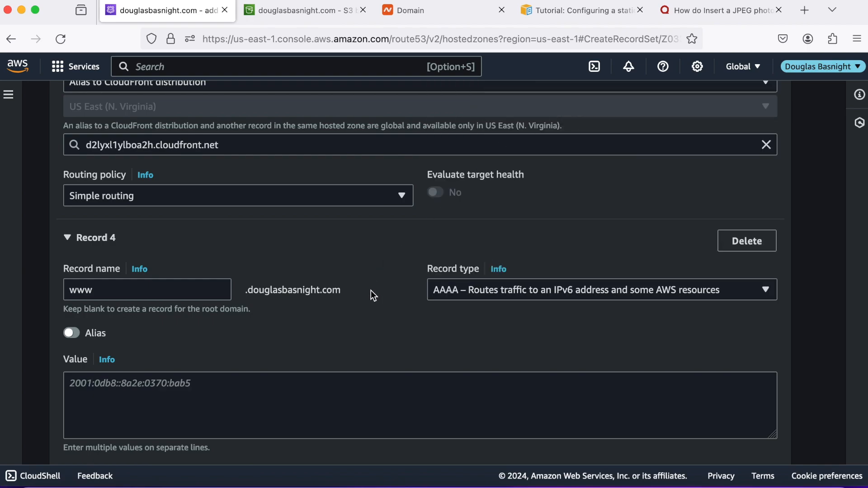
Make the www AAAA record an alias to the CloudFront distribution d2lyxl1ylboa2h.cloudfront.net.
scroll(371, 291, "down", 3)
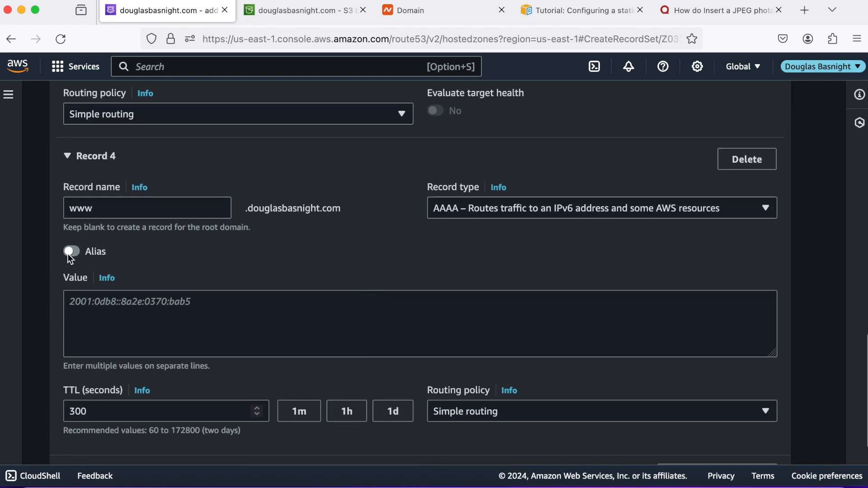
left_click(68, 253)
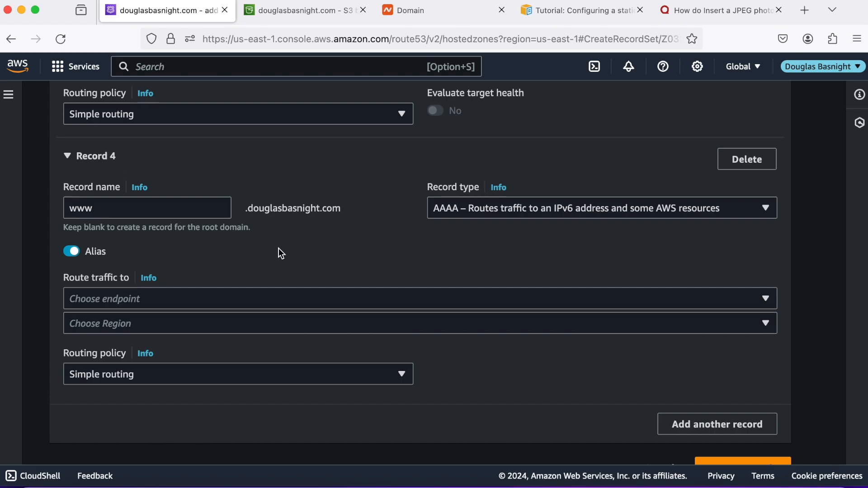
scroll(278, 248, "down", 2)
left_click(330, 253)
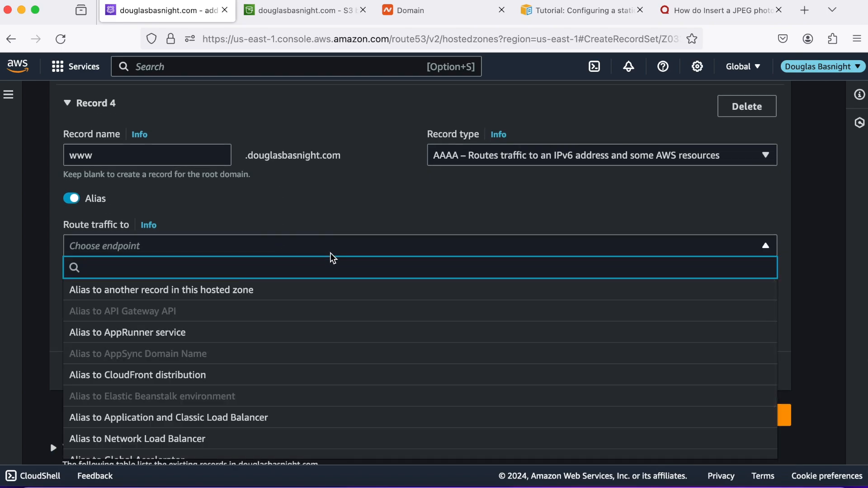
left_click(289, 374)
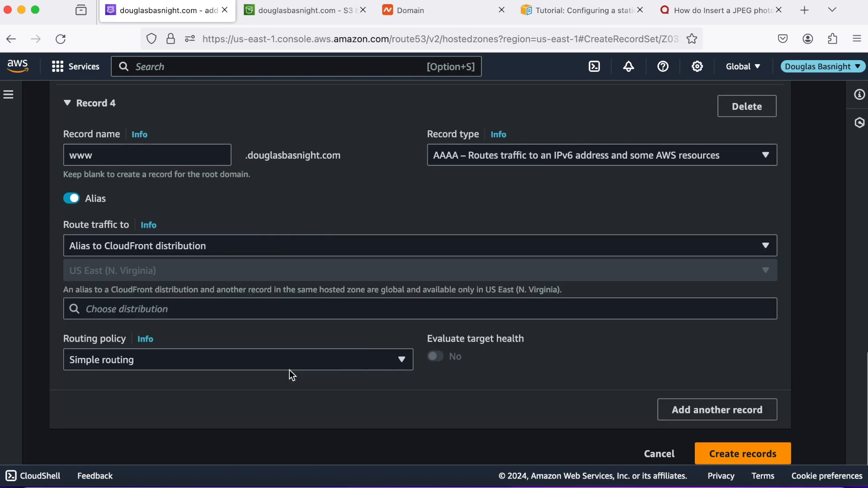
scroll(389, 333, "down", 1)
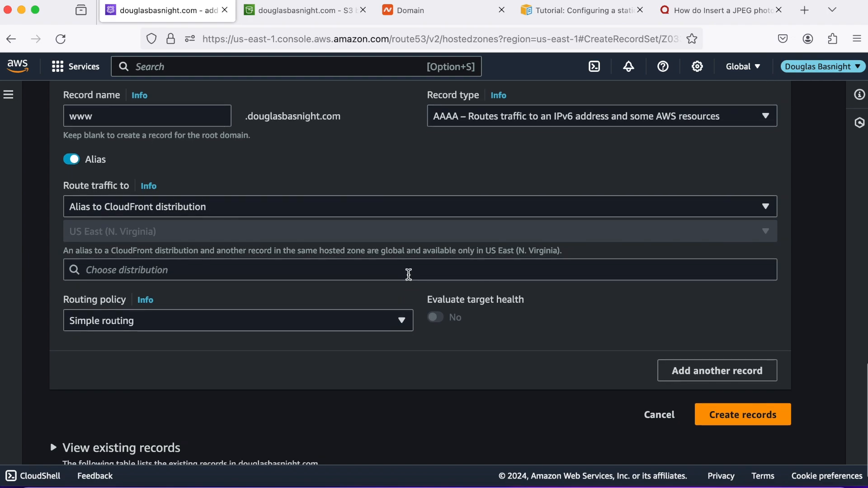
left_click(408, 274)
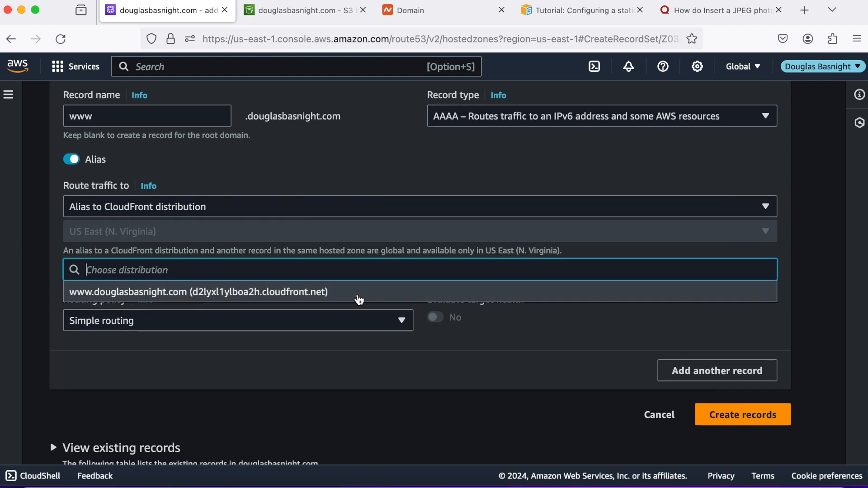
left_click(360, 296)
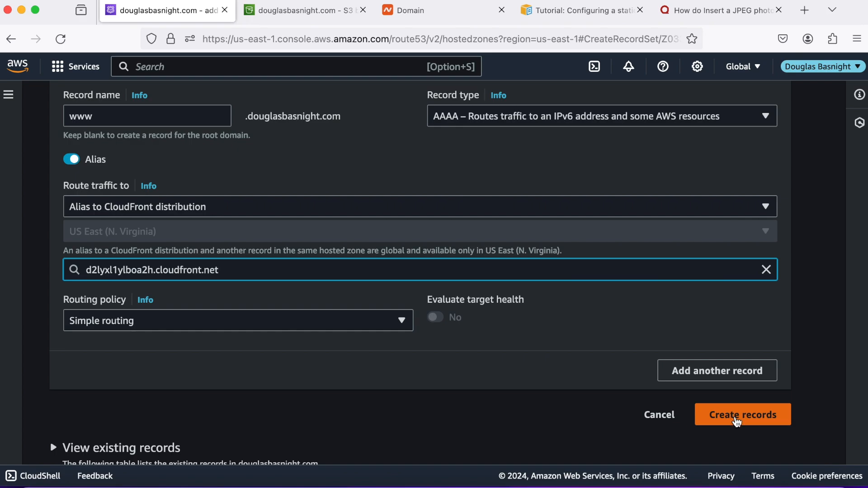
Create the four configured alias records in the website domain's hosted zone.
scroll(595, 393, "down", 1)
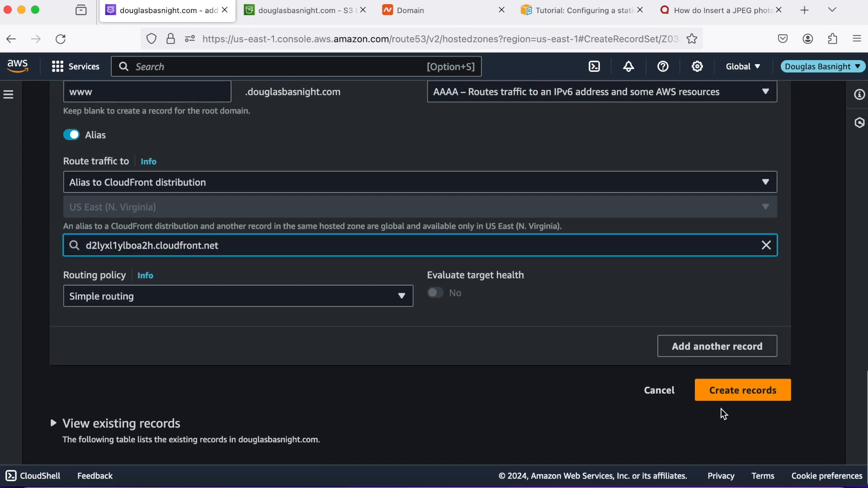
left_click(737, 397)
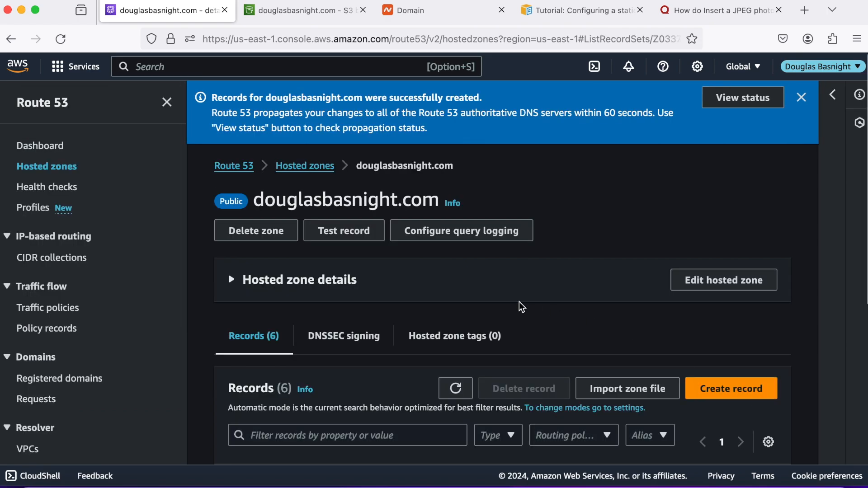
scroll(561, 307, "down", 1)
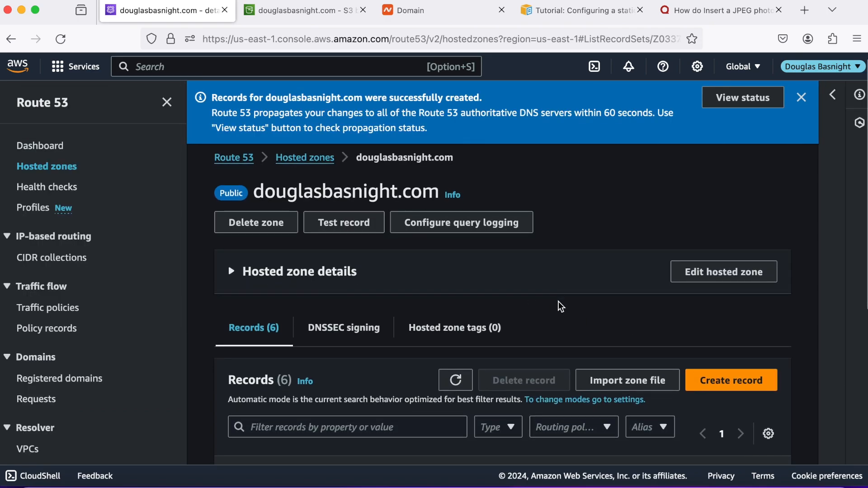
scroll(561, 307, "down", 2)
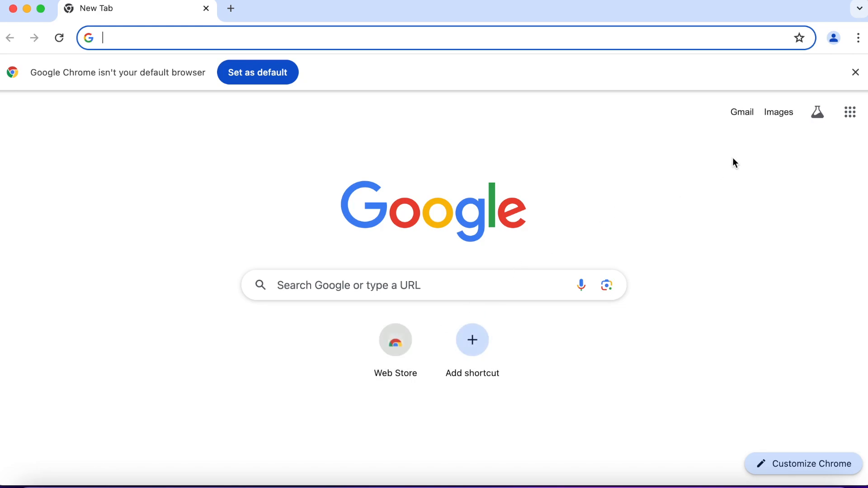
Switch to Chrome and load the website's root domain in a new Incognito window.
left_click(860, 41)
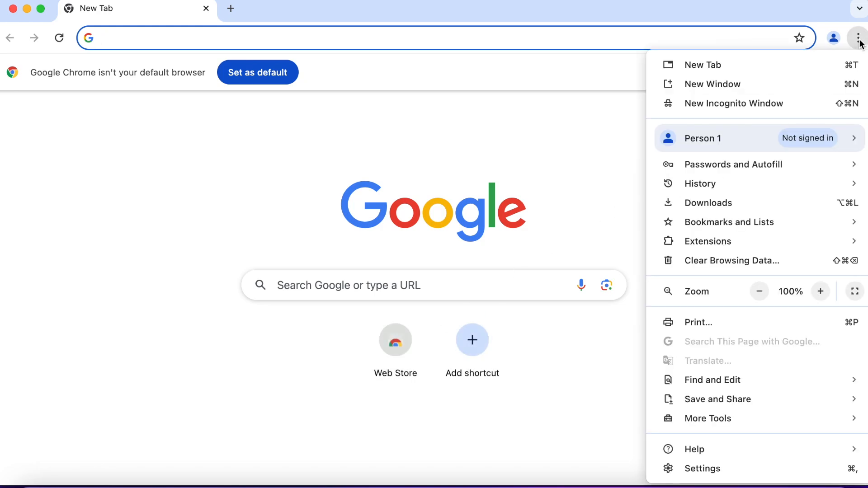
left_click(772, 102)
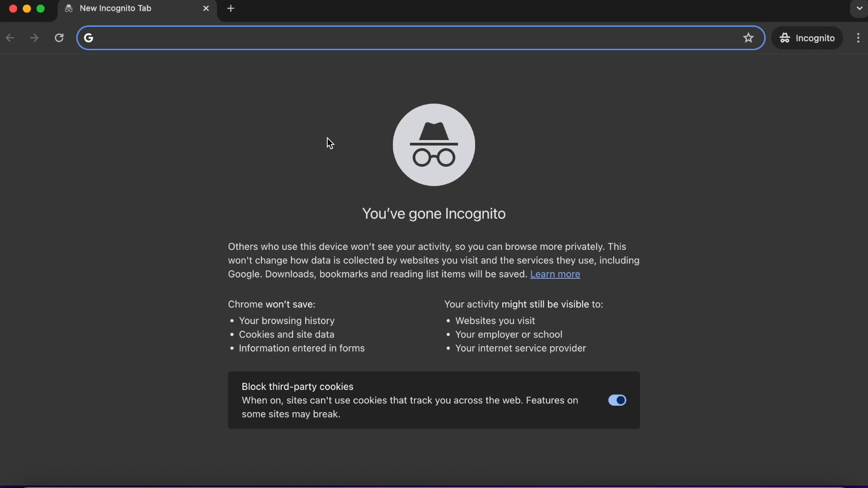
type("douglas")
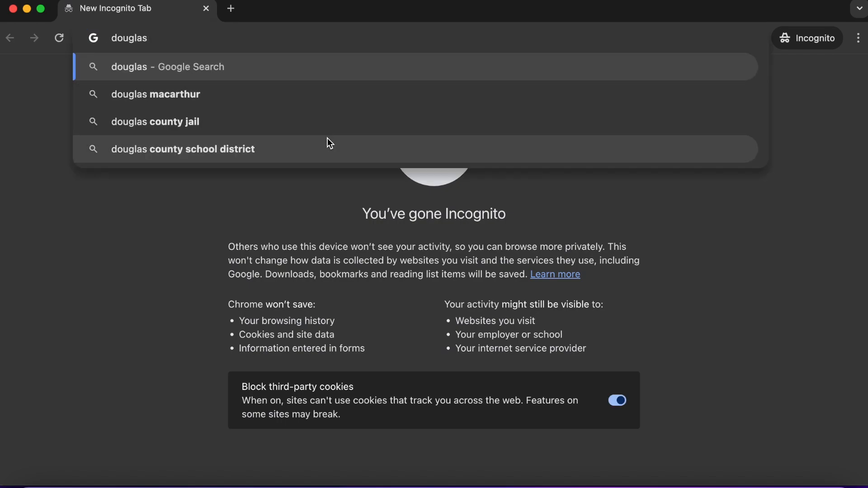
type("basnight.com")
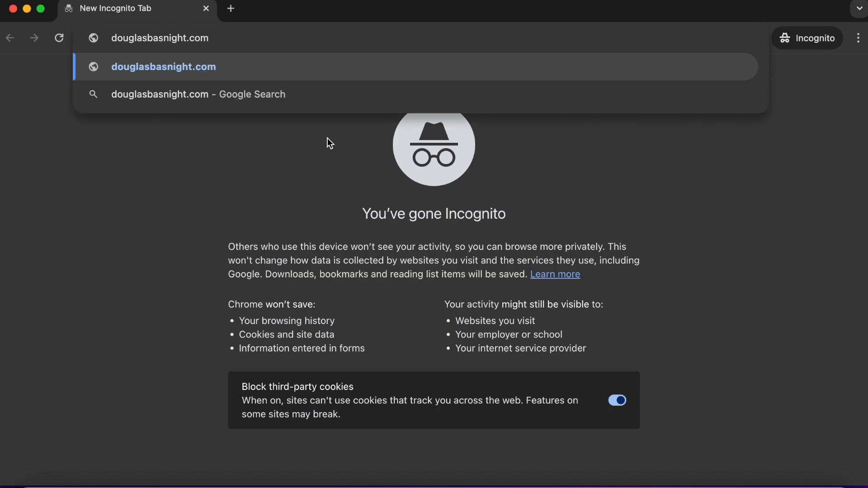
key("Return")
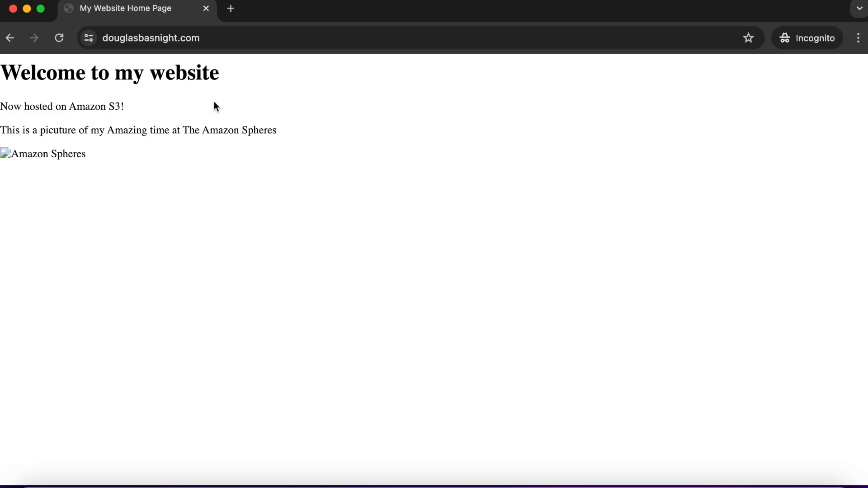
Load the website through its www address in the same Incognito tab.
left_click(242, 43)
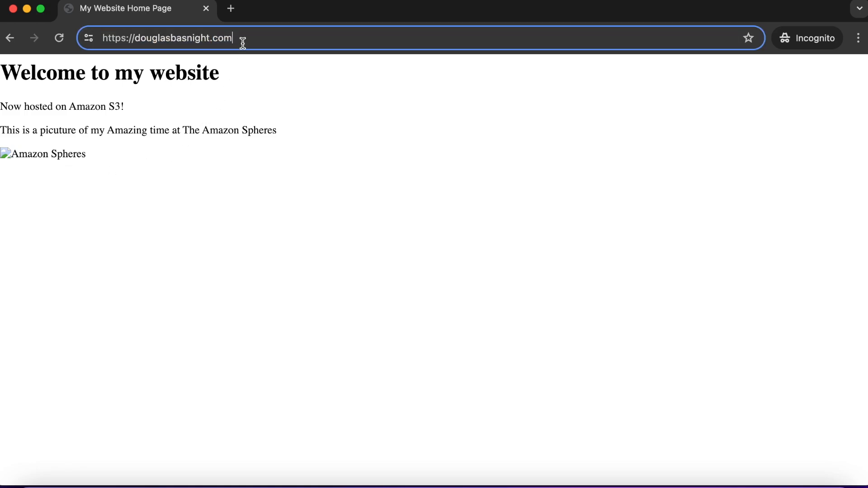
key("BackSpace")
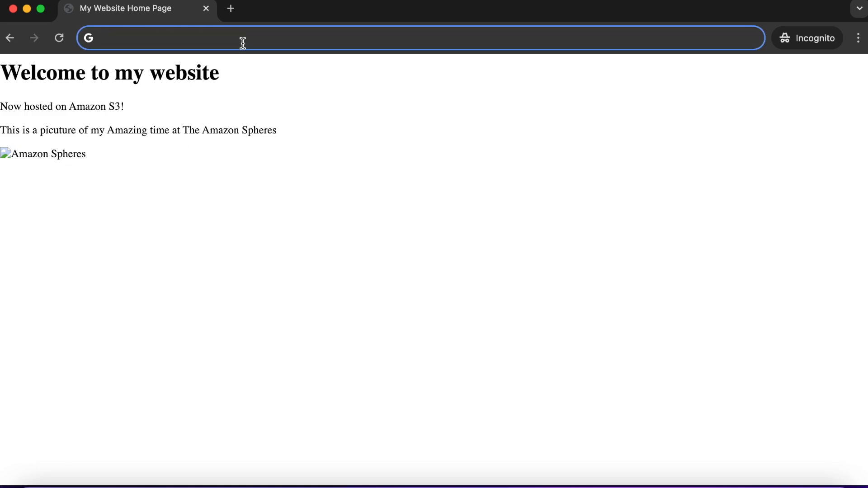
type("www.douglas")
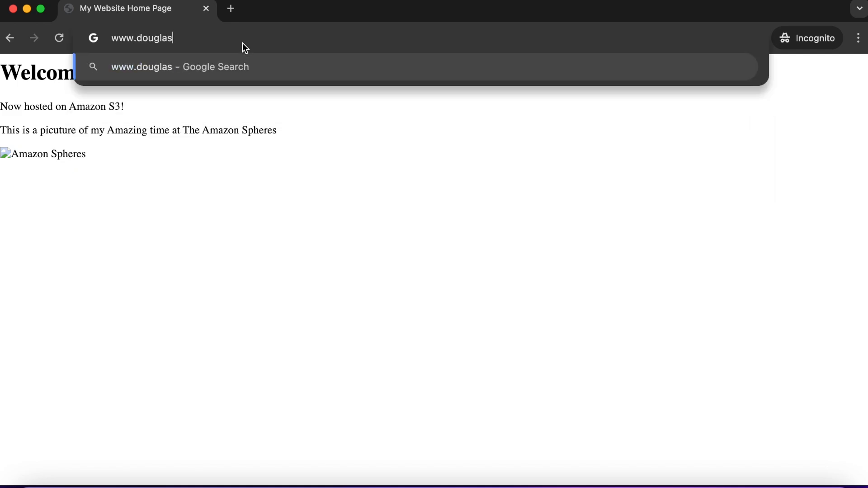
type("basnight")
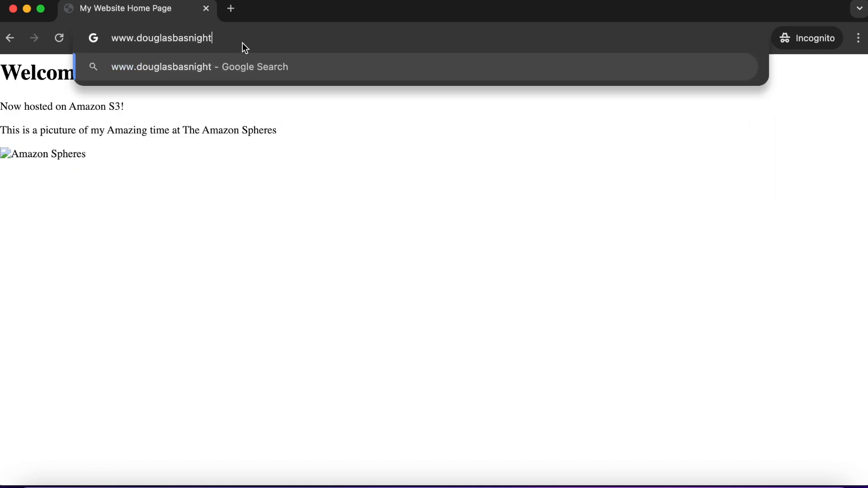
type(".com")
key("Return")
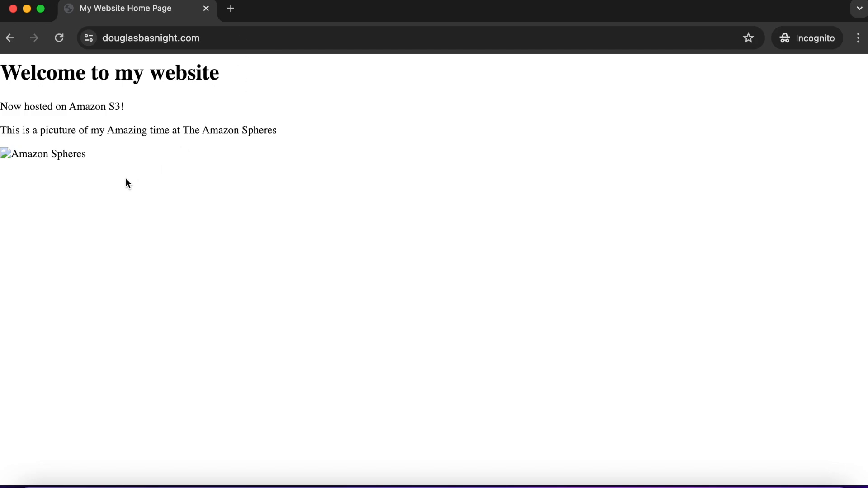
Reload the website and show its full address to check the HTTPS protocol and www prefix.
left_click(61, 42)
left_click(221, 43)
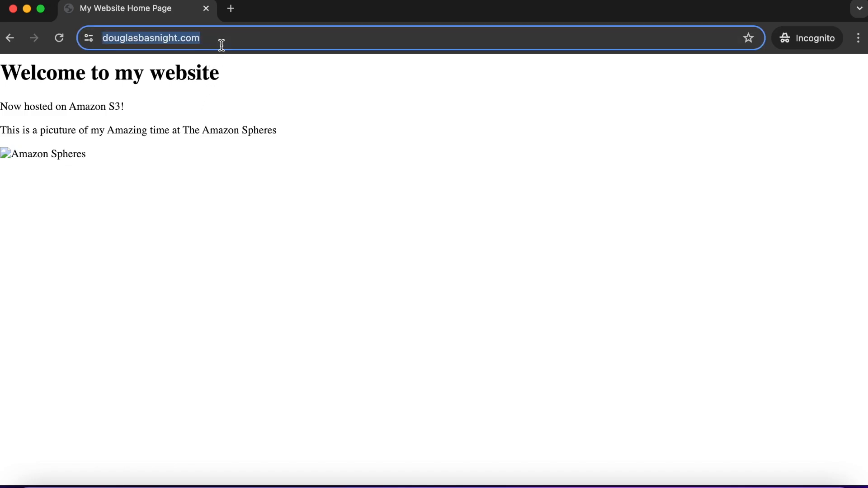
key("Left")
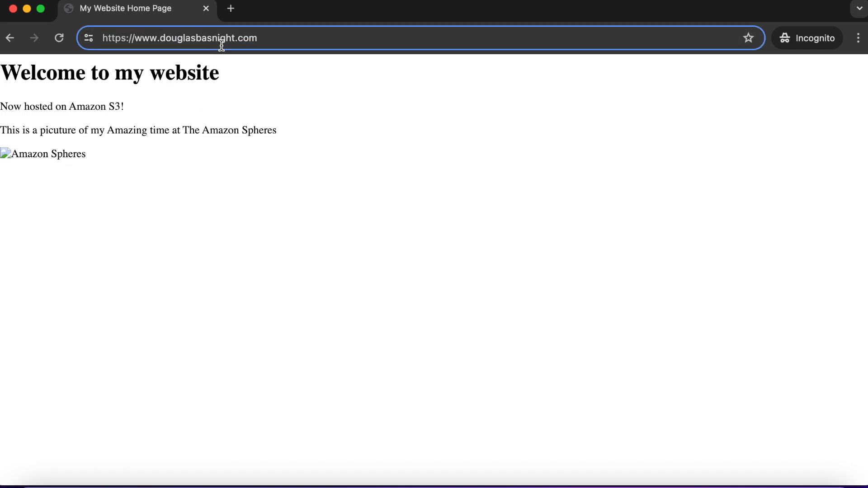